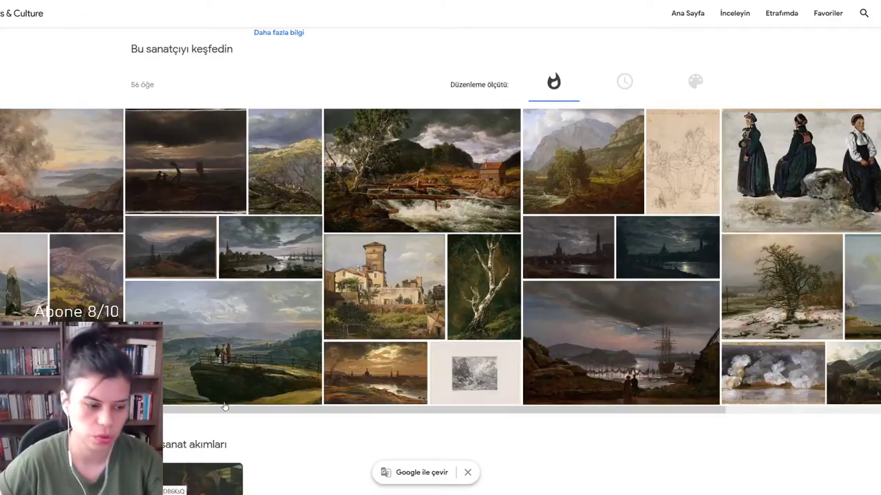
Open and minimize File Explorer, then start a new browser tab showing frequently visited sites
left_click(262, 494)
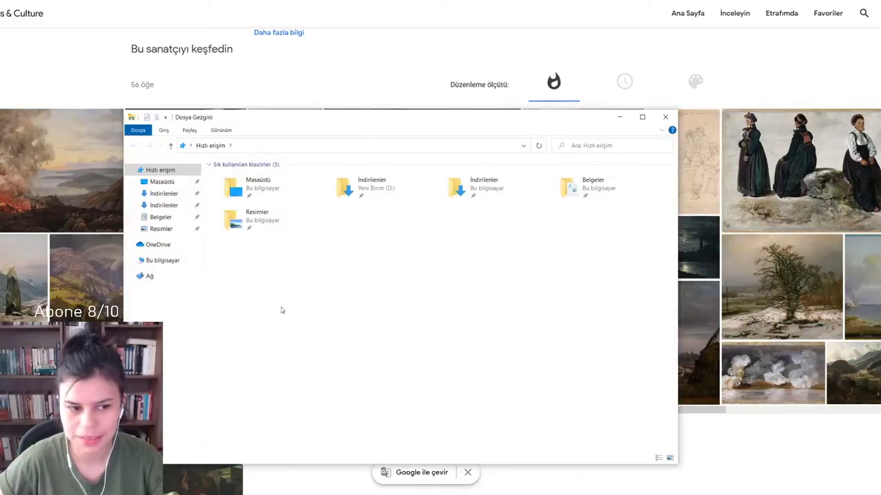
mouse_move(150, 275)
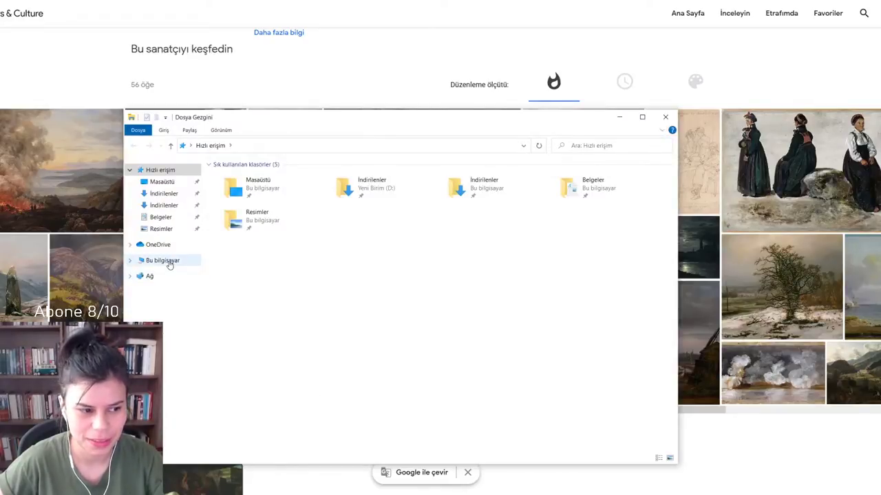
left_click(619, 117)
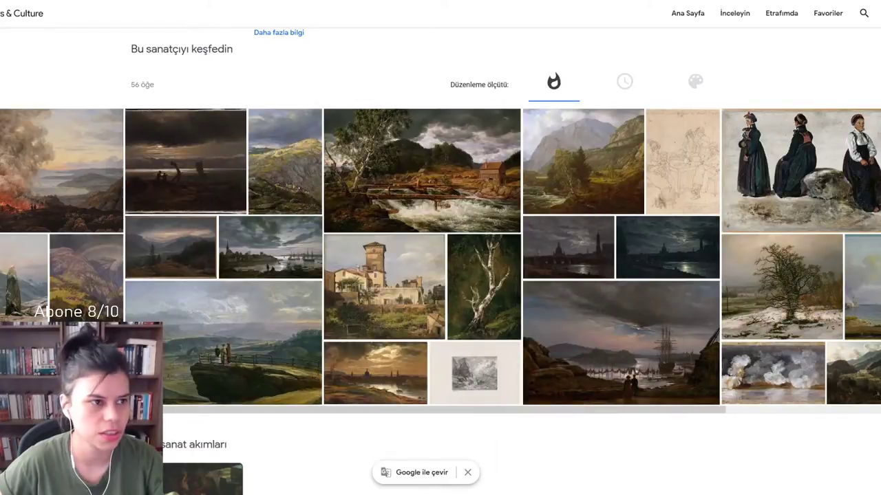
key("ctrl+t")
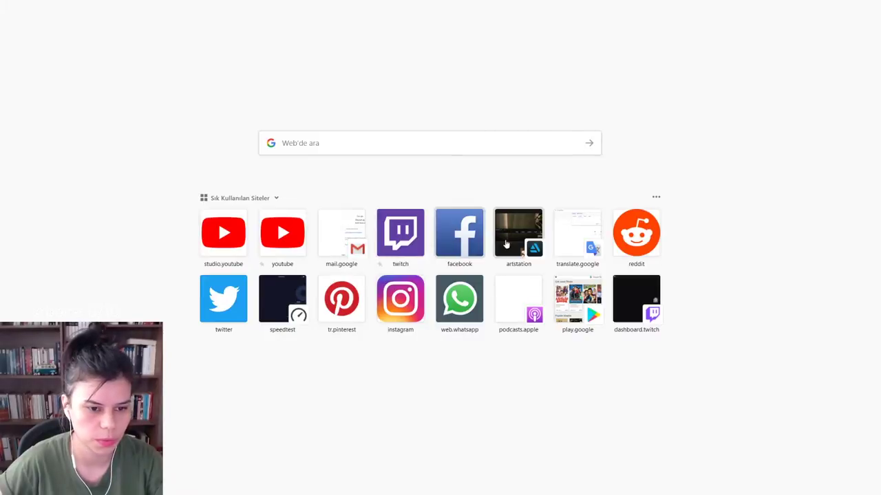
On ArtStation, filter to Learning from masters and scroll through the Wanderer Above The Sea Fog study
left_click(518, 233)
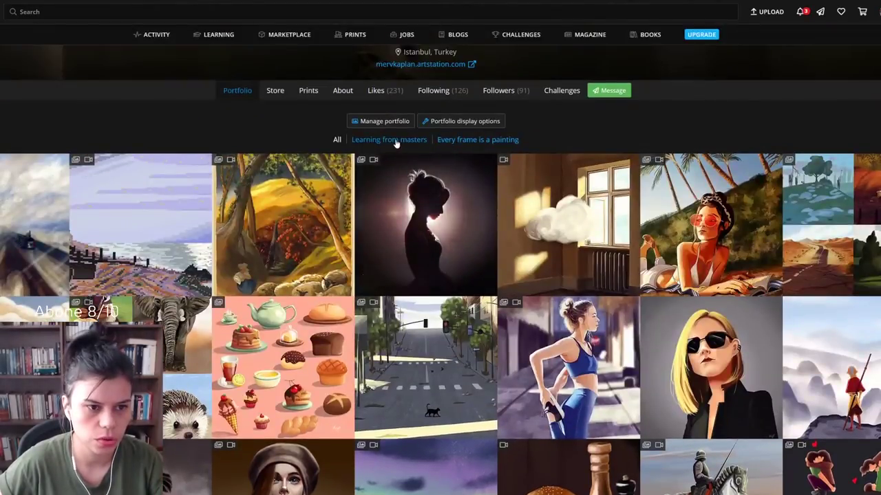
left_click(391, 139)
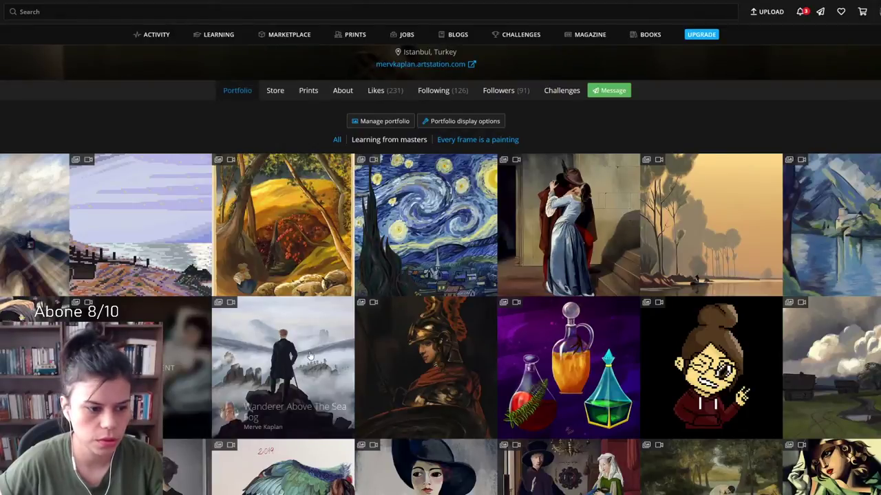
left_click(296, 339)
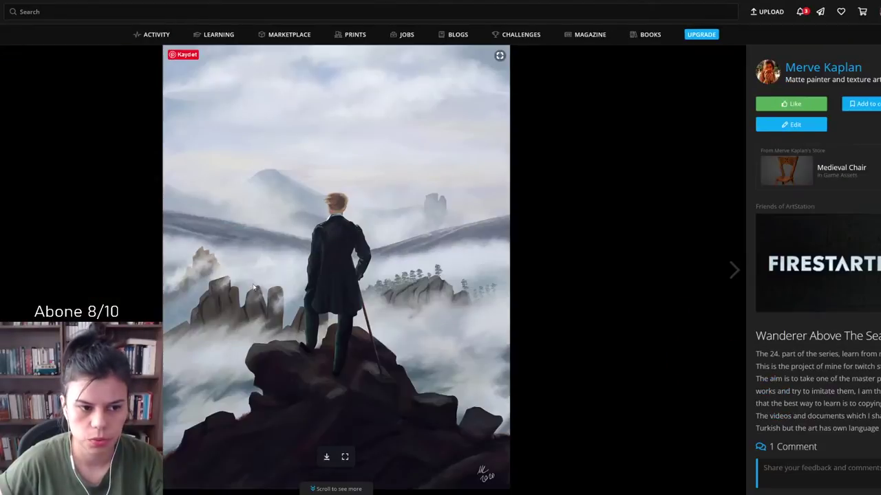
scroll(517, 254, "down", 7)
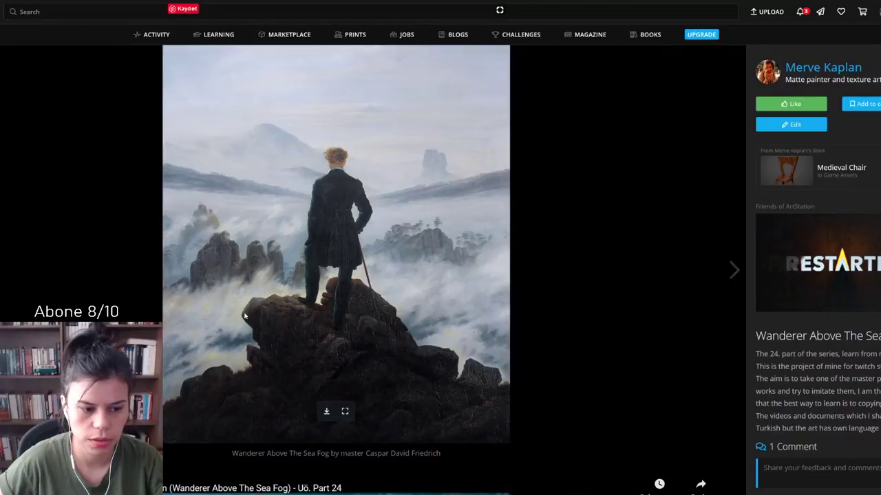
scroll(452, 303, "down", 5)
scroll(481, 296, "down", 1)
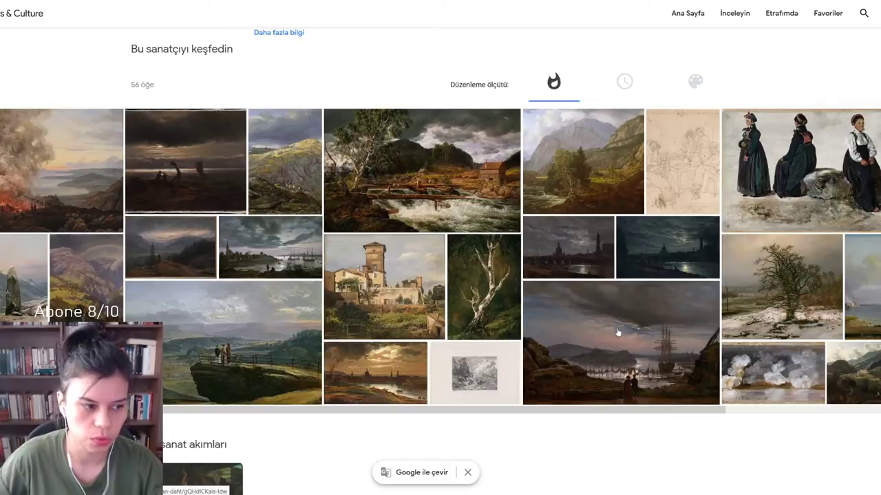
Open View from Vaekero near Christiania, zoom to 40%, and pan across the ship, nets and shore
left_click(617, 333)
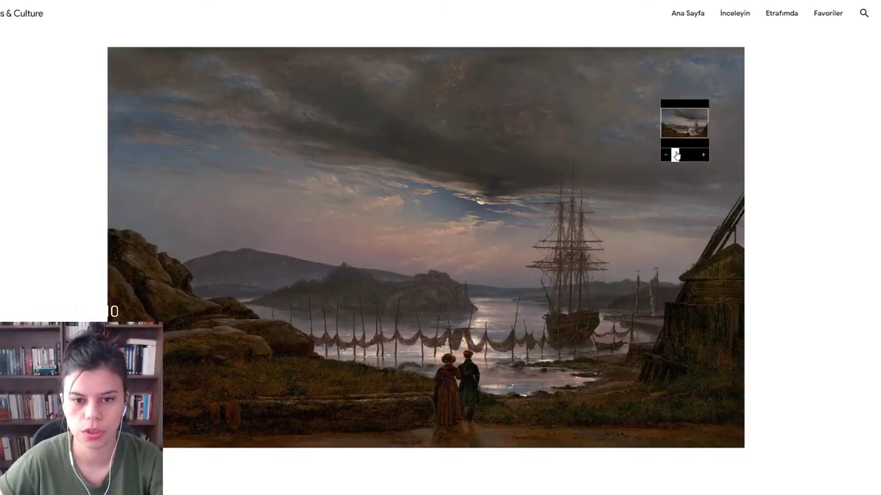
left_click_drag(675, 155, 678, 156)
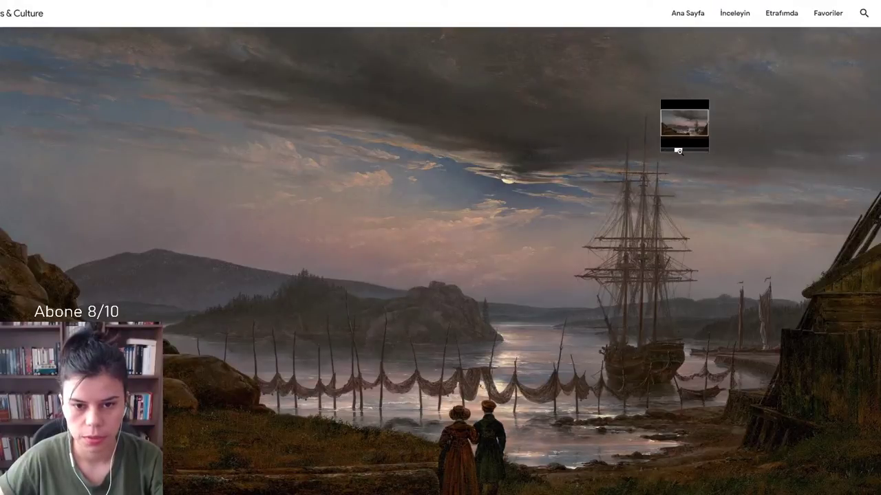
left_click_drag(679, 154, 684, 155)
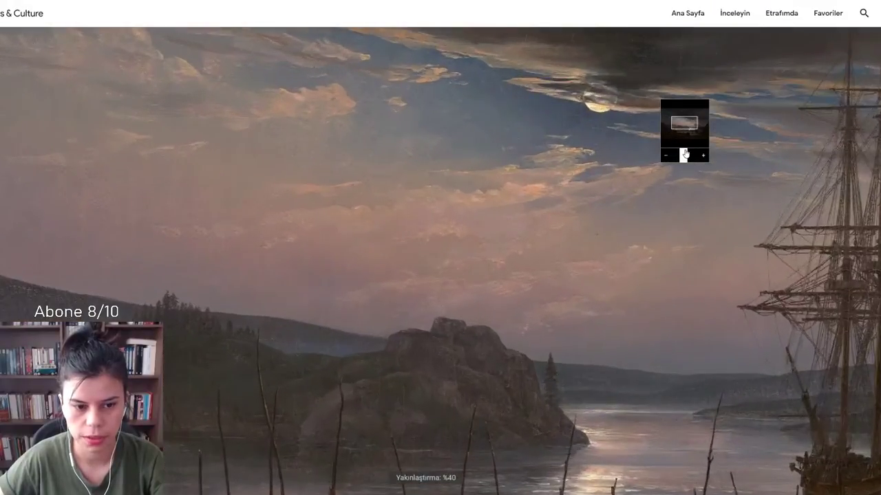
scroll(599, 322, "up", 1)
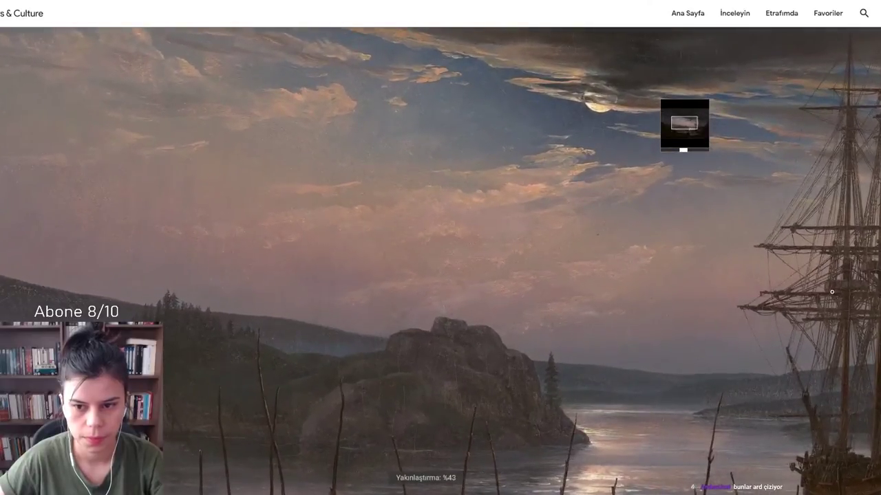
left_click_drag(831, 292, 476, 97)
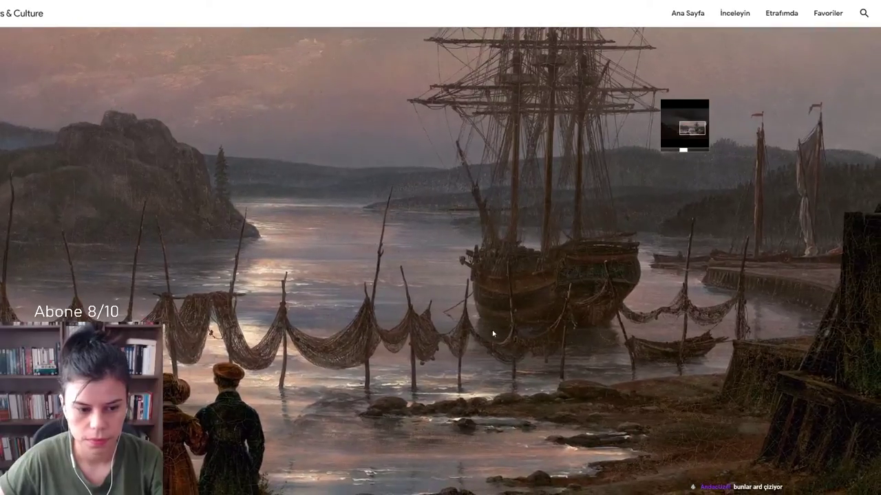
left_click_drag(493, 334, 492, 202)
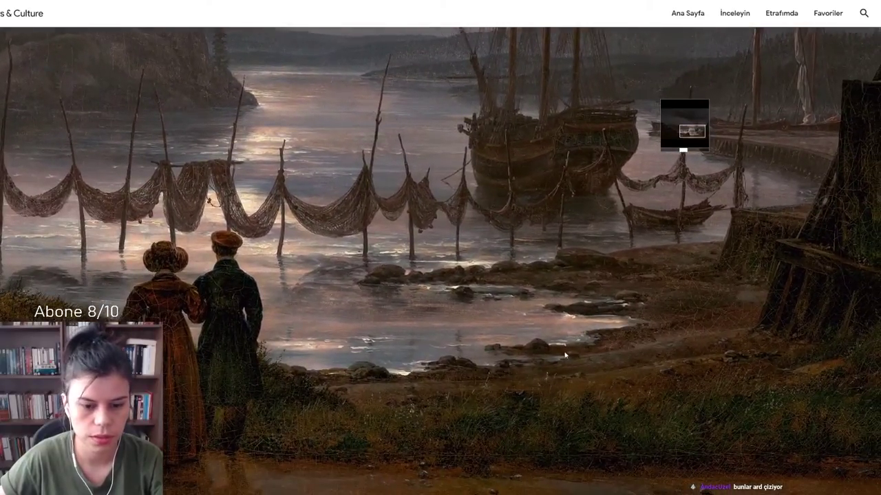
mouse_move(564, 354)
left_mouse_down()
mouse_move(429, 308)
mouse_move(422, 354)
left_mouse_up()
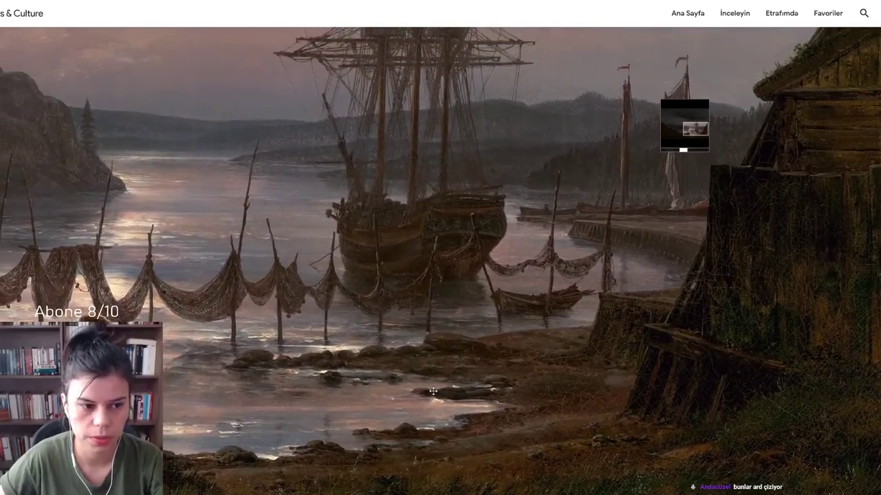
left_click_drag(433, 393, 524, 389)
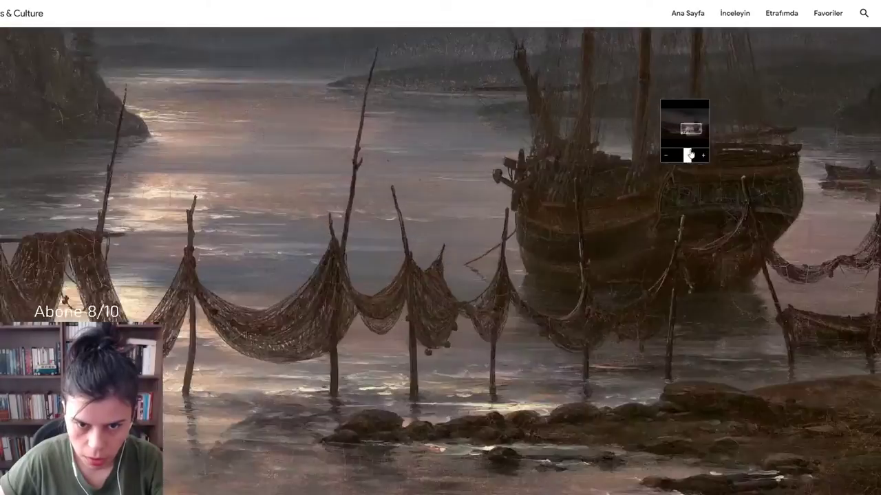
Zoom to 82% along the fishing nets, then zoom back out to the whole painting
left_click_drag(689, 155, 693, 156)
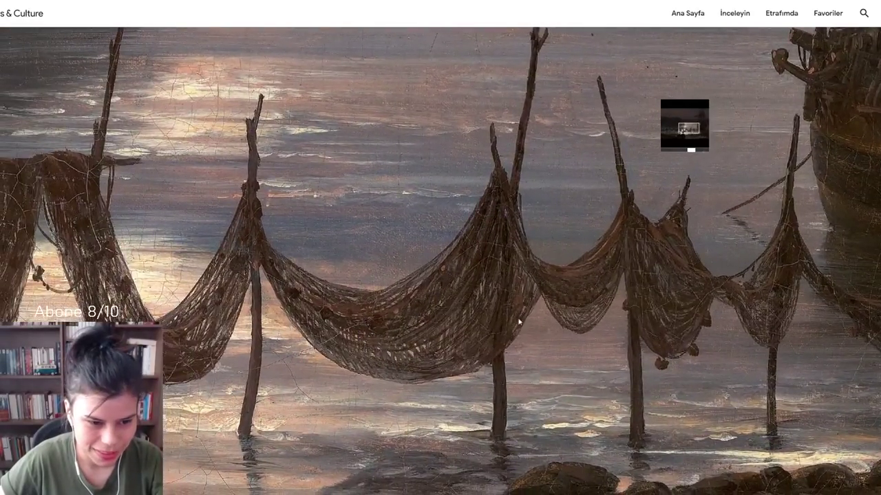
left_click_drag(519, 322, 660, 322)
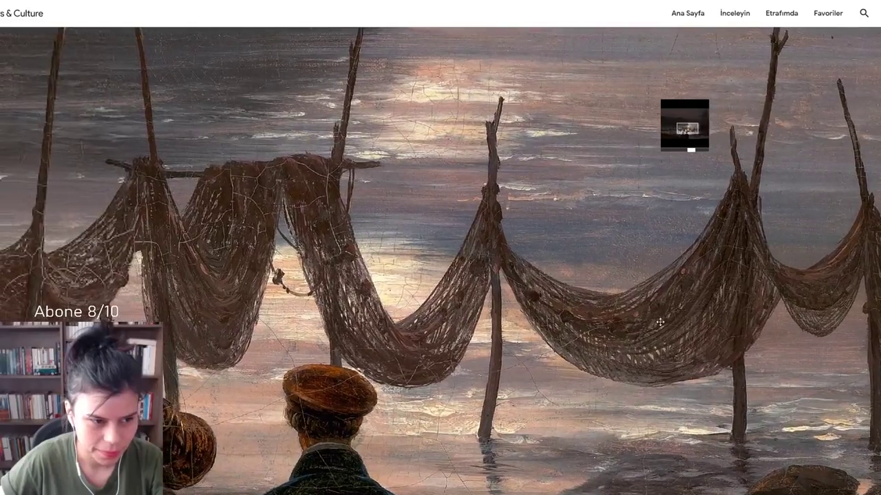
mouse_move(323, 278)
left_mouse_down()
mouse_move(524, 292)
mouse_move(635, 286)
left_mouse_up()
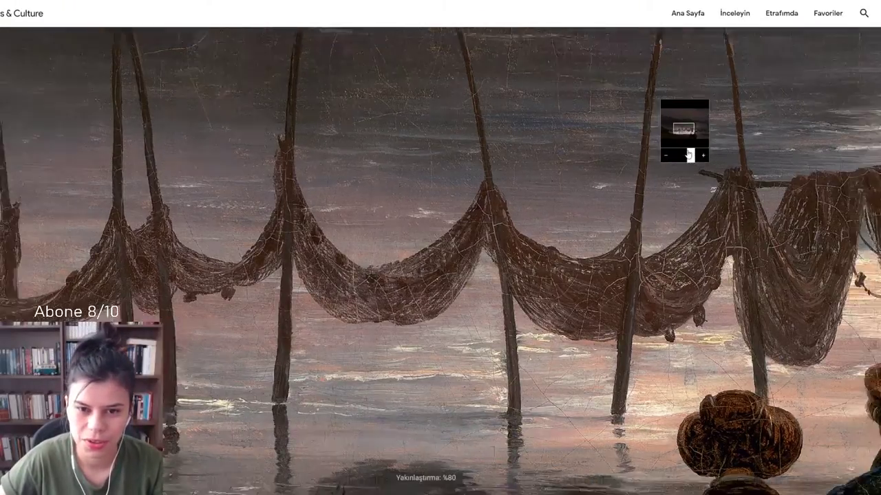
left_click_drag(691, 153, 665, 153)
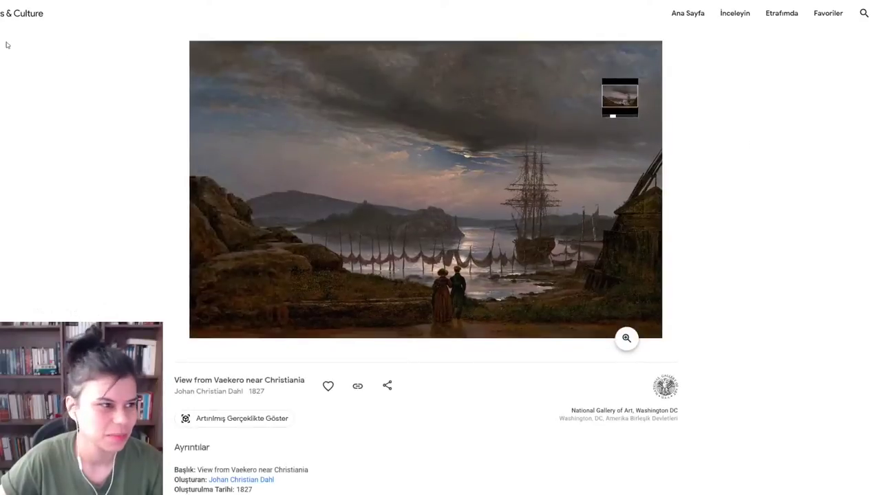
Scroll to the artwork grid and open View from Stalheim in the large zoomable viewer
scroll(276, 176, "down", 10)
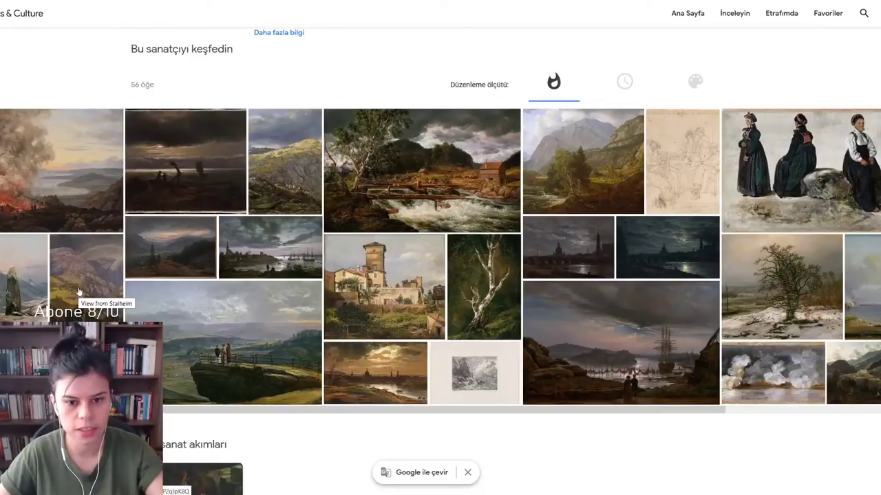
left_click(79, 292)
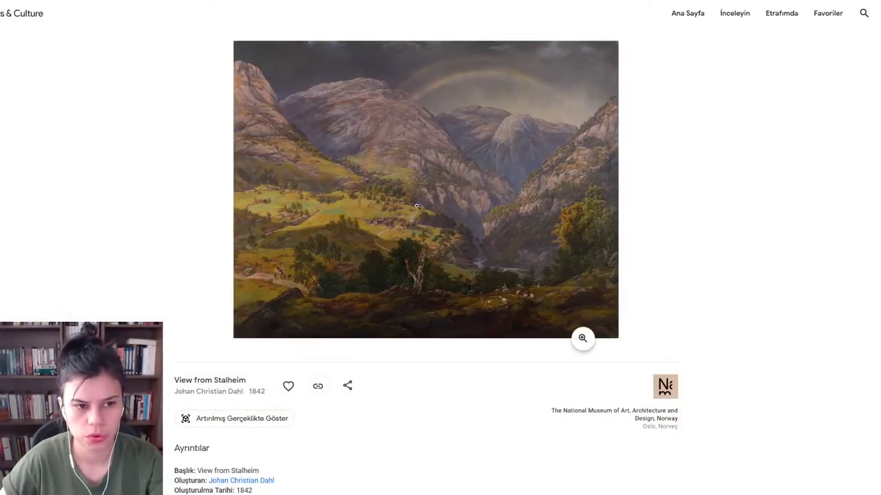
left_click(677, 282)
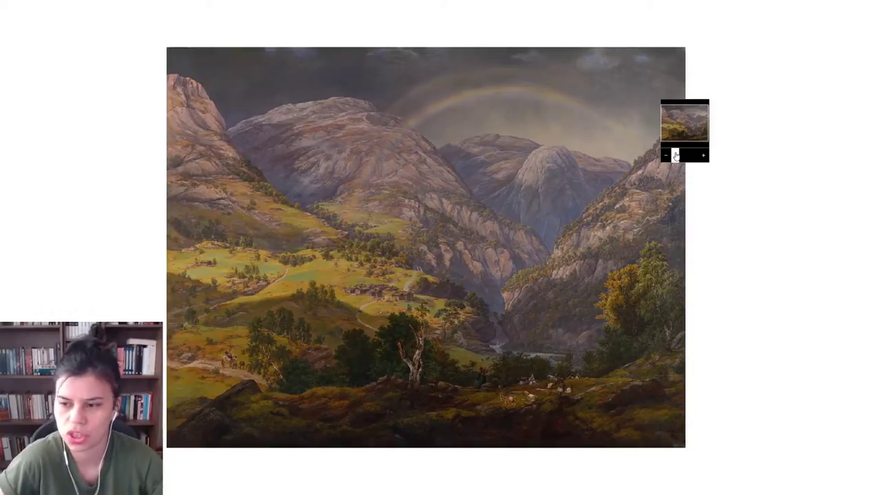
Zoom to 37% then 57% on the village and waterfall, and pan to the path below
left_click_drag(675, 155, 682, 156)
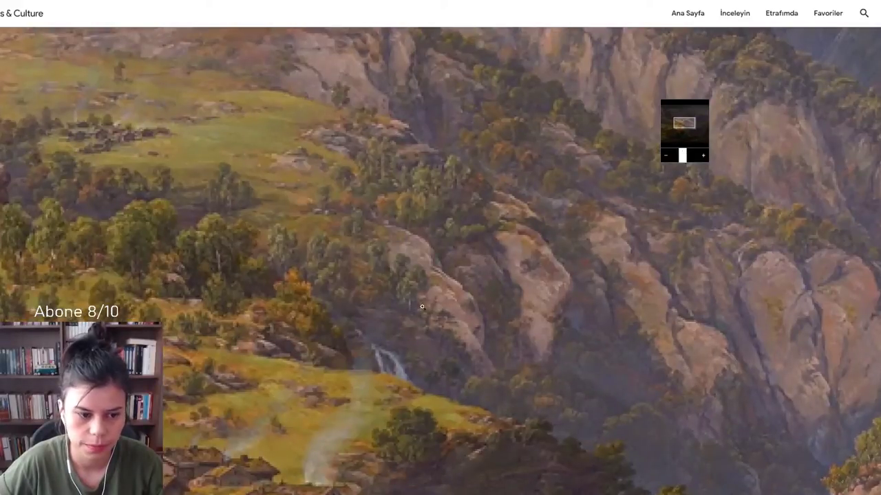
mouse_move(263, 360)
left_mouse_down()
mouse_move(452, 180)
mouse_move(437, 167)
left_mouse_up()
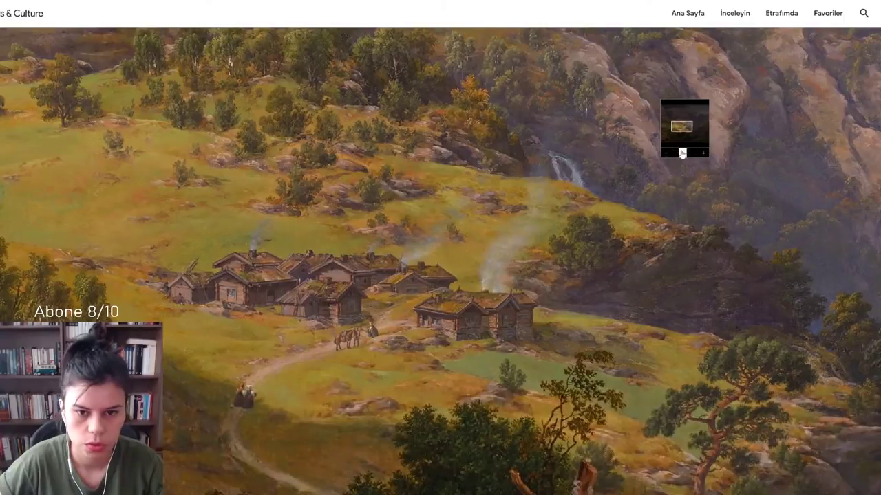
left_click_drag(682, 153, 686, 156)
left_click_drag(375, 372, 497, 290)
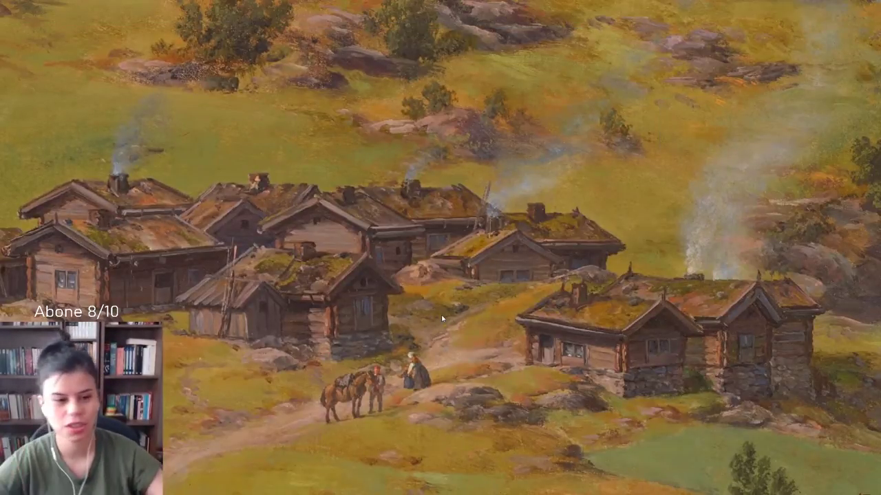
left_click_drag(357, 266, 395, 283)
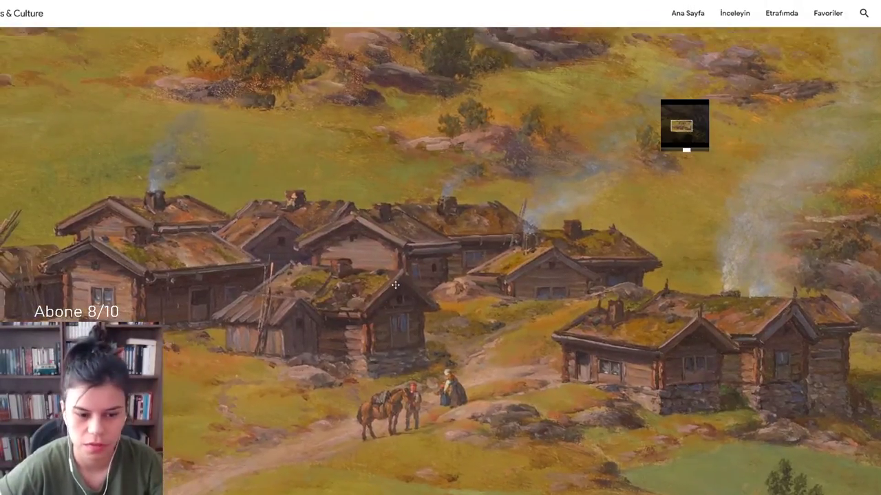
left_click_drag(269, 272, 285, 328)
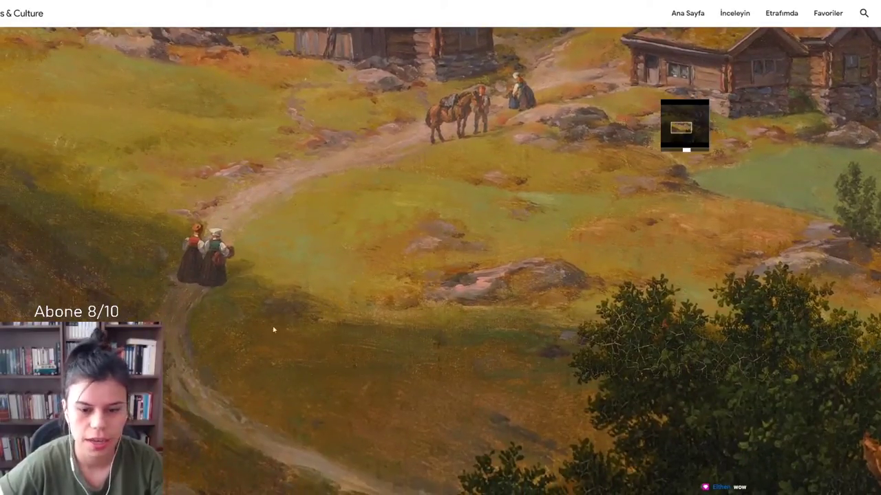
Pan down past the broken stump and dark foliage toward the birch trunks
key("Down")
key("Right")
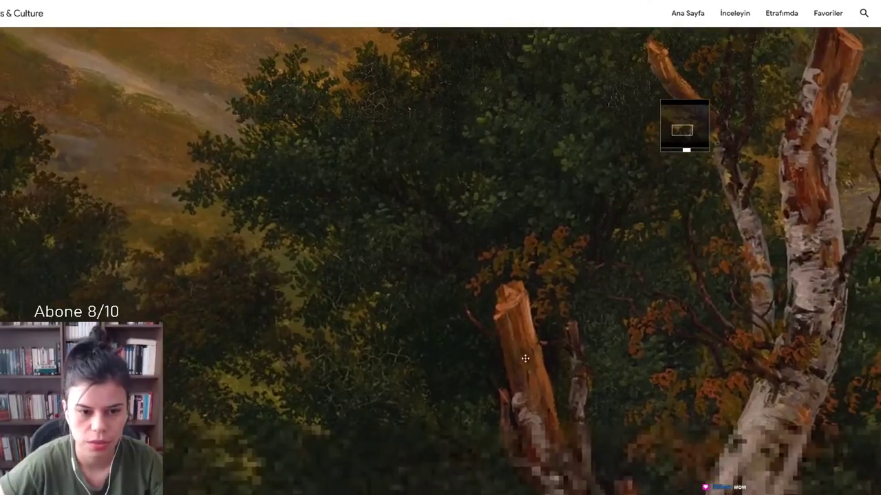
left_click_drag(525, 359, 458, 393)
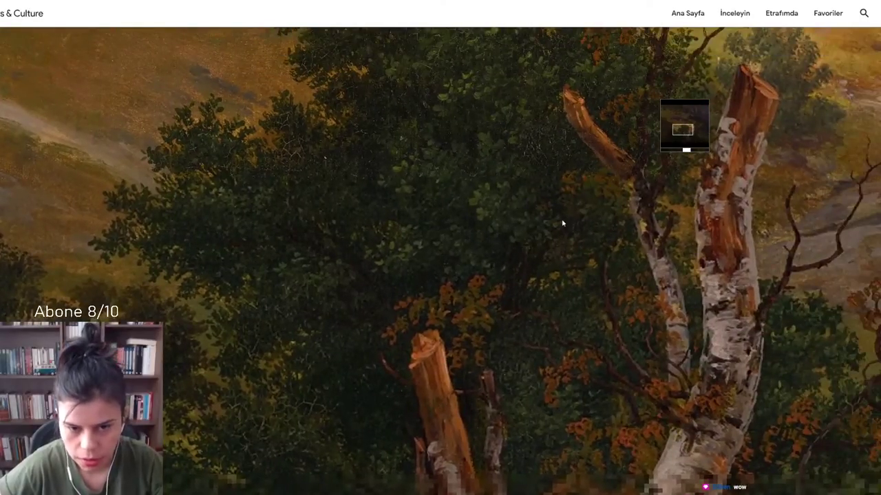
left_click_drag(562, 223, 516, 328)
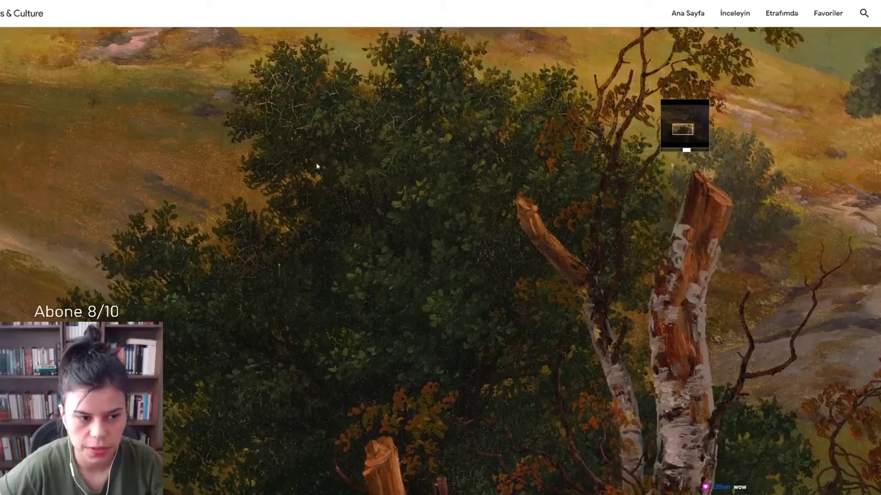
key("Down")
key("Right")
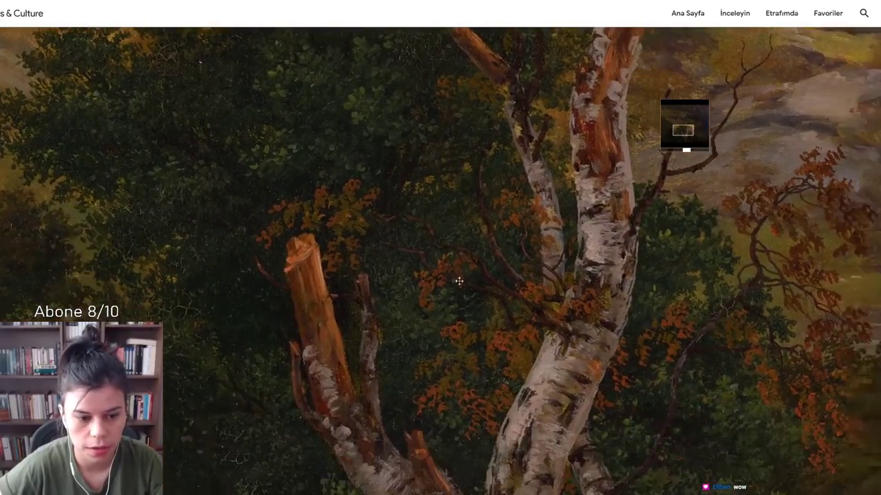
Examine the birch trunks from the lower trunk and rocks up to the broken branch stub
left_click_drag(459, 281, 366, 228)
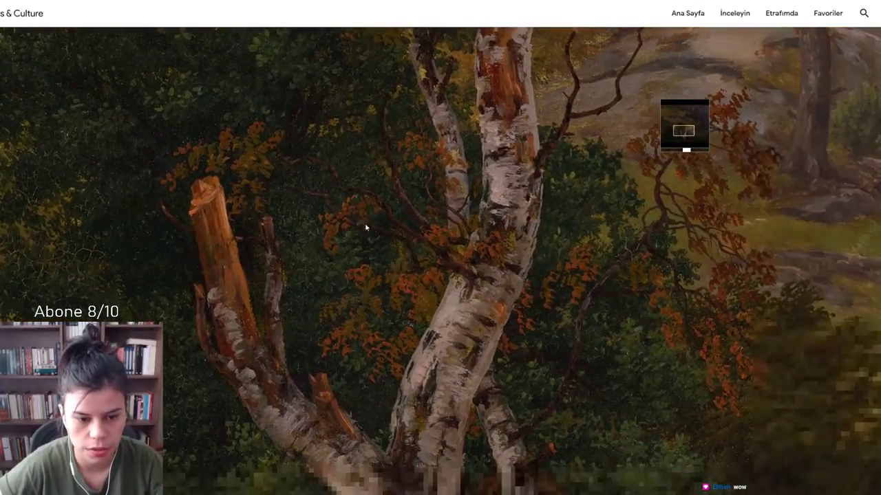
left_click_drag(408, 322, 366, 287)
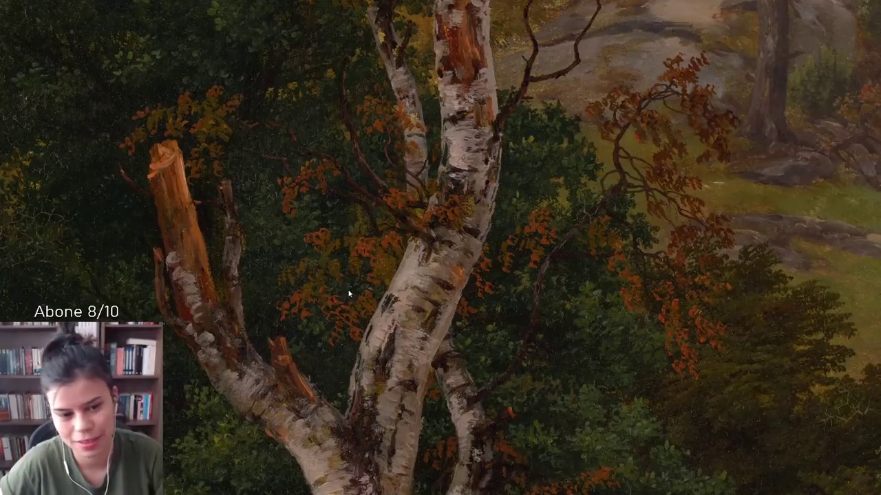
left_click_drag(378, 300, 436, 208)
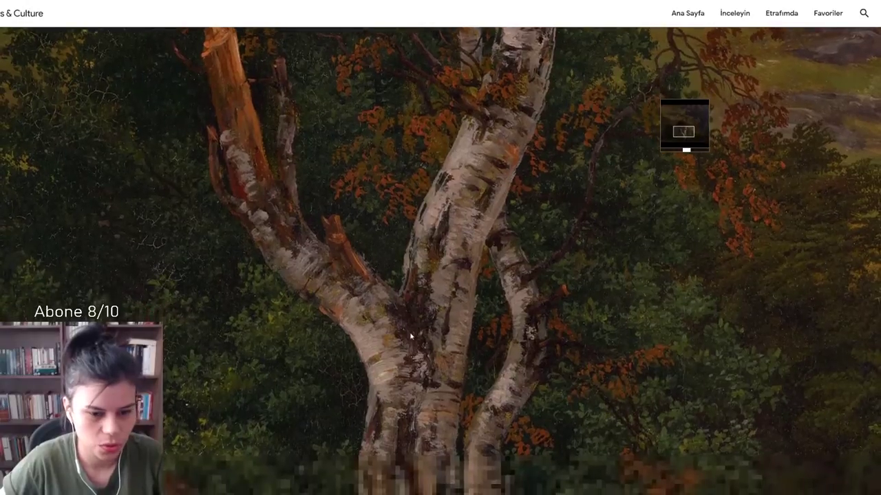
left_click_drag(410, 334, 430, 297)
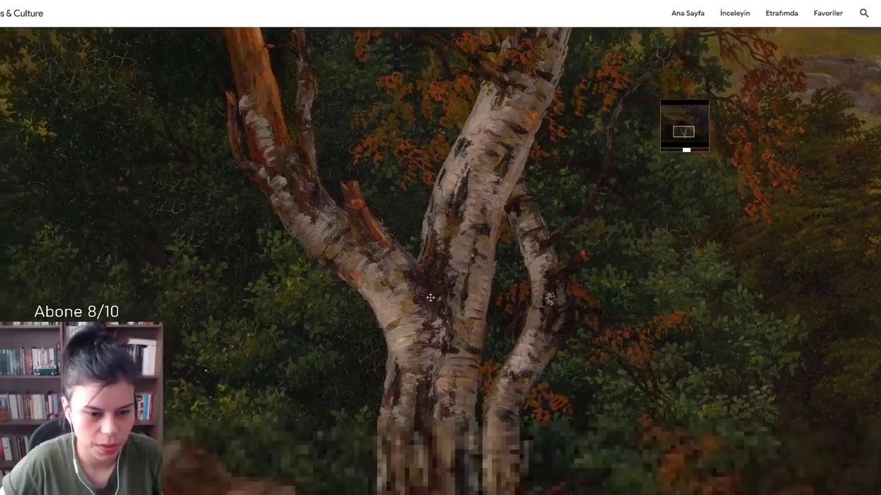
left_click_drag(350, 358, 392, 279)
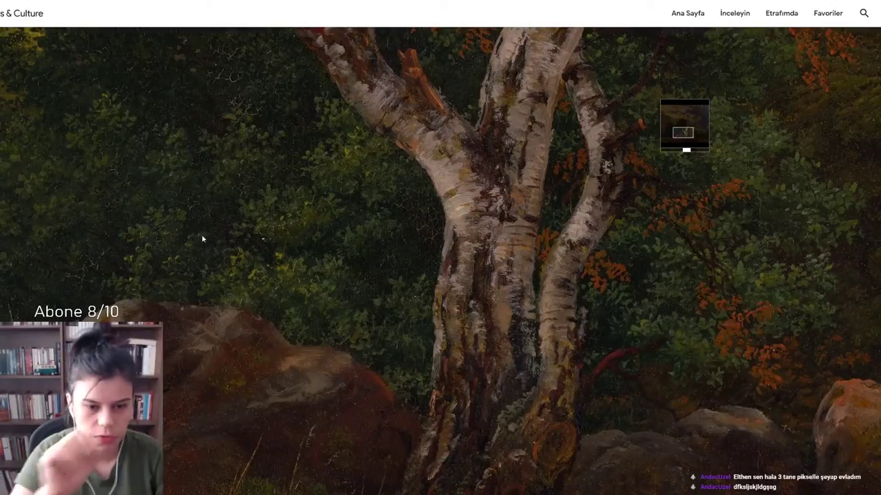
scroll(289, 235, "up", 1)
left_click_drag(288, 234, 301, 356)
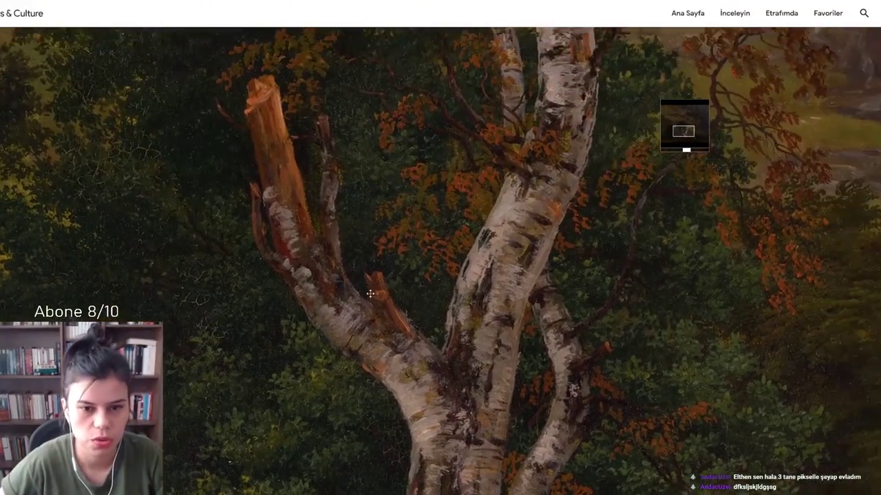
mouse_move(369, 295)
left_mouse_down()
mouse_move(335, 299)
mouse_move(242, 274)
left_mouse_up()
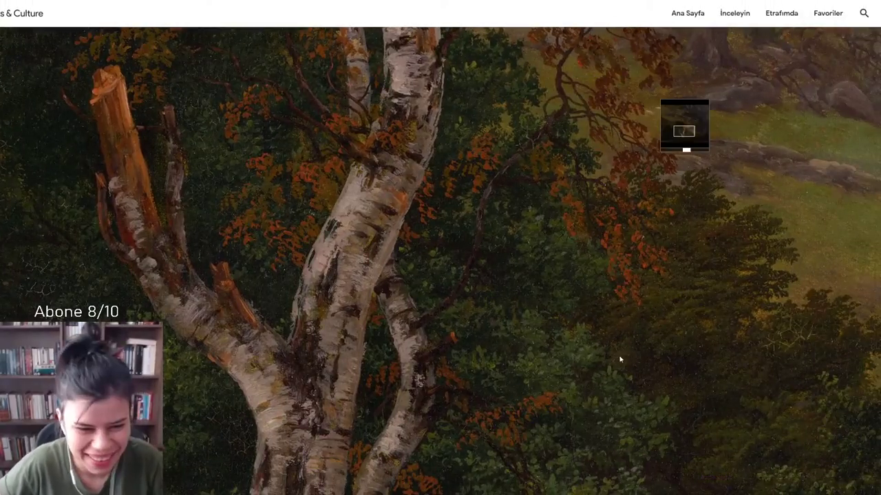
Pan through the lower-right foliage and rocks to centre the seated woman in green and red
mouse_move(620, 359)
left_mouse_down()
mouse_move(484, 238)
mouse_move(376, 177)
left_mouse_up()
mouse_move(456, 301)
left_mouse_down()
mouse_move(422, 257)
mouse_move(301, 224)
mouse_move(222, 241)
left_mouse_up()
mouse_move(724, 299)
left_mouse_down()
mouse_move(681, 291)
mouse_move(521, 333)
left_mouse_up()
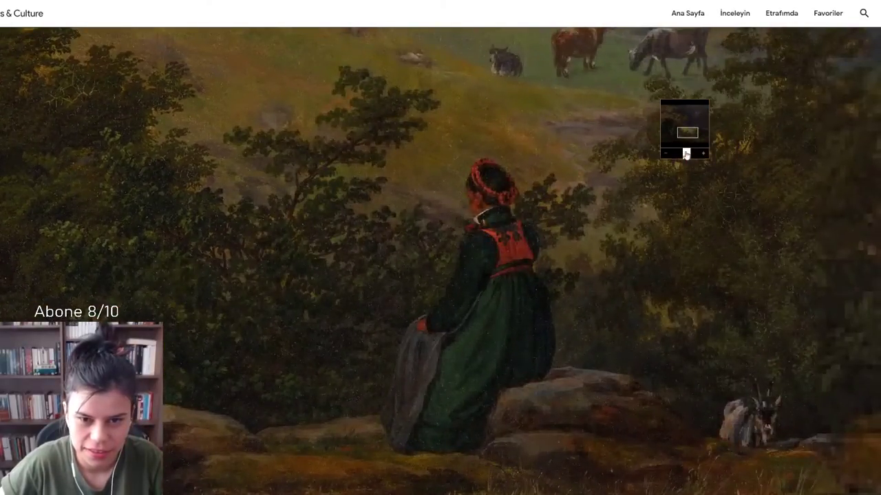
scroll(659, 205, "down", 3)
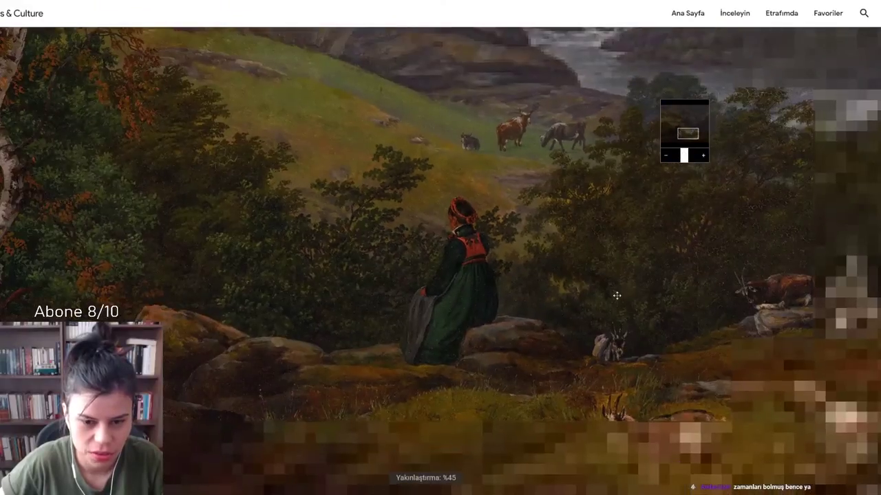
Pan across the resting goats, river and grassy slope up to the wooded hillside
left_click_drag(615, 295, 512, 280)
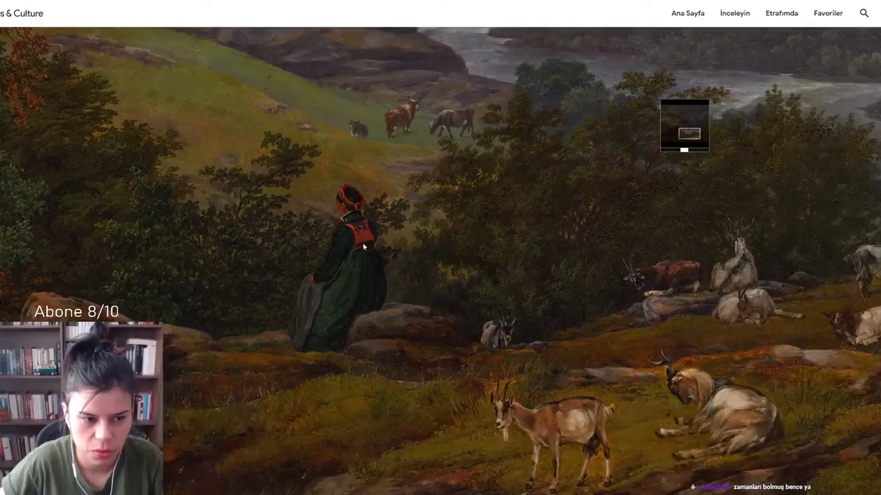
left_click_drag(589, 316, 416, 272)
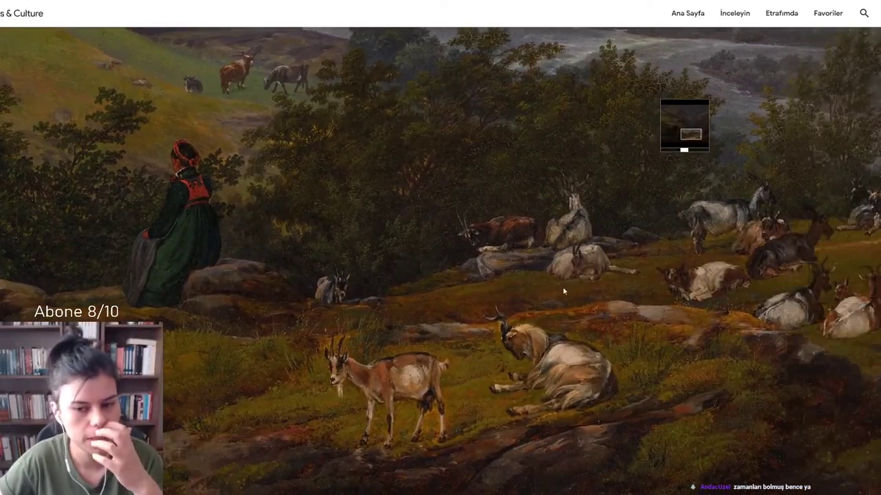
mouse_move(730, 317)
left_mouse_down()
mouse_move(589, 350)
mouse_move(456, 339)
left_mouse_up()
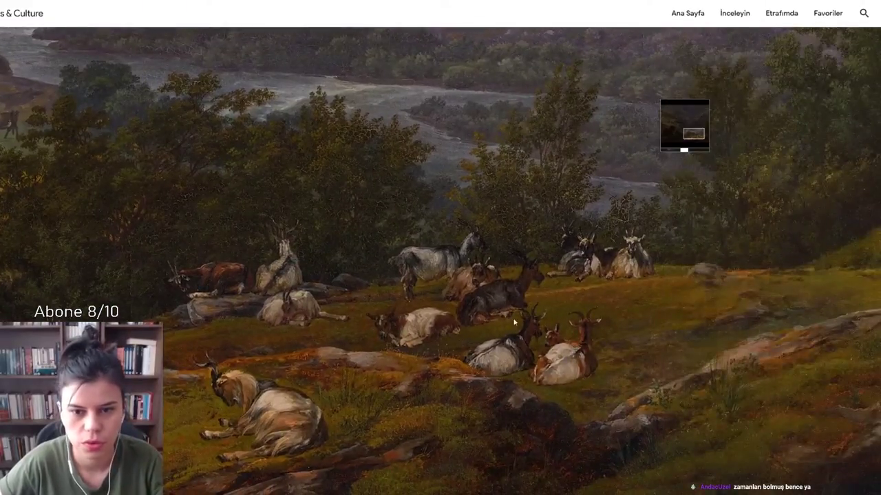
left_click_drag(713, 279, 649, 203)
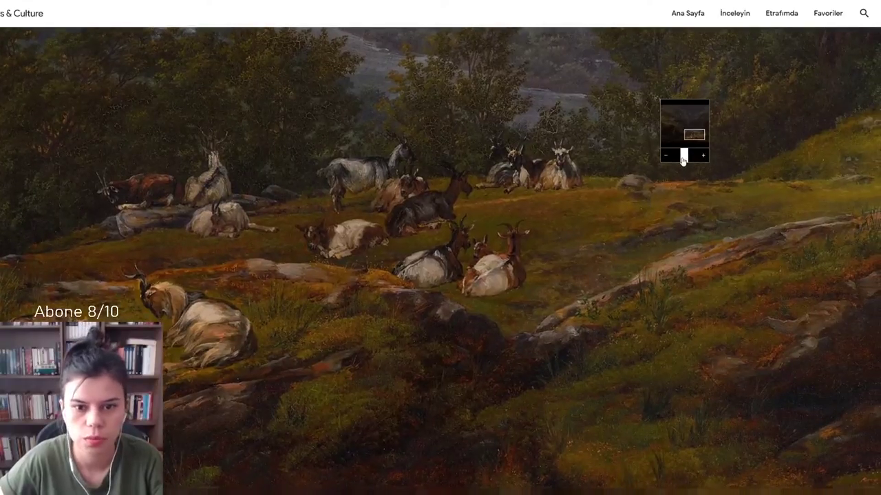
left_click_drag(691, 315, 532, 262)
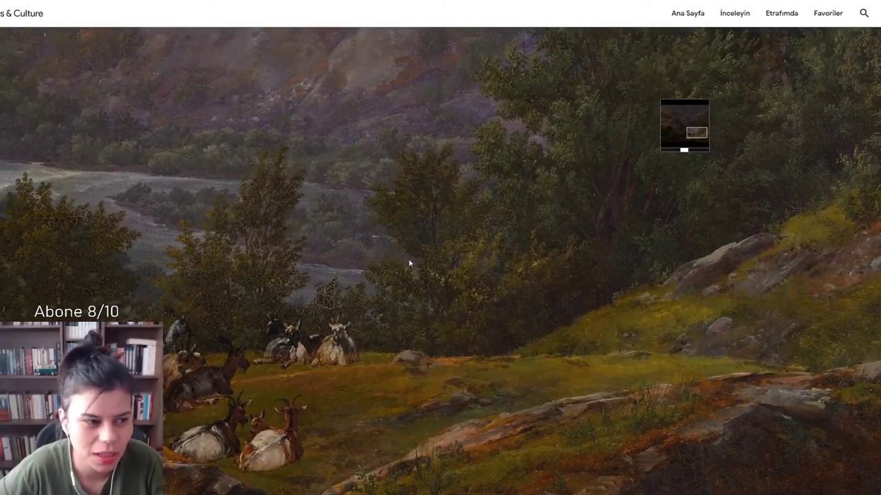
left_click_drag(552, 208, 464, 314)
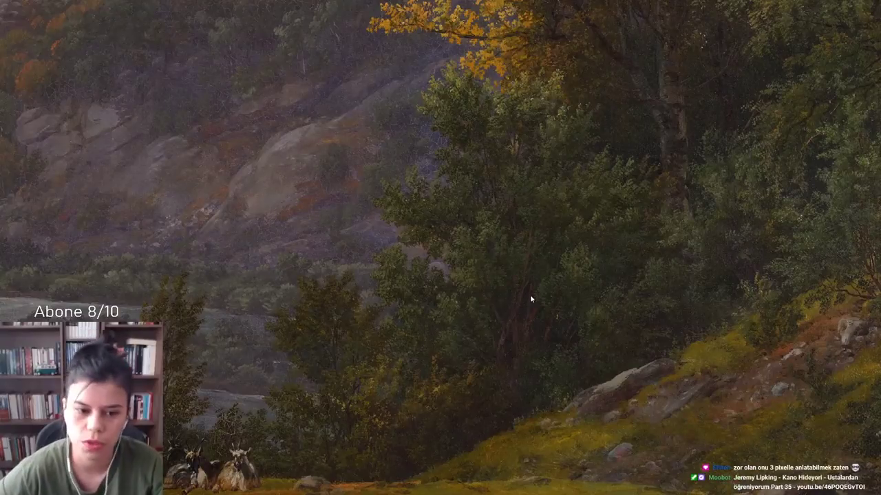
Pan past the yellow autumn trees, river and goats, then zoom out to 18% for the whole valley
scroll(527, 287, "up", 2)
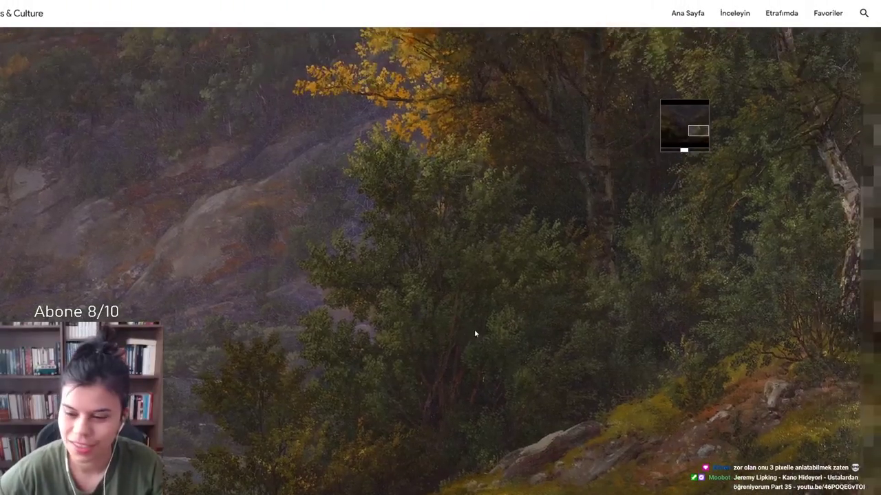
mouse_move(578, 268)
left_mouse_down()
mouse_move(514, 301)
mouse_move(500, 448)
left_mouse_up()
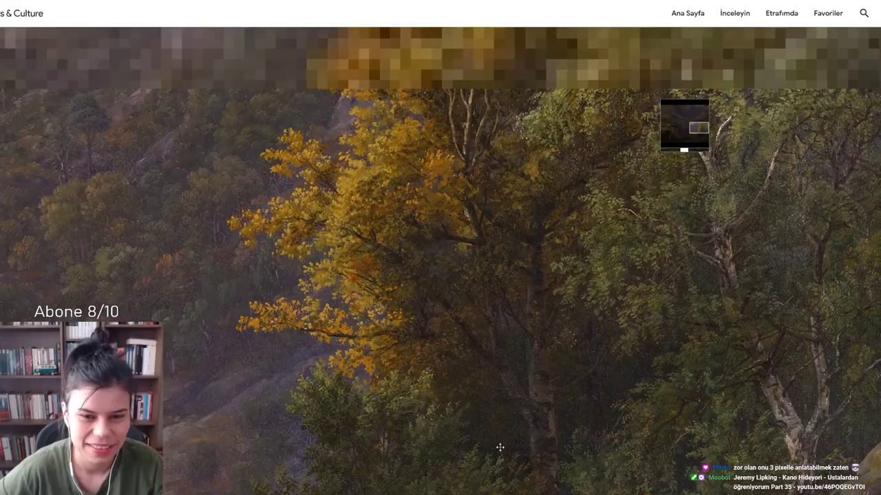
left_click_drag(464, 356, 478, 371)
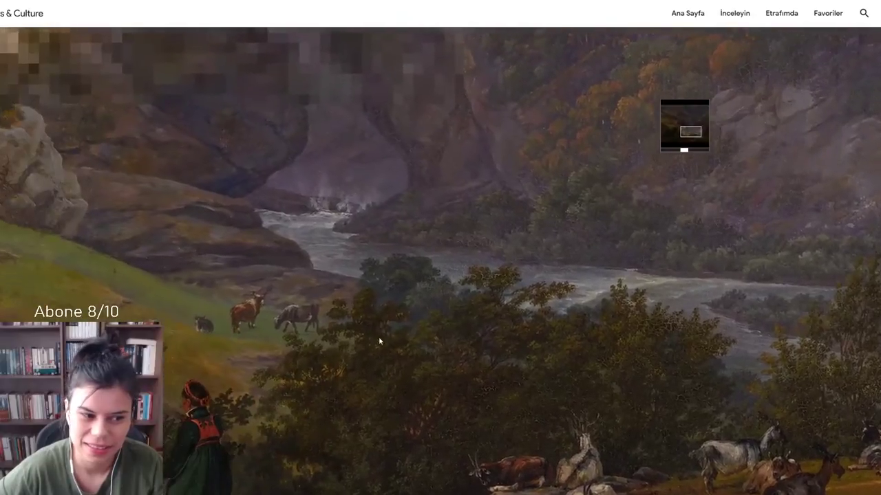
left_click_drag(379, 340, 621, 385)
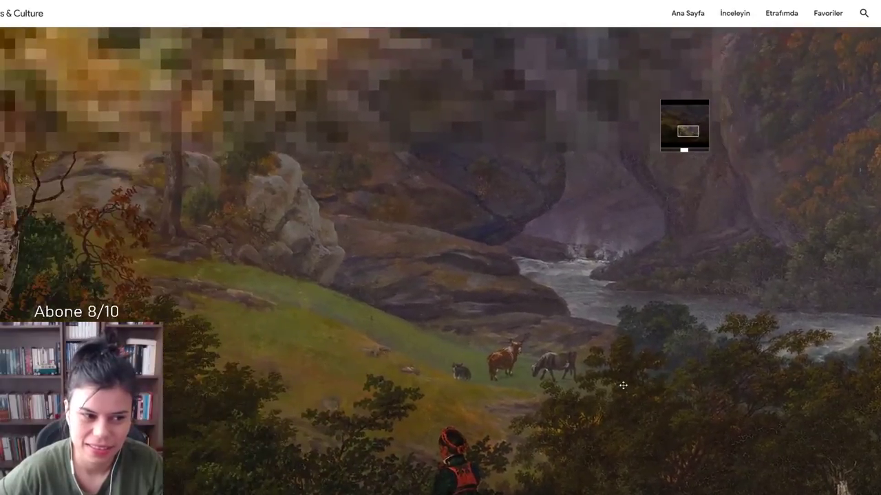
mouse_move(434, 274)
left_mouse_down()
mouse_move(433, 350)
mouse_move(599, 397)
left_mouse_up()
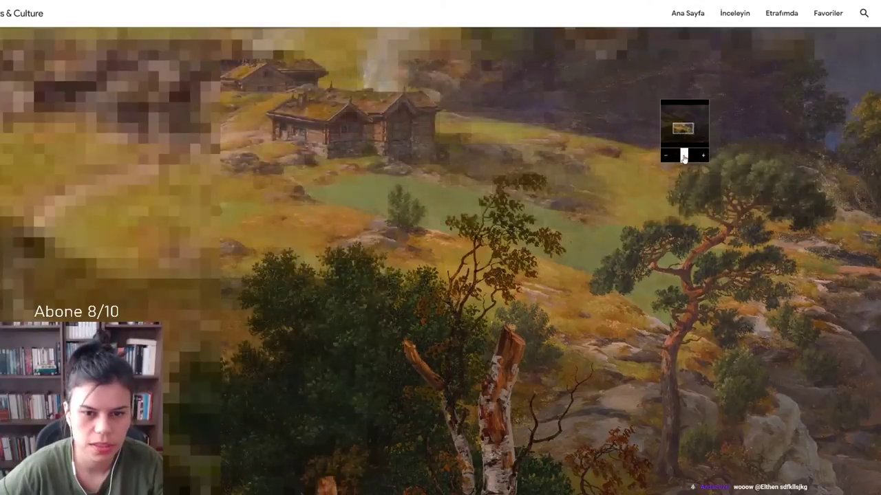
left_click_drag(684, 157, 678, 160)
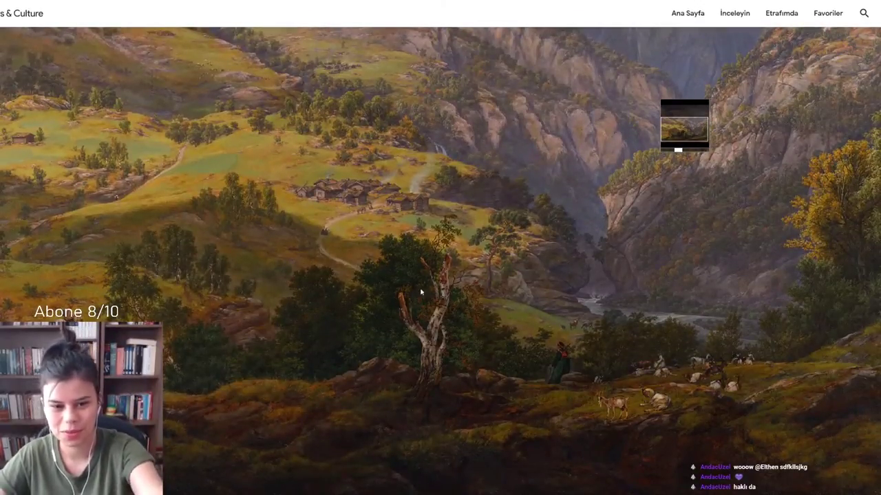
Reopen View from Stalheim in the full zoom viewer and zoom in close on the village and hills
key("Escape")
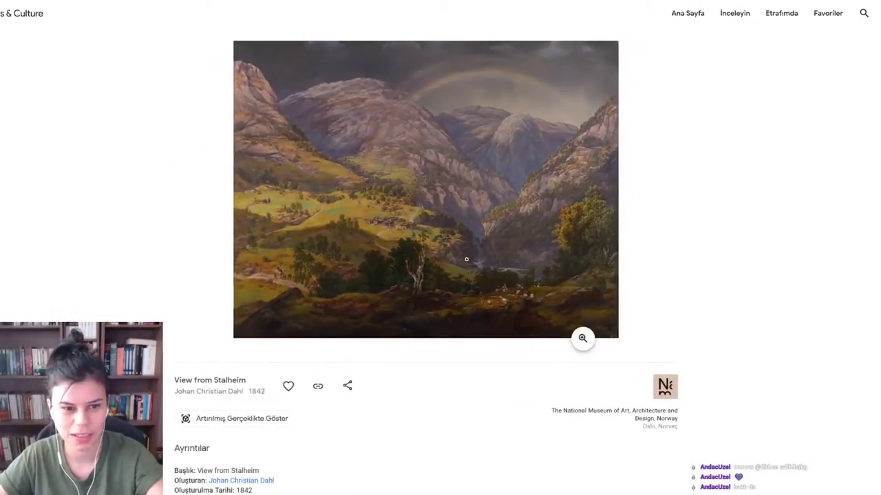
left_click(353, 291)
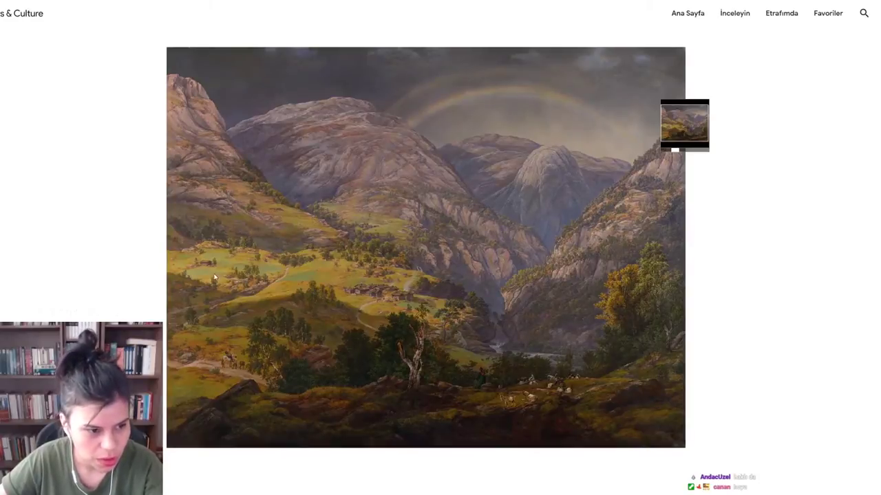
mouse_move(684, 124)
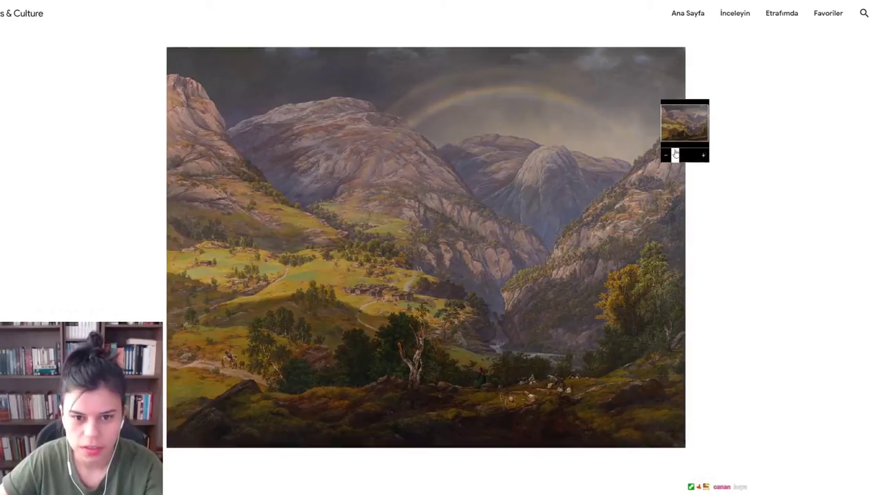
left_click_drag(674, 154, 679, 154)
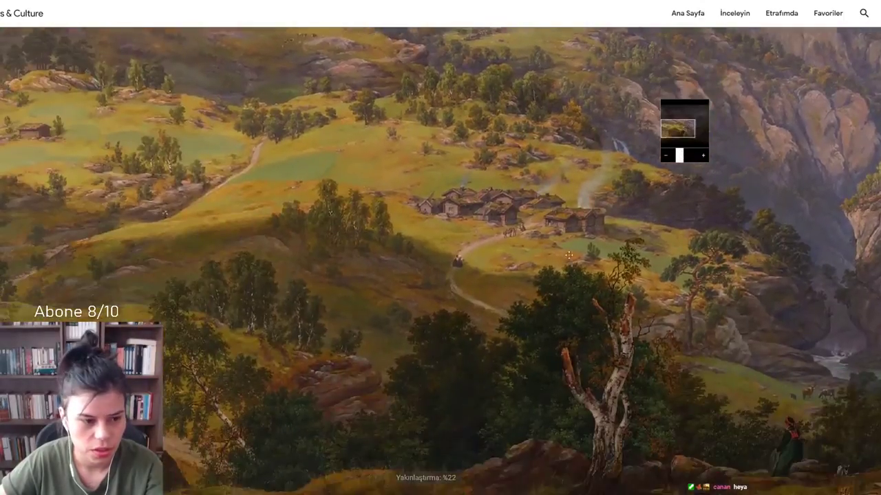
left_click_drag(437, 414, 437, 301)
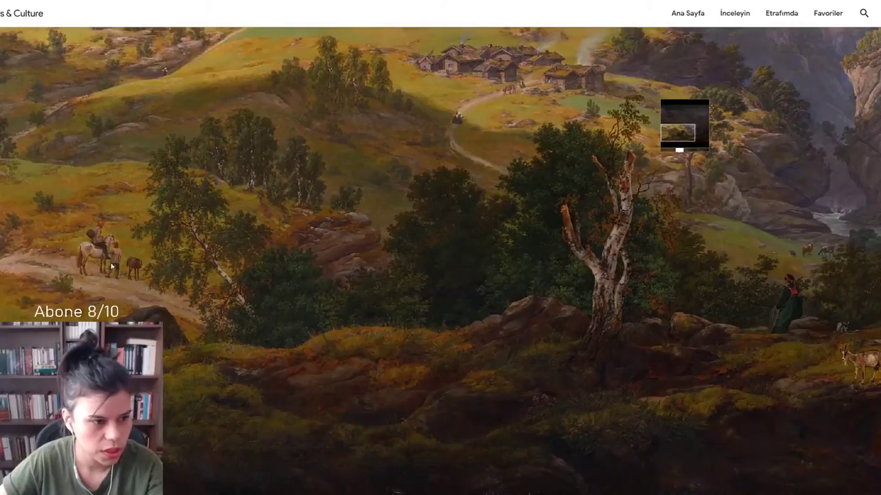
left_click_drag(130, 157, 177, 256)
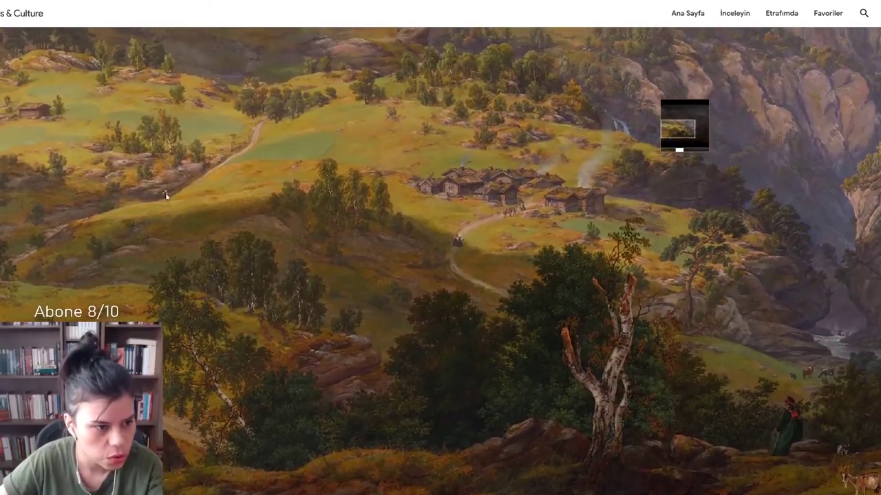
Pan along the hillside path and trees toward the walking figure and rocks
scroll(417, 249, "up", 3)
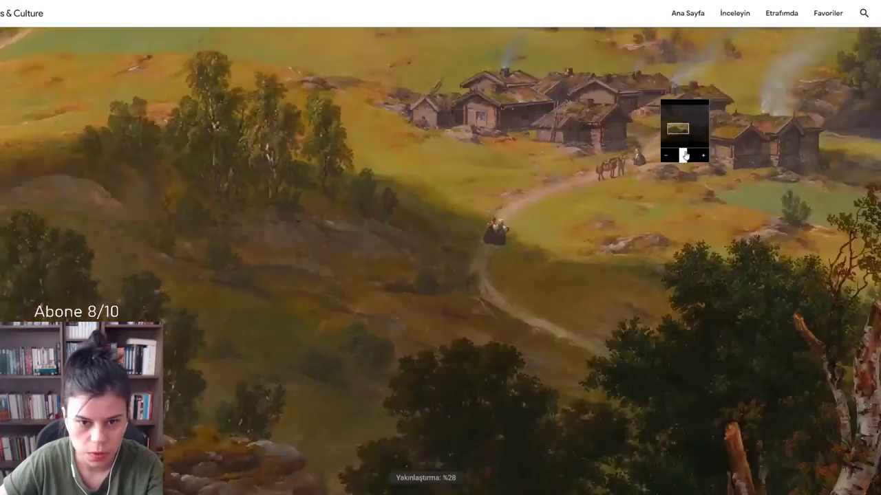
left_click_drag(328, 199, 424, 232)
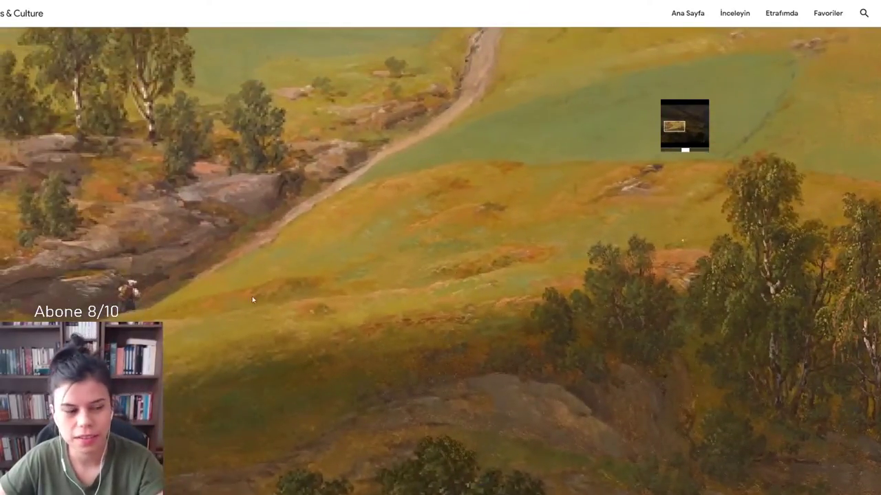
left_click_drag(252, 300, 342, 304)
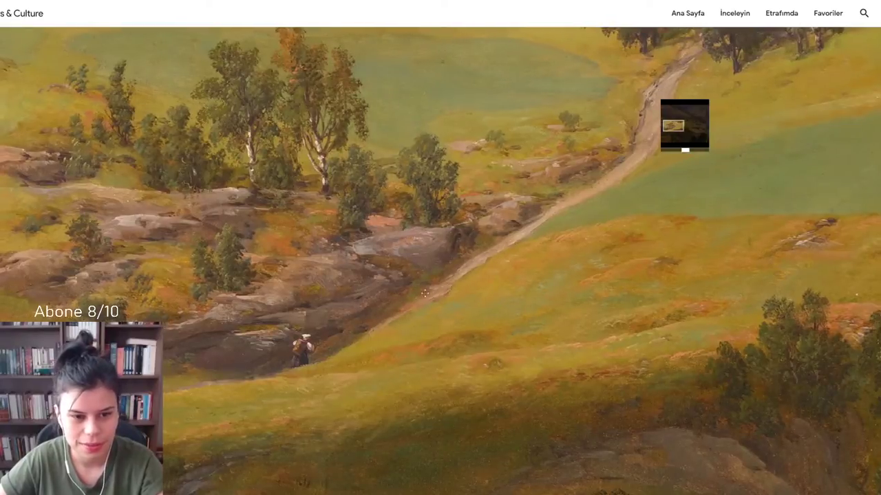
left_click_drag(301, 355, 328, 317)
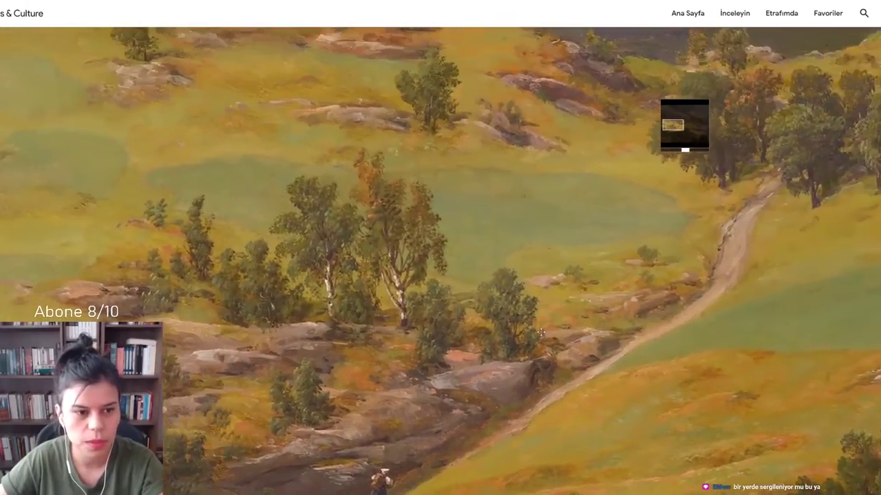
left_click_drag(540, 333, 595, 342)
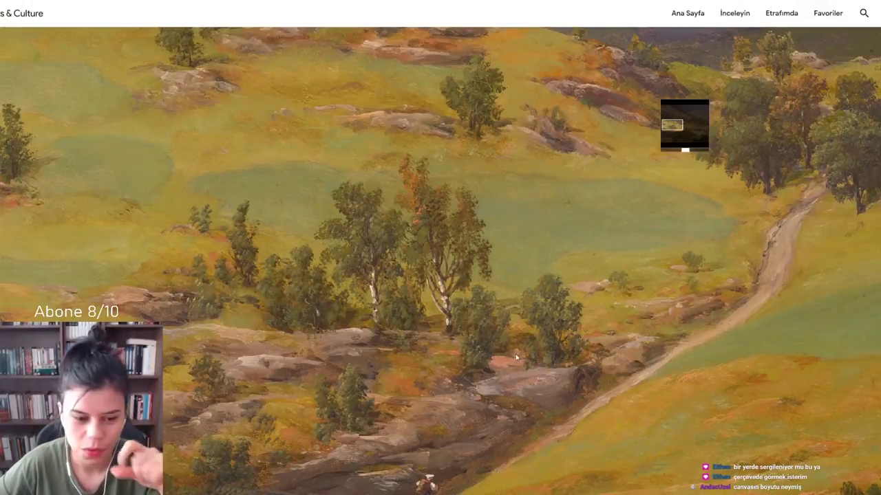
Pan toward the upper-right hills of the painting with the arrow keys
key("Up")
key("Right")
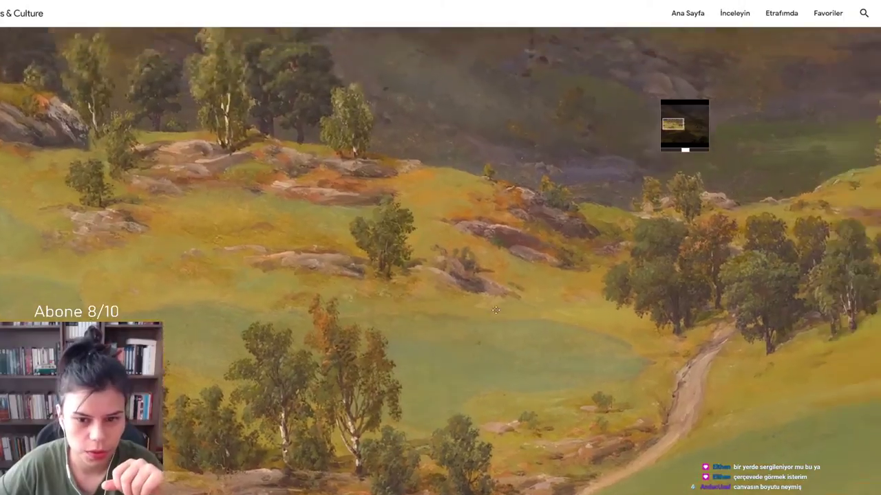
key("Up")
key("Right")
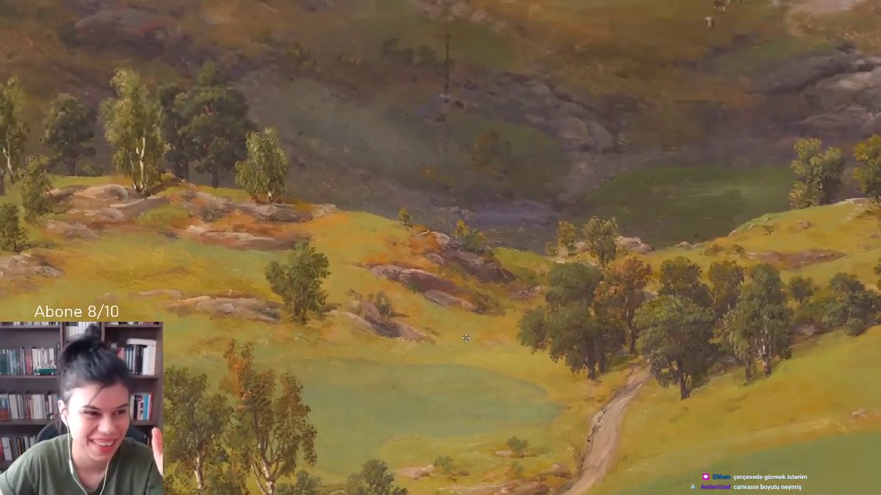
left_click_drag(466, 338, 480, 379)
Centre the grazing cows, then move up past the huts to the rocky mountain cliffs
key("Up")
key("Right")
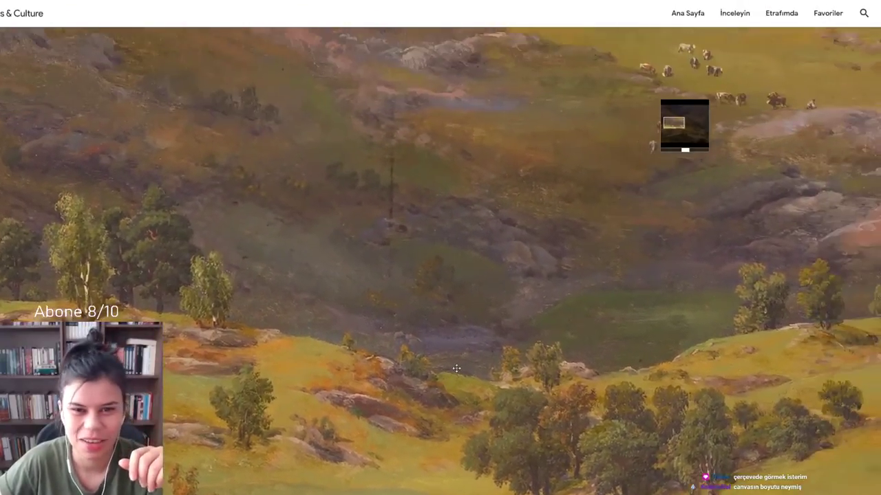
key("Up")
key("Right")
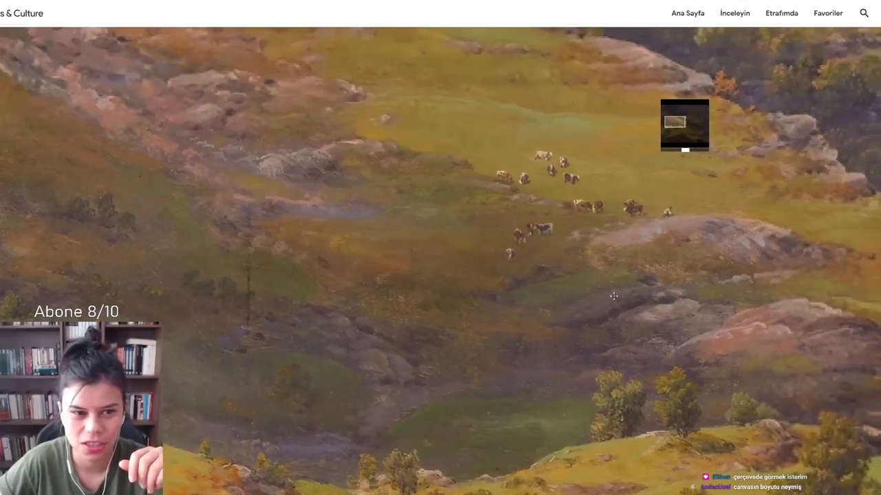
left_click_drag(614, 296, 475, 379)
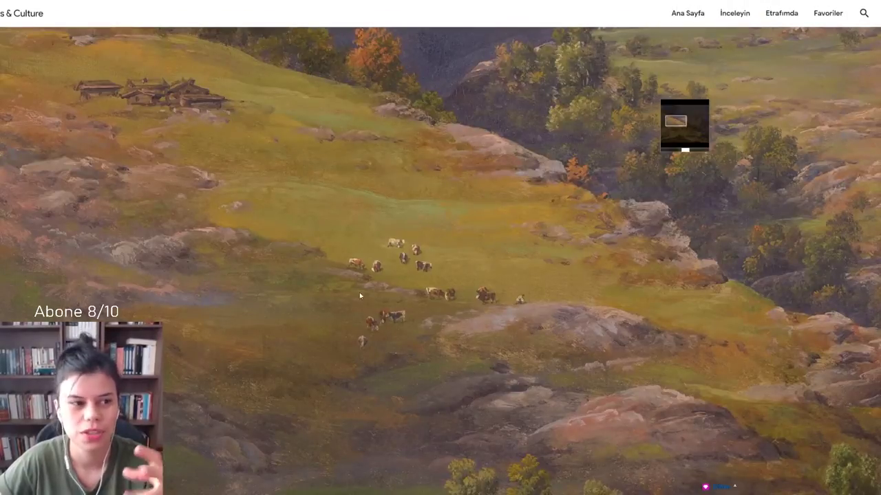
mouse_move(298, 239)
left_mouse_down()
mouse_move(338, 335)
mouse_move(334, 347)
left_mouse_up()
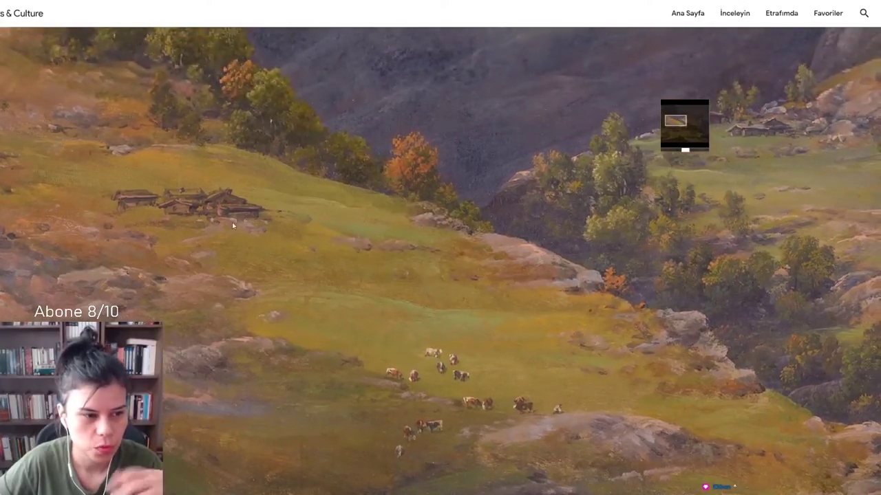
left_click_drag(181, 204, 400, 312)
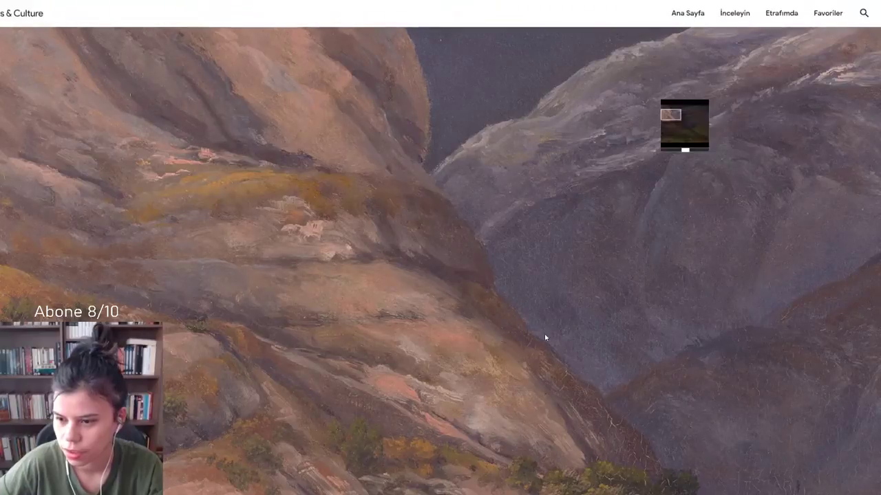
Zoom out and scroll through the painting's details (1842, w246 x h190 cm) and recommendations
left_click(685, 150)
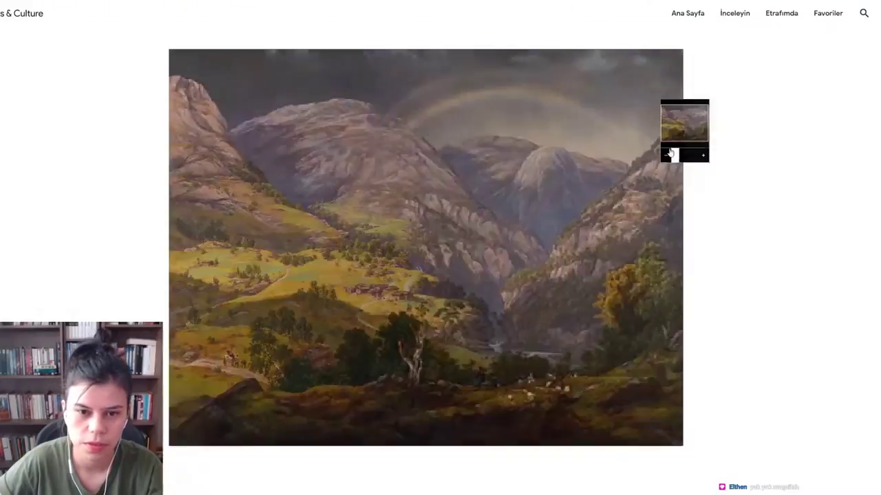
scroll(300, 369, "down", 2)
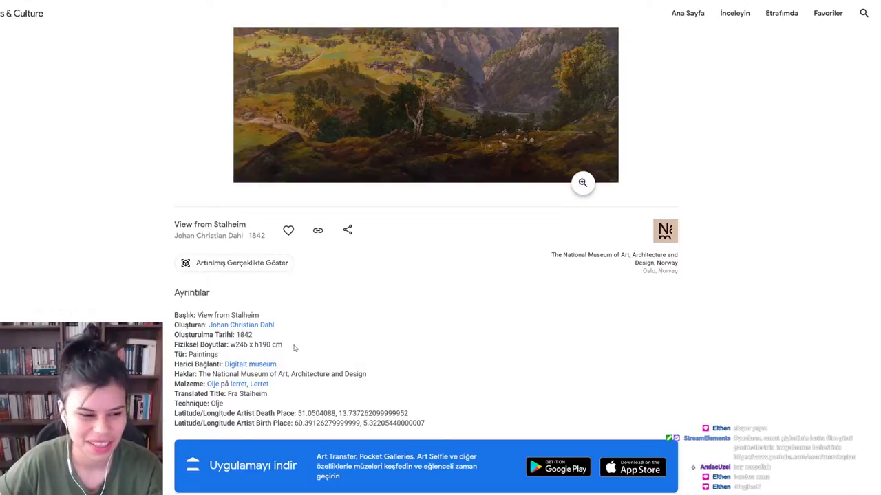
scroll(393, 256, "up", 3)
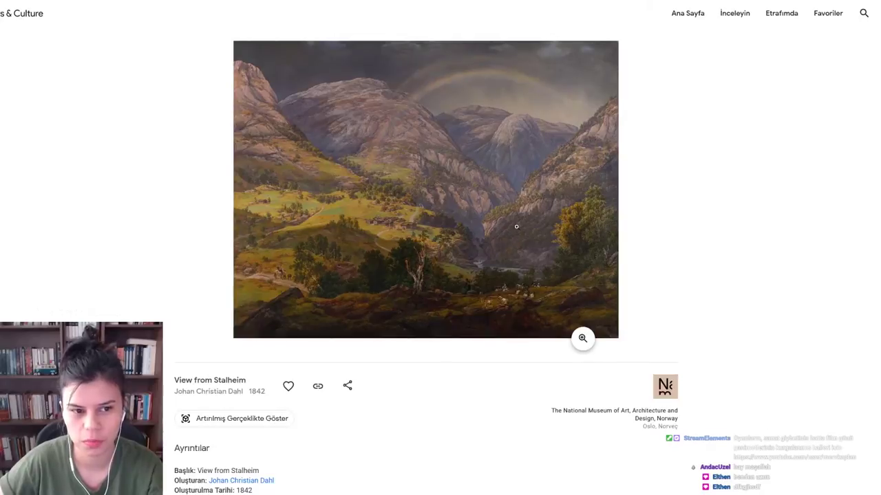
scroll(483, 259, "down", 2)
scroll(432, 280, "down", 2)
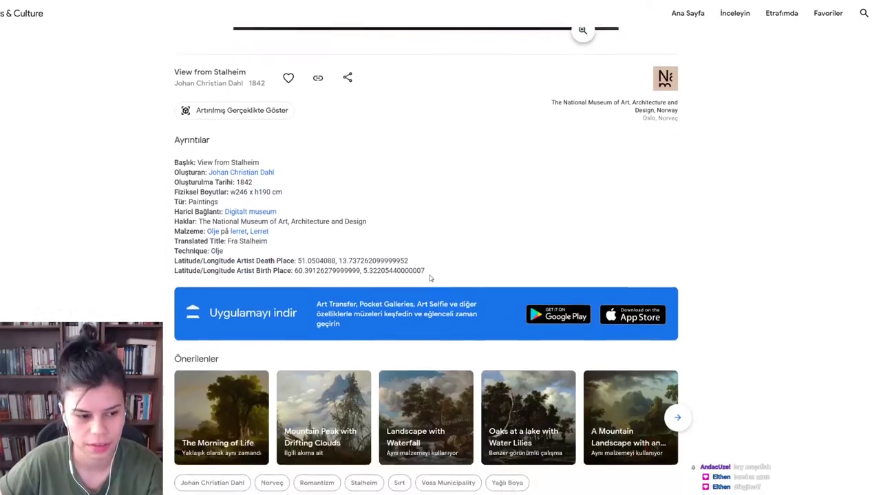
scroll(454, 247, "up", 1)
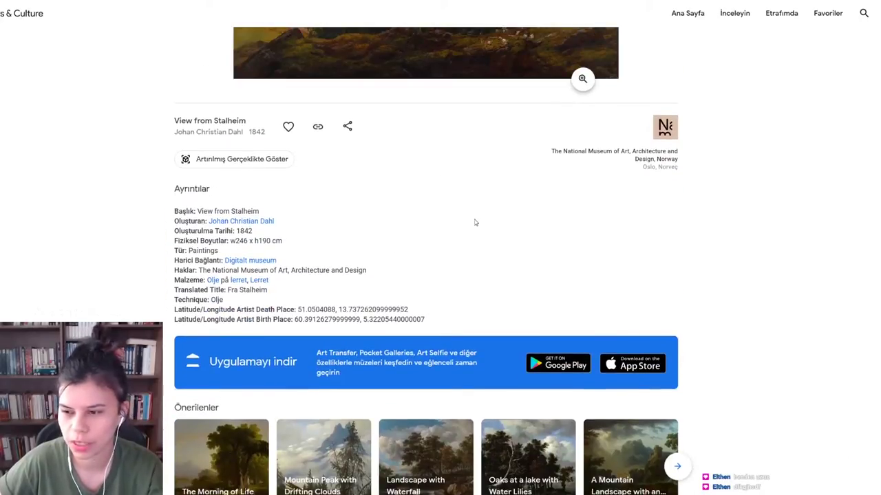
scroll(475, 223, "down", 3)
scroll(738, 301, "up", 2)
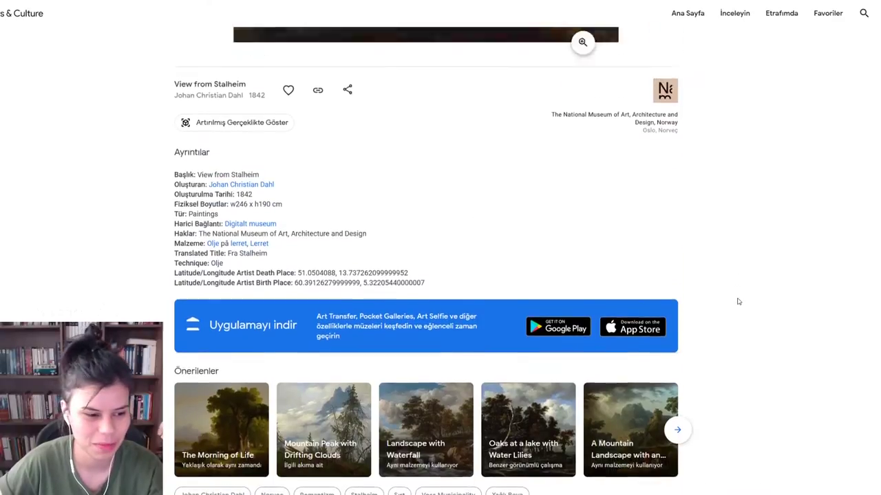
scroll(738, 302, "up", 3)
scroll(738, 301, "up", 1)
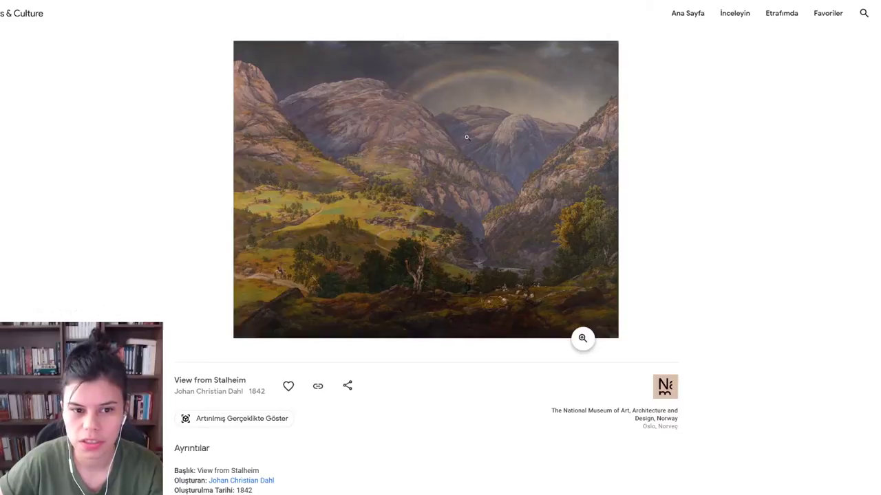
Open the full viewer, zoom in on the rainbow and peaks, and pan to the lower slopes
left_click(456, 205)
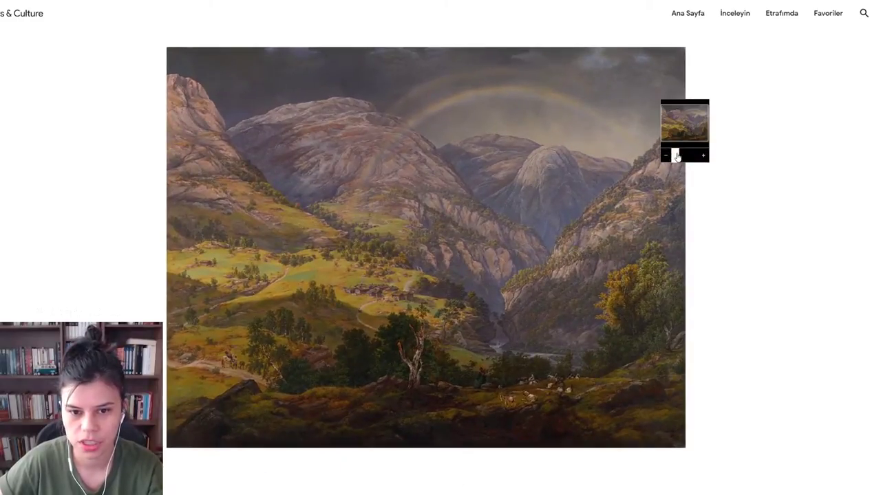
left_click(680, 157)
left_click_drag(537, 183, 426, 243)
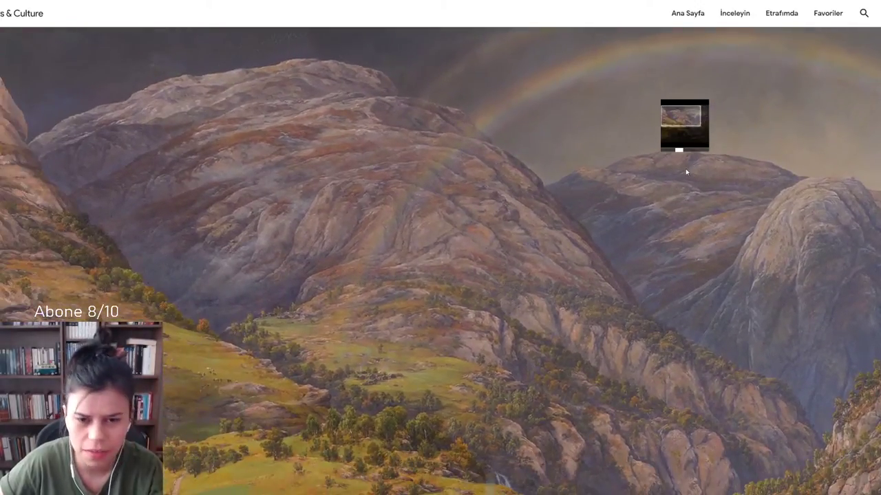
left_click(683, 156)
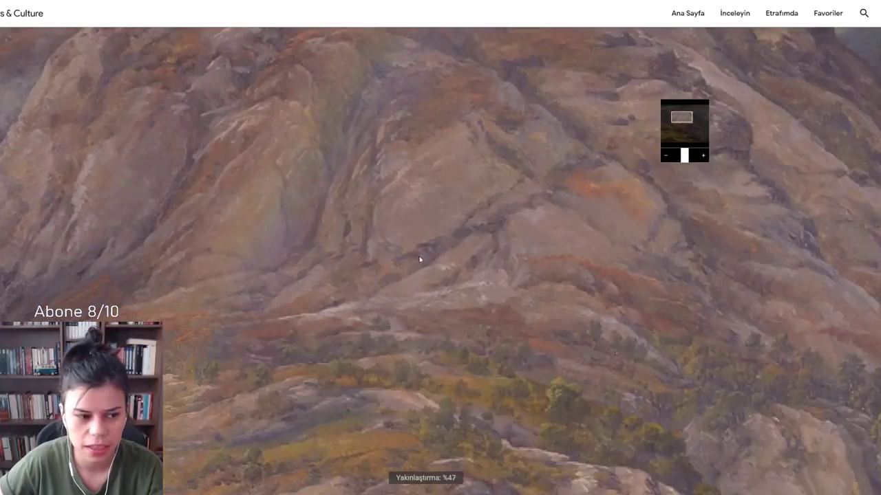
left_click_drag(358, 266, 495, 185)
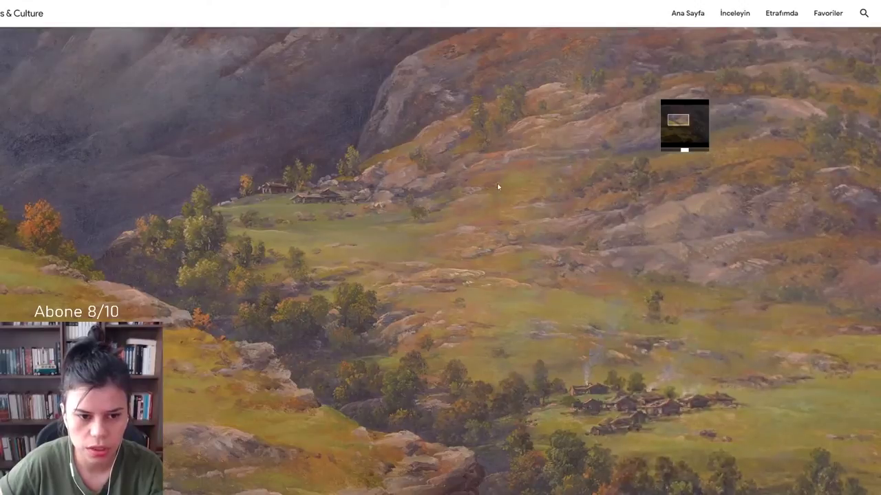
left_click_drag(554, 240, 473, 322)
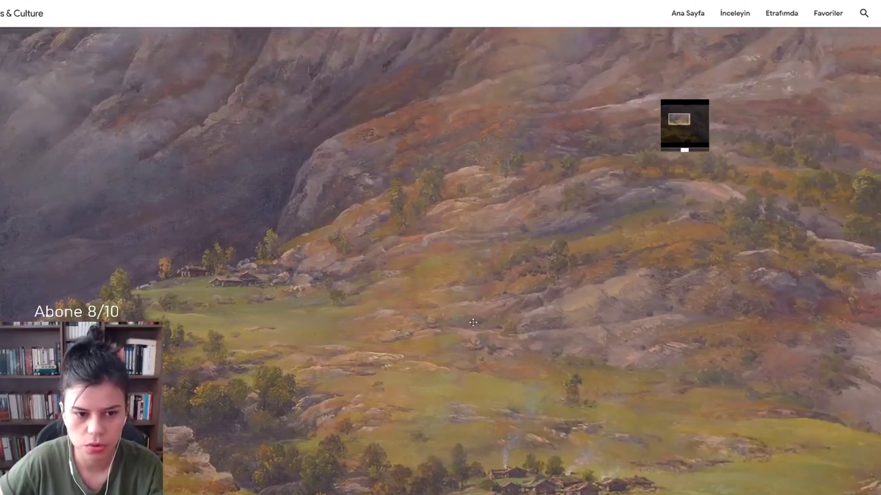
Zoom out to the mountain top and rainbow, then zoom in on the smoking village huts
left_click(681, 155)
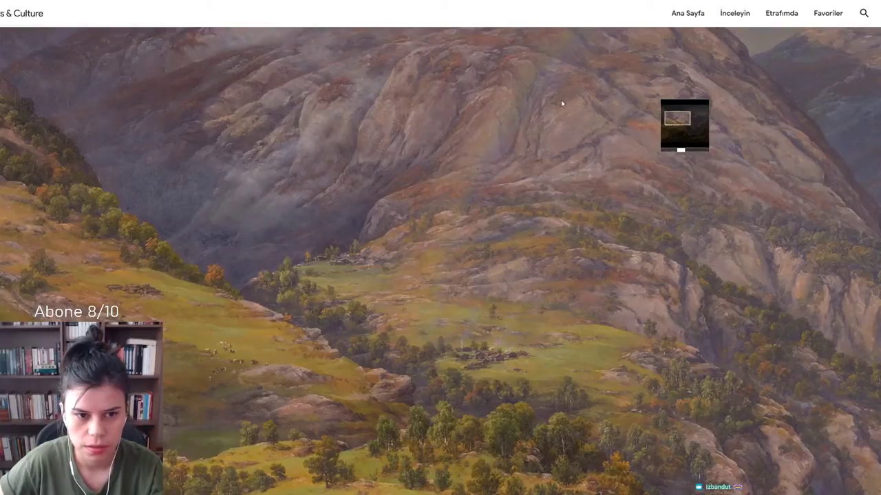
left_click_drag(560, 103, 499, 230)
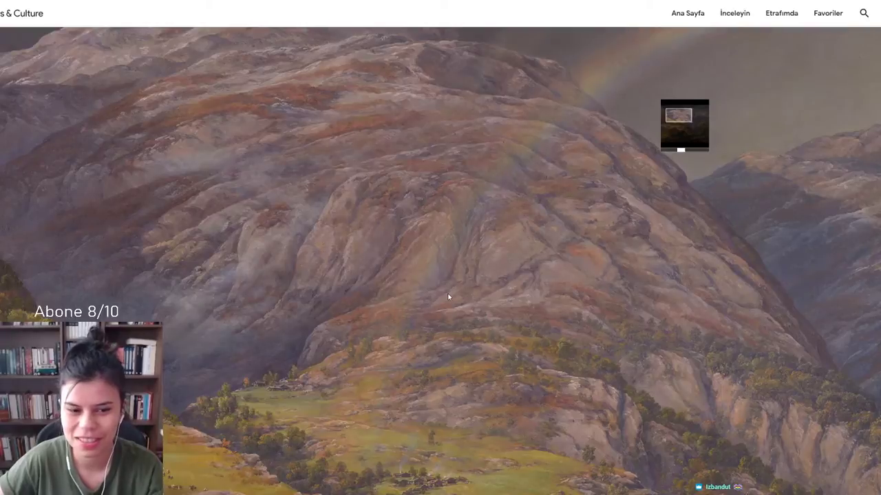
left_click_drag(458, 325, 496, 213)
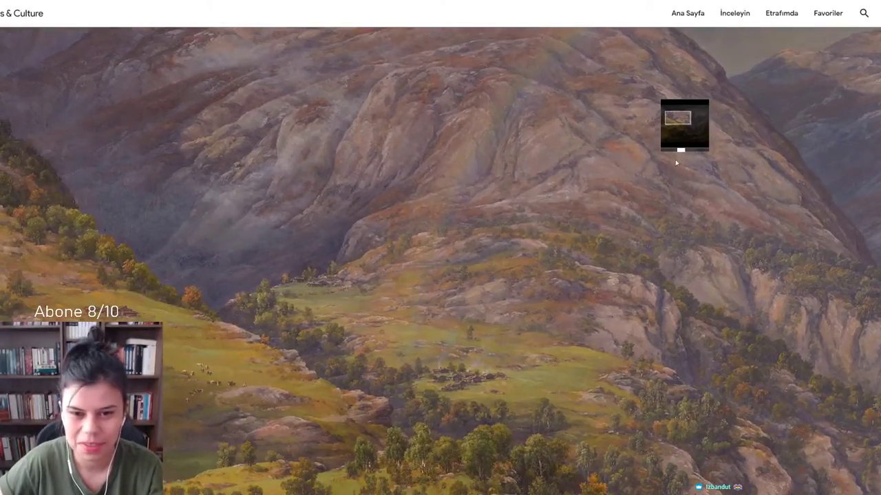
left_click_drag(680, 154, 686, 158)
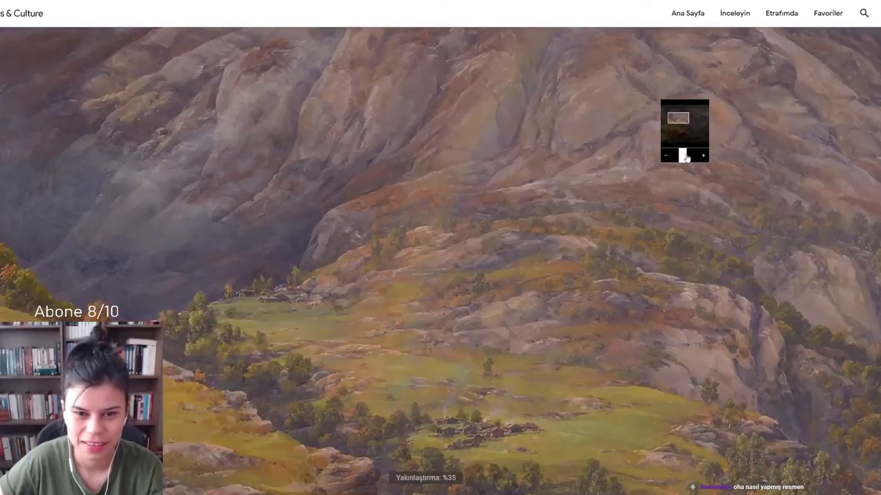
left_click_drag(295, 302, 413, 301)
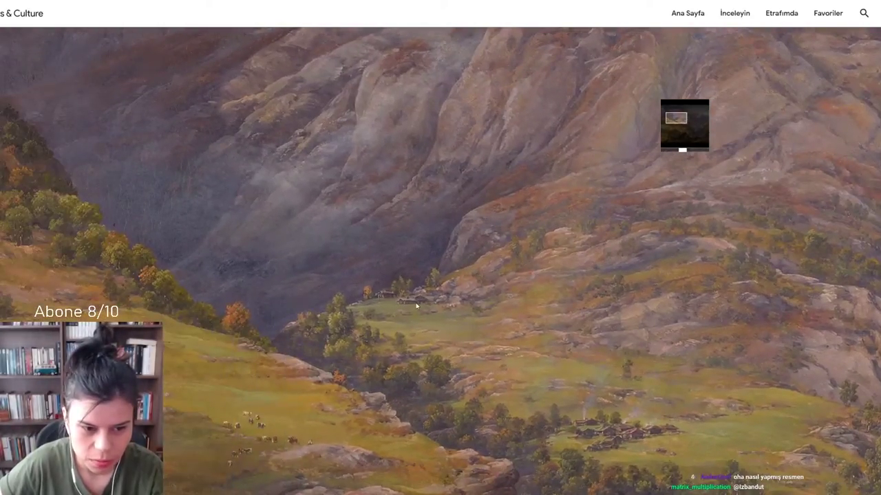
left_click_drag(416, 306, 364, 193)
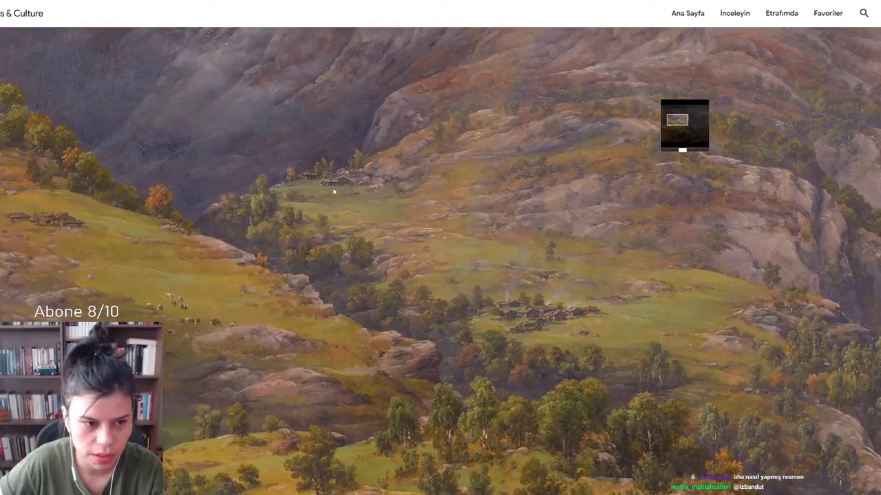
Zoom and pan around the village and wooded lower hillside of the View from Stalheim painting
scroll(334, 192, "up", 3)
scroll(561, 292, "down", 3)
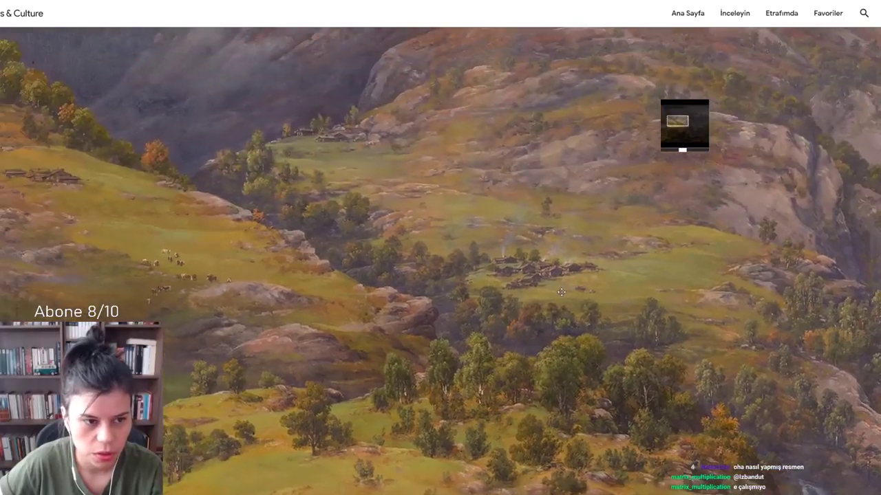
scroll(531, 276, "up", 5)
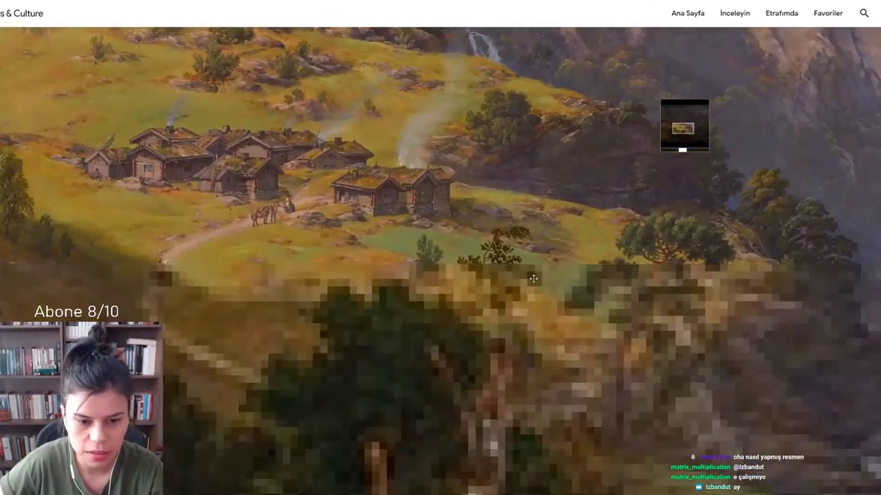
scroll(459, 193, "down", 2)
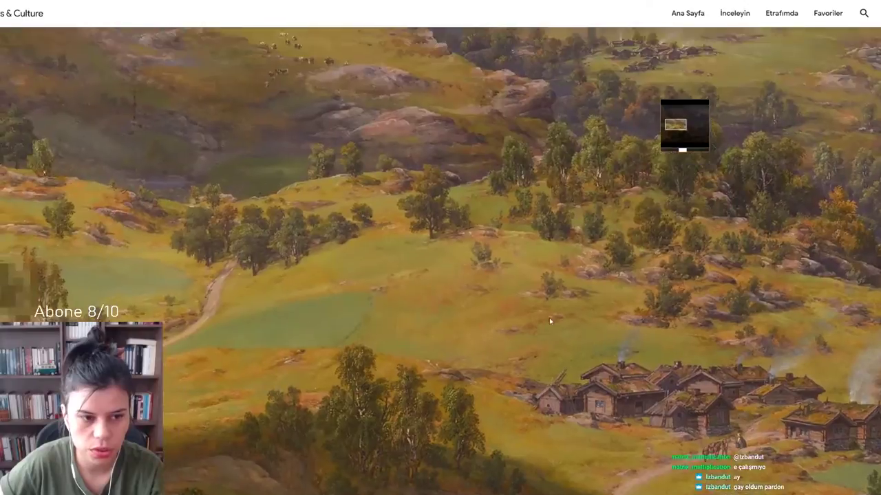
left_click_drag(459, 193, 470, 281)
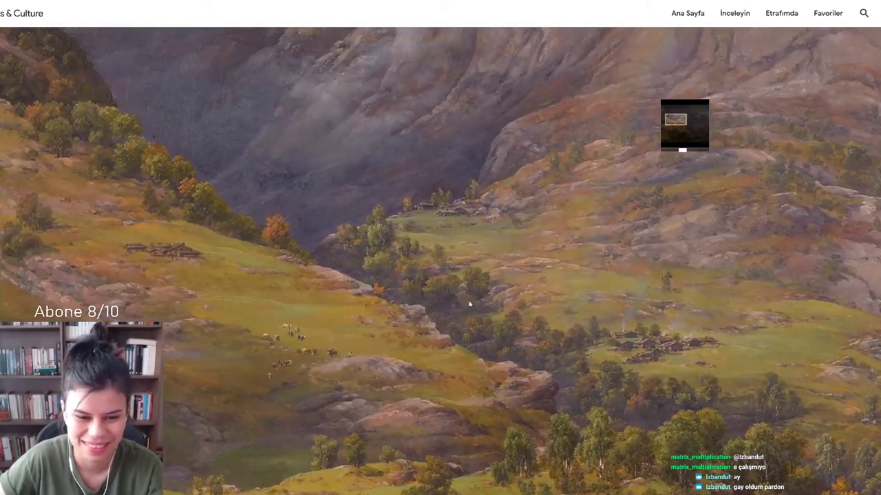
key("Down")
key("Right")
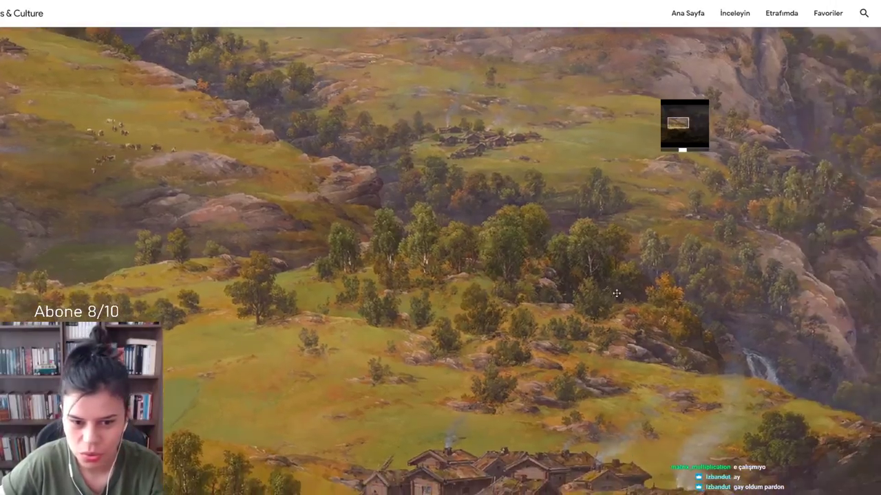
left_click_drag(683, 309, 570, 276)
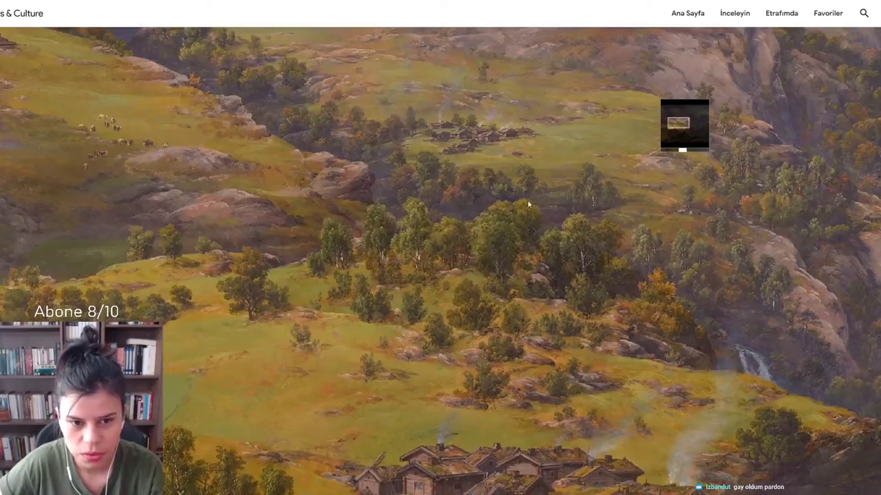
left_click_drag(509, 130, 598, 278)
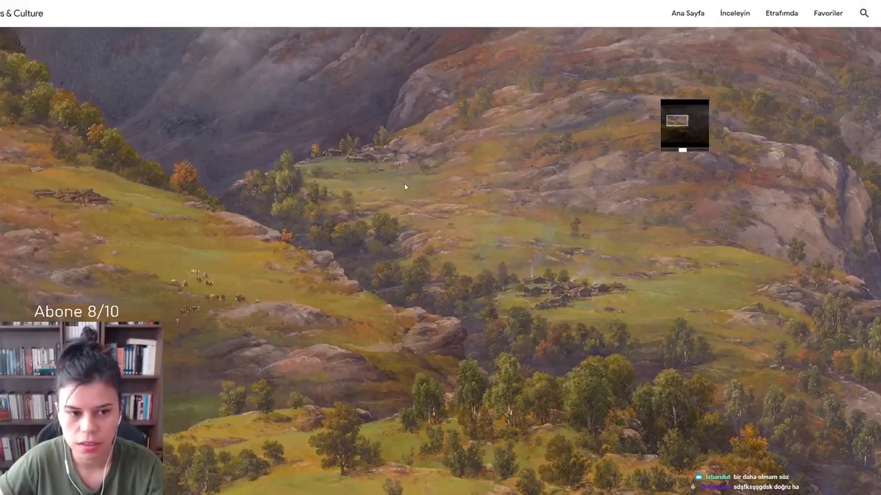
Pan over the cows, cabins and upper ravine, then zoom back out to the whole painting
left_click_drag(397, 183, 447, 165)
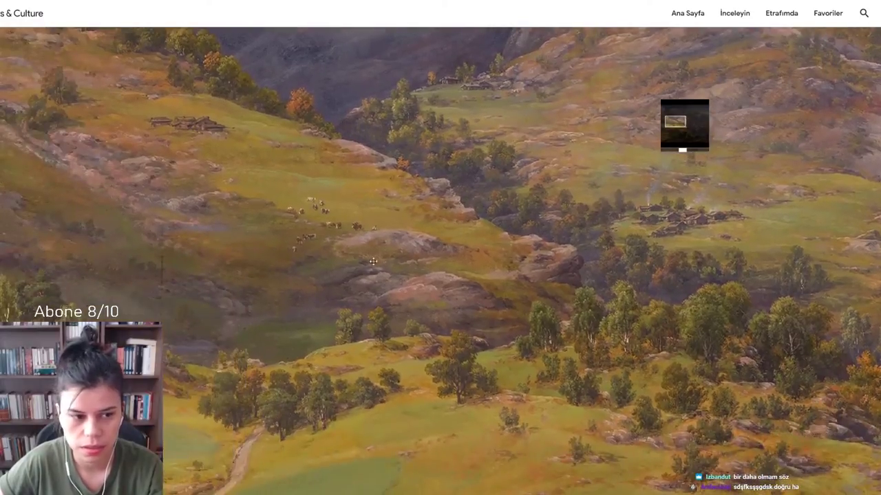
mouse_move(303, 310)
left_mouse_down()
mouse_move(533, 337)
mouse_move(664, 465)
left_mouse_up()
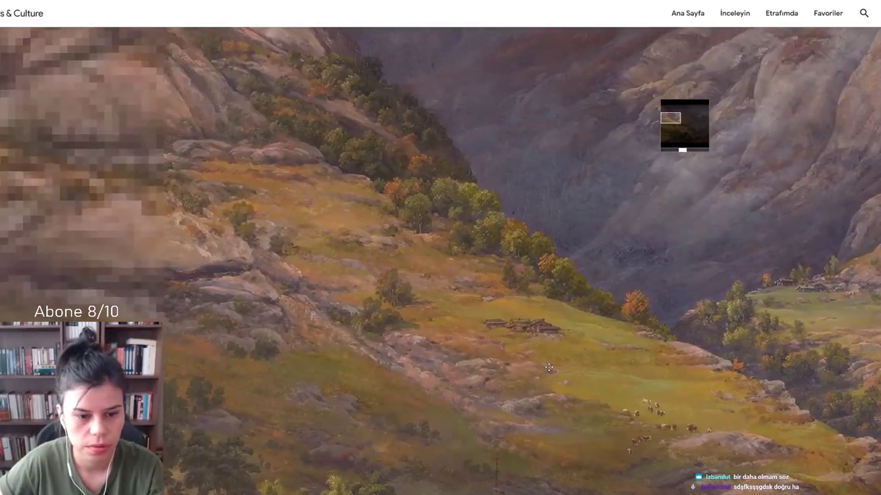
mouse_move(523, 371)
left_mouse_down()
mouse_move(568, 413)
mouse_move(320, 397)
left_mouse_up()
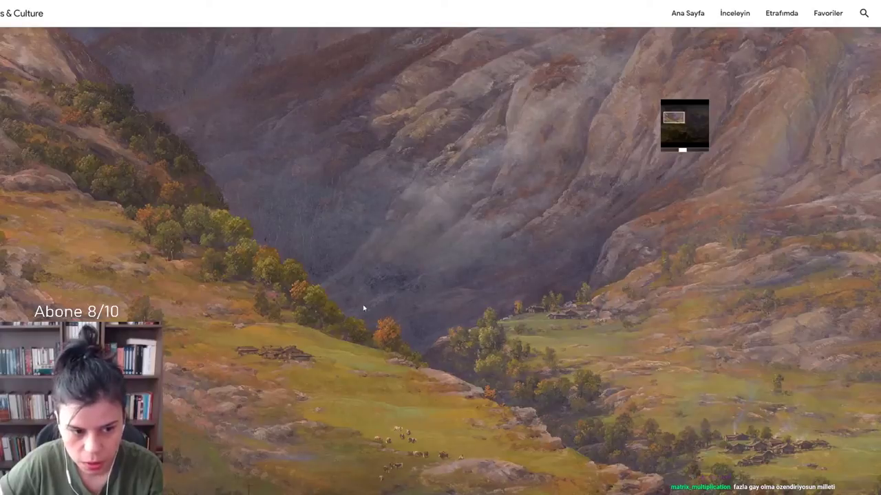
scroll(326, 192, "up", 2)
mouse_move(417, 287)
left_mouse_down()
mouse_move(670, 406)
mouse_move(479, 303)
mouse_move(442, 309)
left_mouse_up()
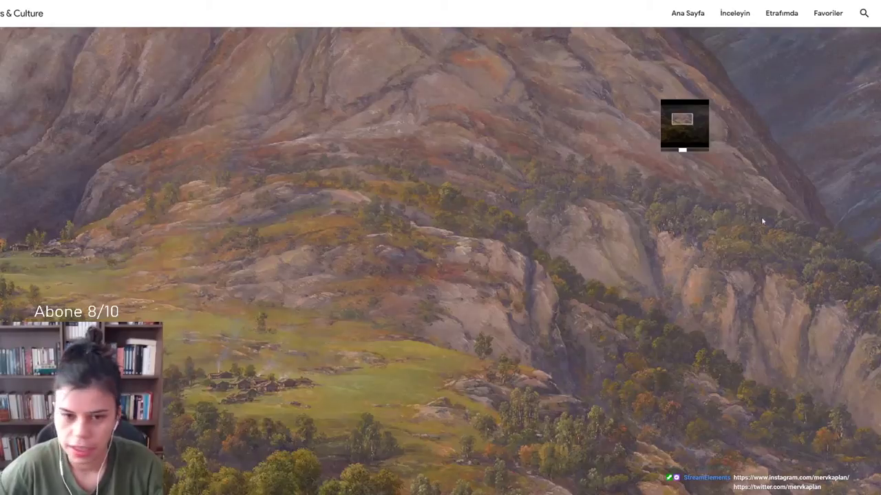
left_click_drag(682, 155, 676, 155)
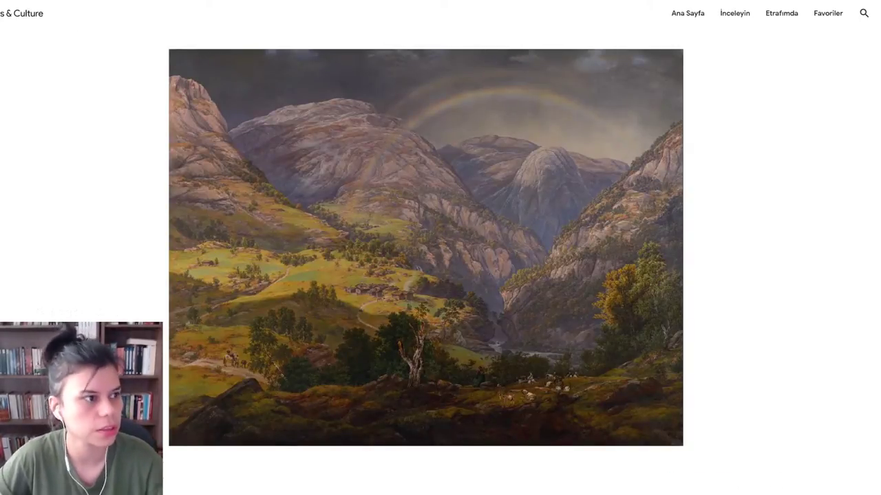
Open Dahl's 1821 'Eruption of the Volcano Vesuvius' from the 'Bu sanatçıyı keşfedin' works grid
scroll(440, 248, "down", 10)
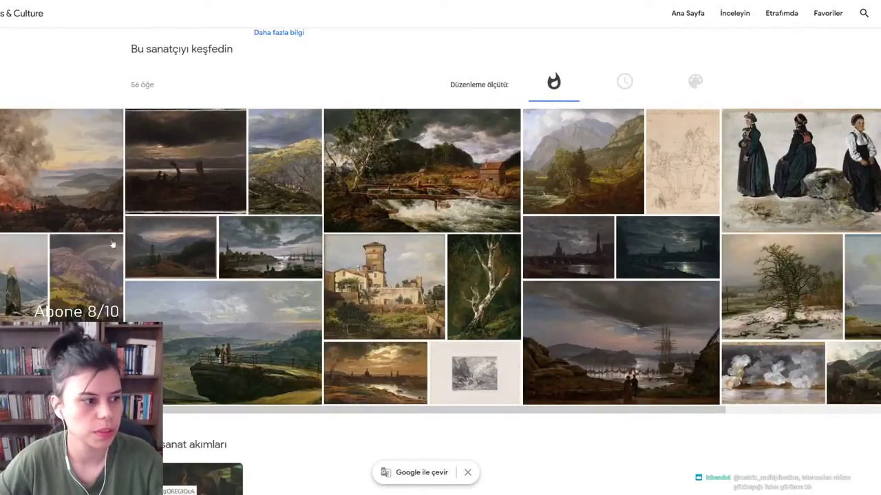
left_click(65, 162)
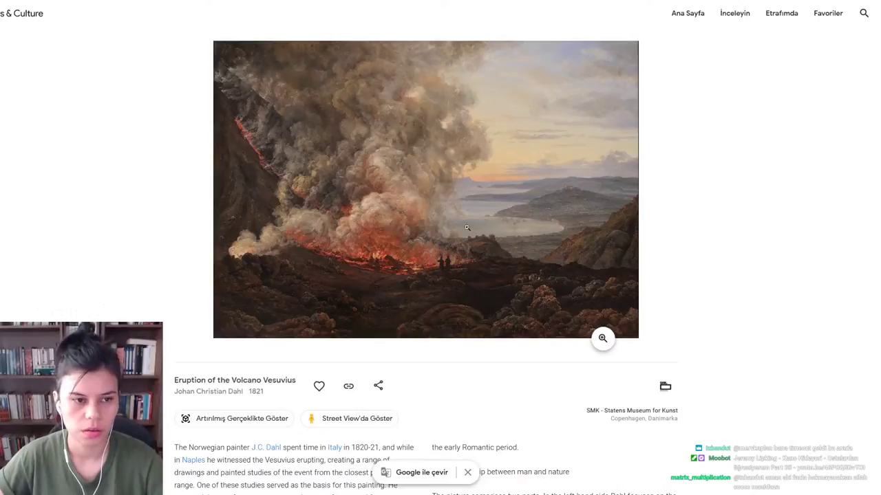
Enlarge the Vesuvius eruption painting, zoom in and pan across the smoke toward the bay
left_click(423, 173)
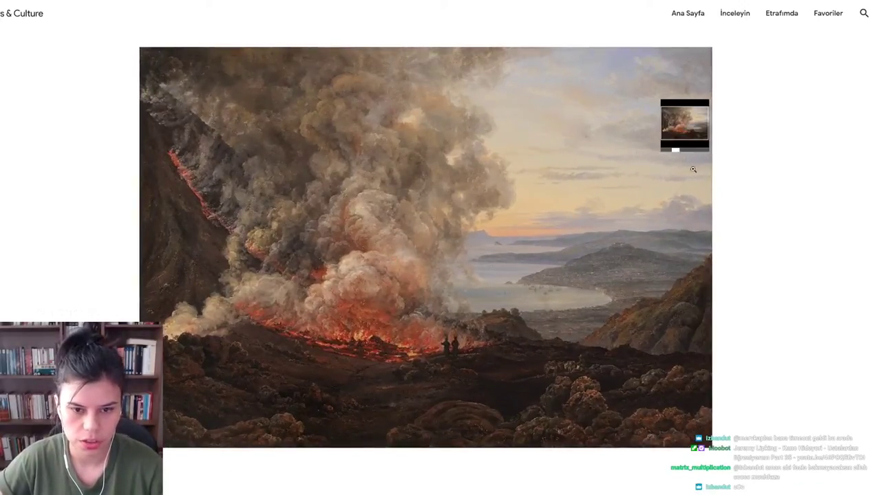
scroll(678, 154, "up", 3)
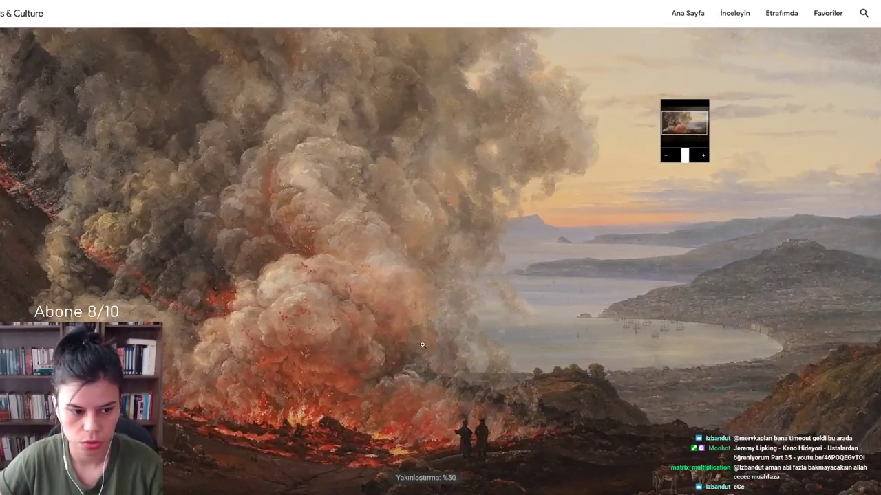
left_click_drag(431, 345, 450, 224)
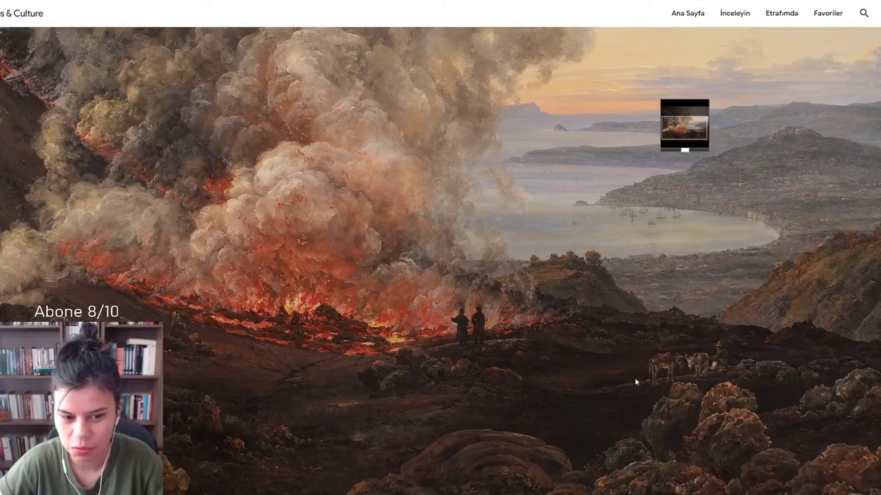
Open Dahl's 1839 'Larvik by Moonlight' from the grid and enlarge it in the full-size viewer
type("ksdjglşkdsg")
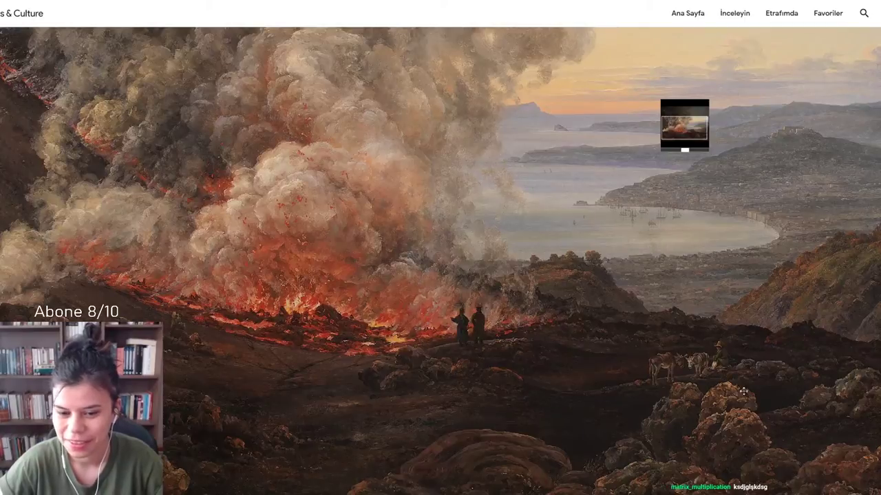
scroll(449, 312, "down", 10)
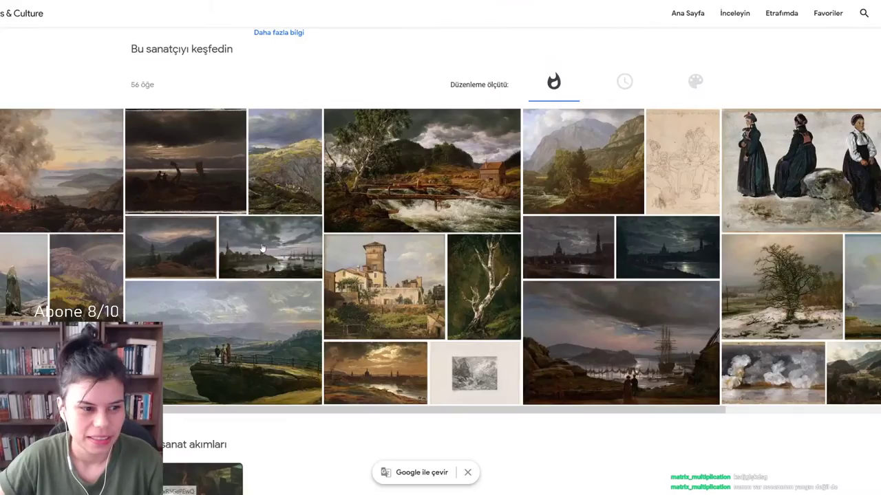
left_click(261, 246)
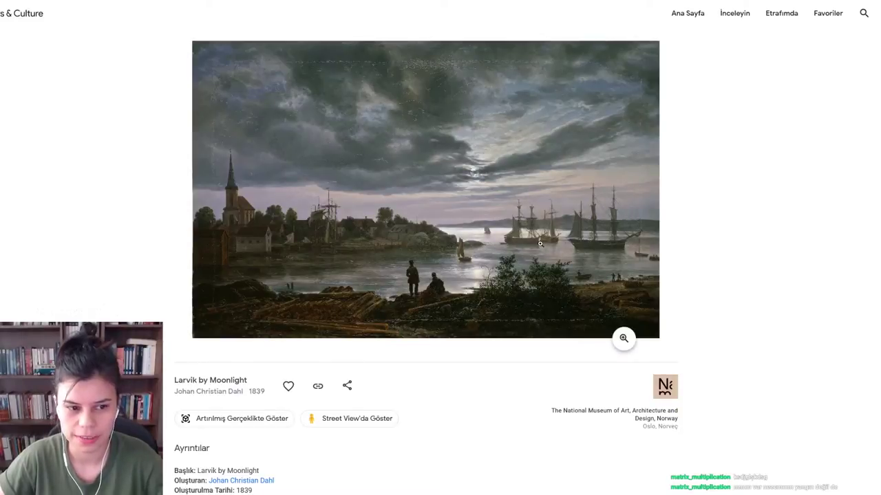
left_click(563, 201)
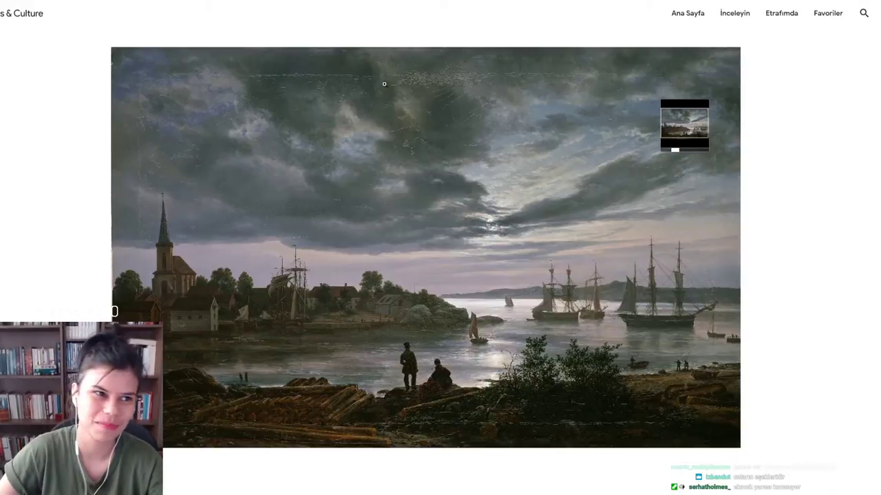
In ArtStation, open the Windmill study and scroll to compare it with Ruisdael's original
key("ctrl+Tab")
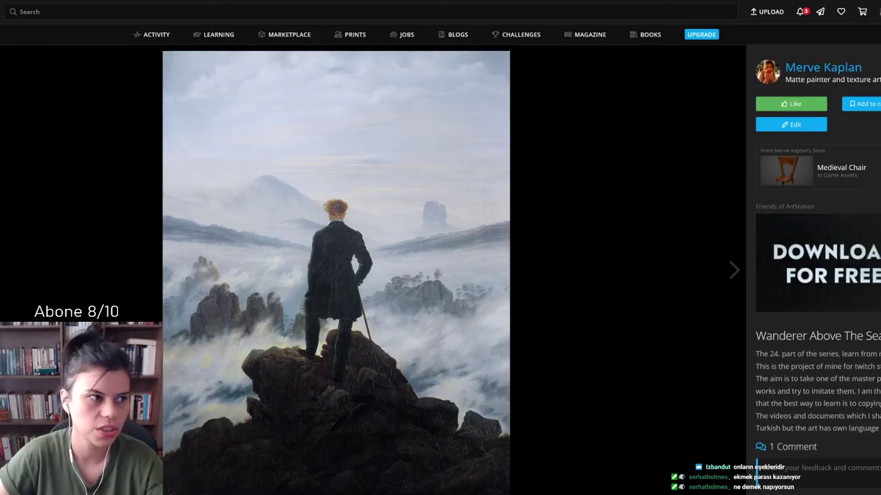
key("Escape")
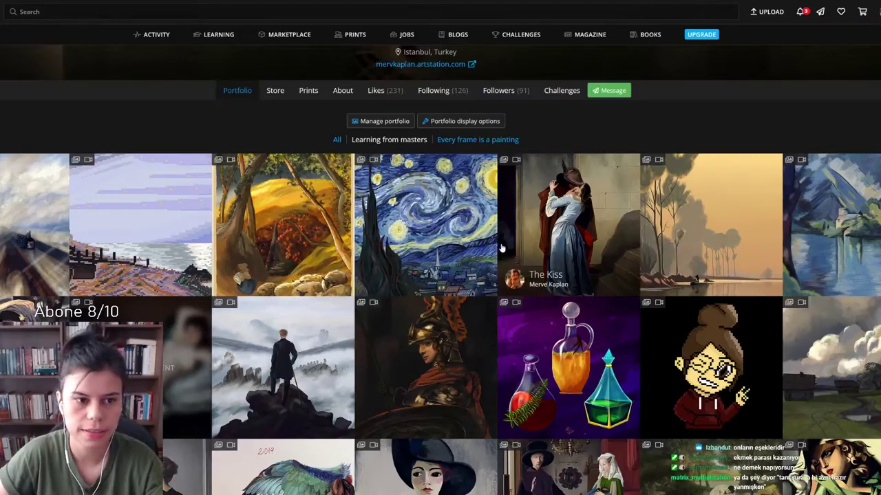
scroll(544, 260, "down", 5)
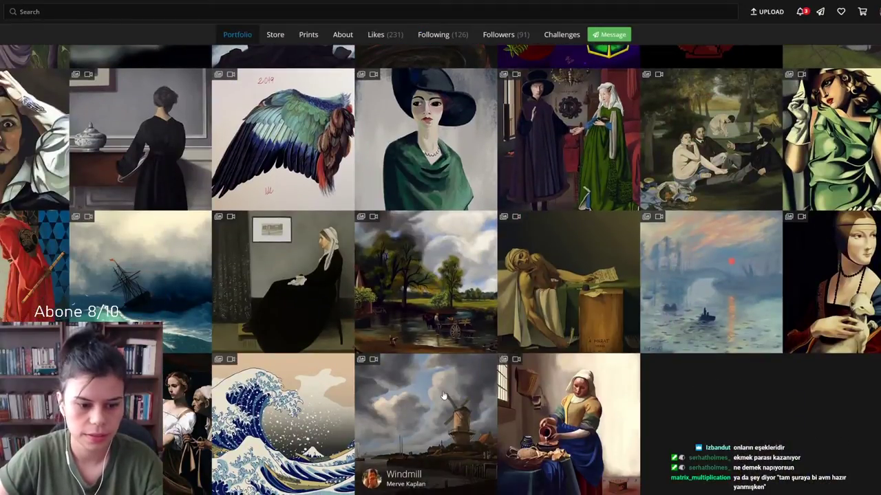
left_click(440, 388)
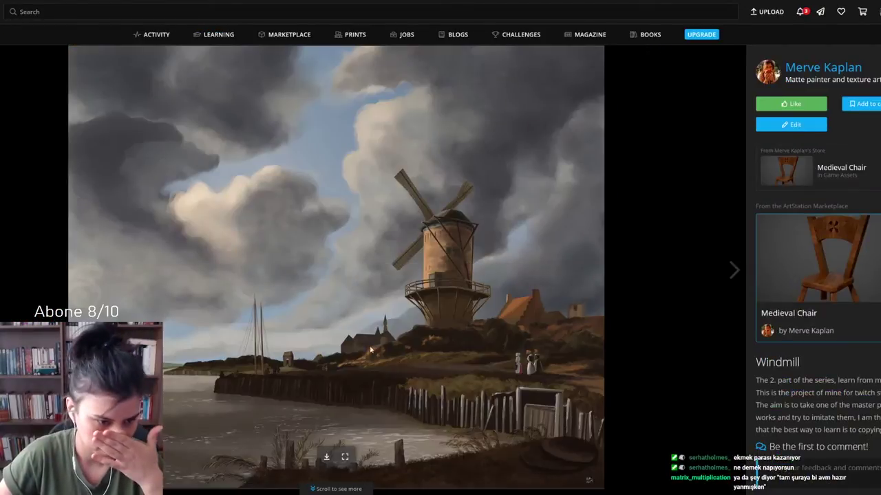
scroll(468, 358, "down", 5)
scroll(491, 338, "down", 4)
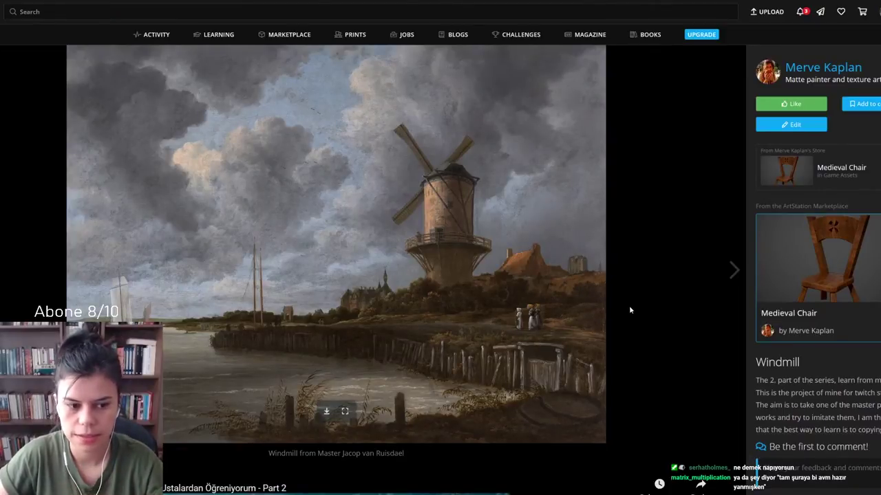
scroll(629, 311, "up", 1)
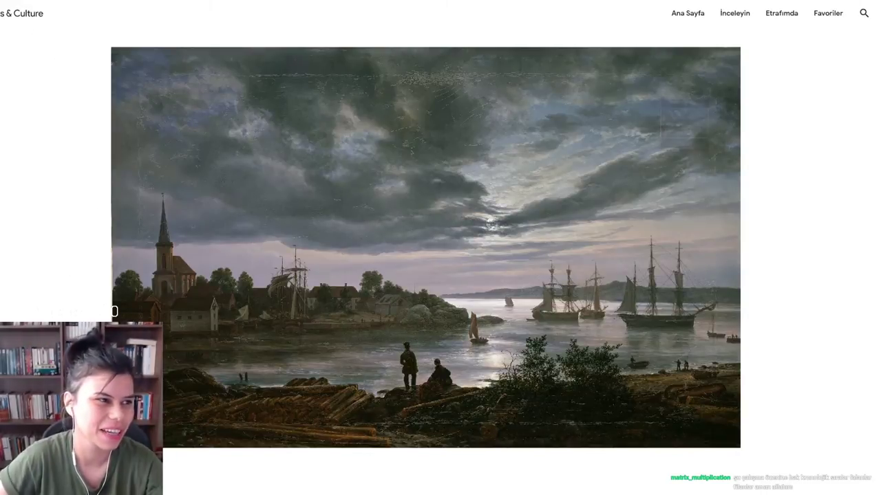
Close the Larvik by Moonlight enlargement and pick Eruption of the Volcano Vesuvius from Dahl's gallery
key("Escape")
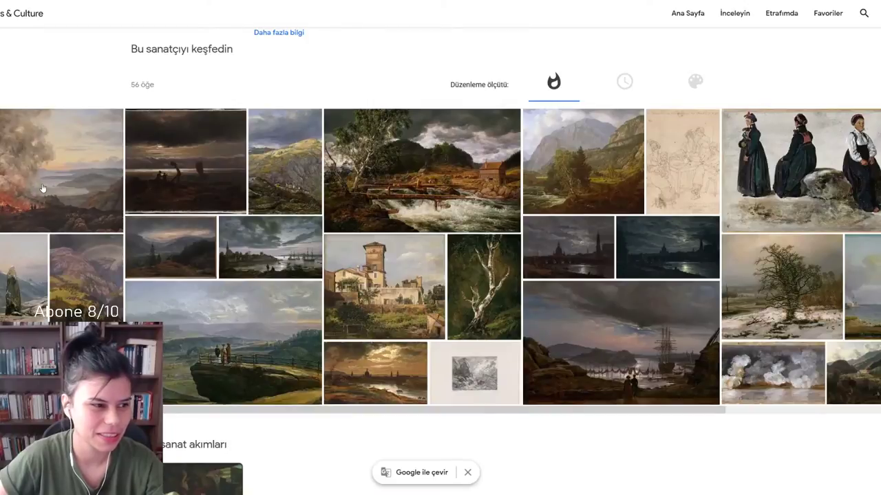
left_click(41, 187)
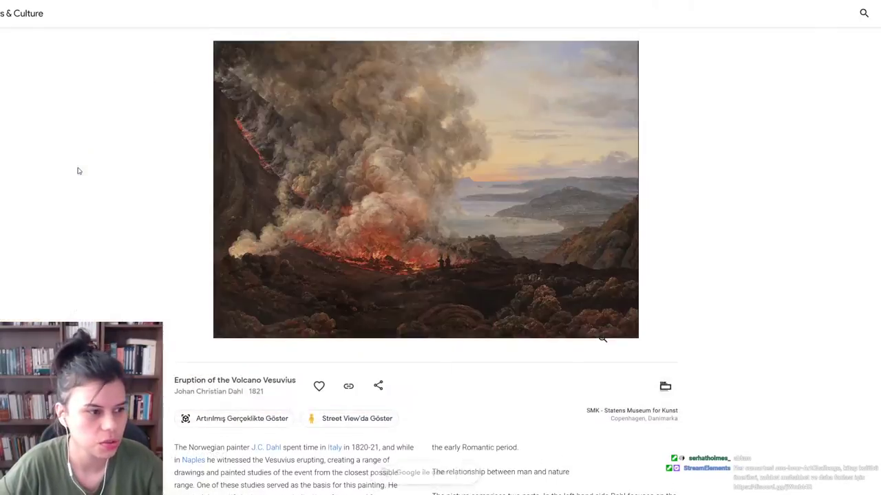
Page through Dahl's works: Vesuvius, Stugunøset at Filefjell, View from Bastei, Larvik by Moonlight, Villa Malta
left_click(77, 170)
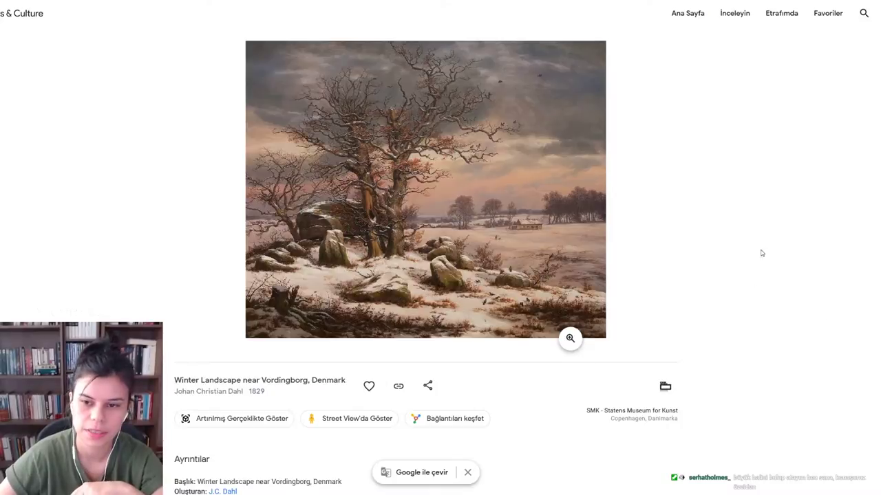
key("alt+Left")
key("alt+Left")
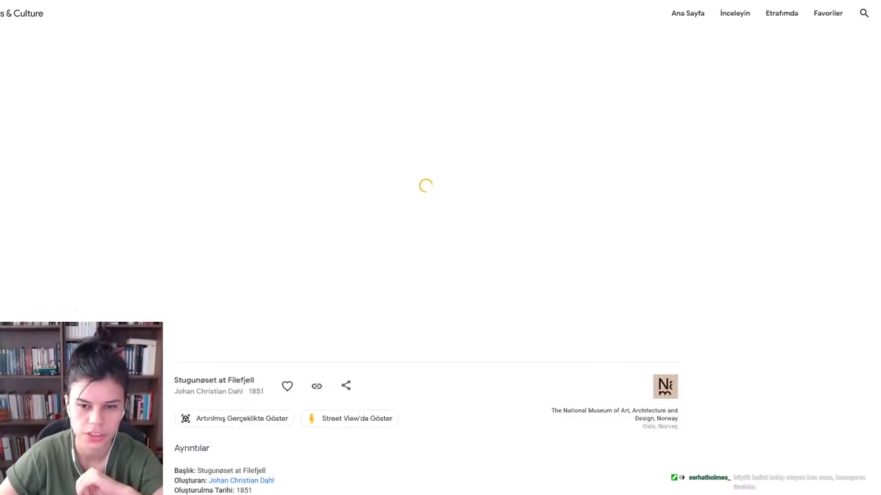
key("alt+Left")
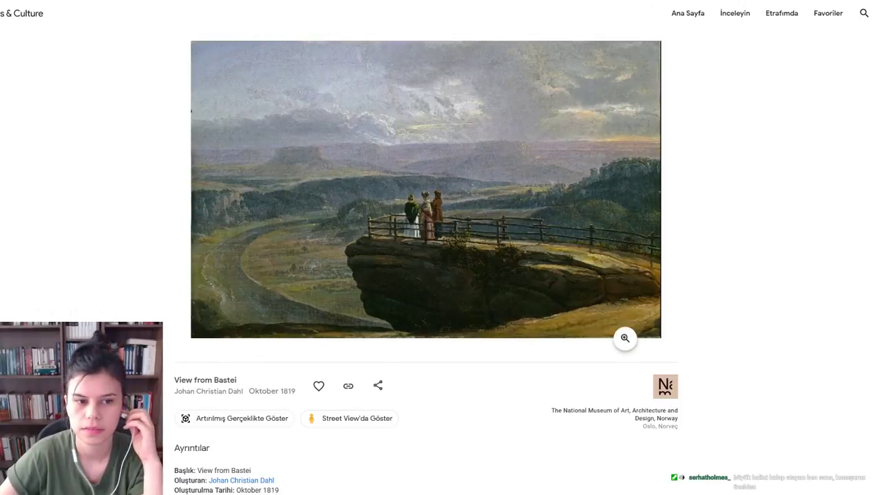
key("alt+Left")
key("alt+Left")
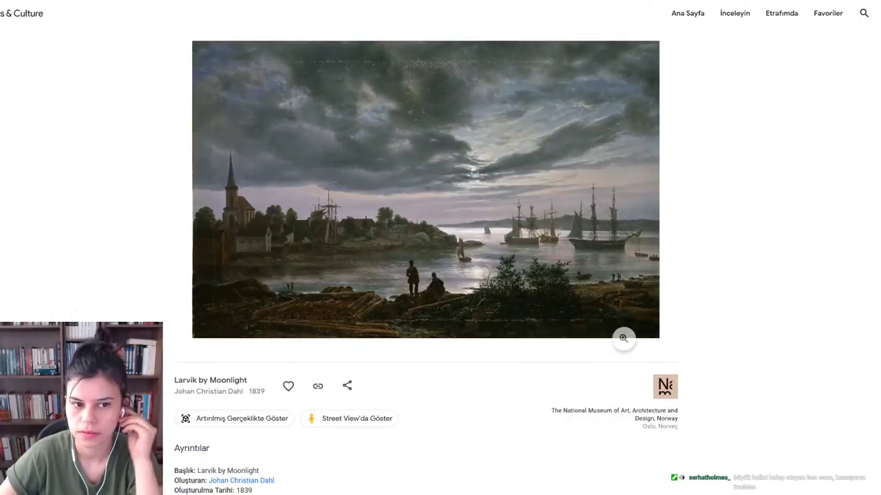
key("alt+Left")
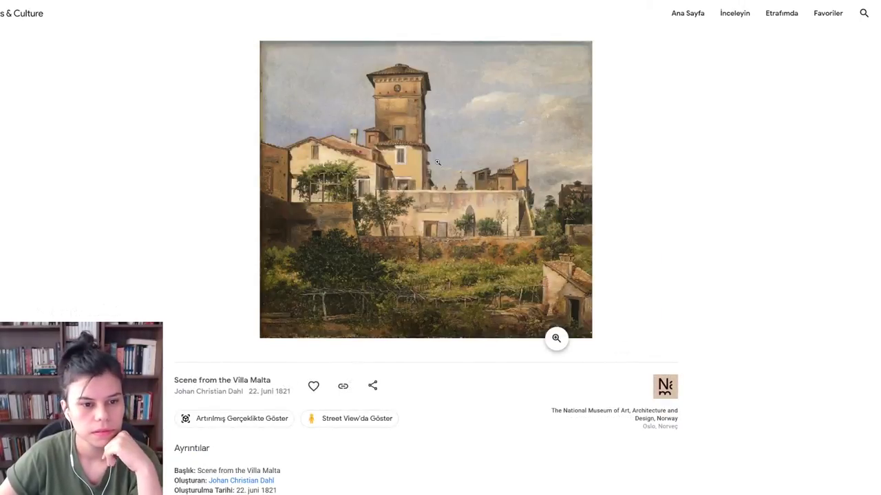
key("alt+Left")
key("alt+Left")
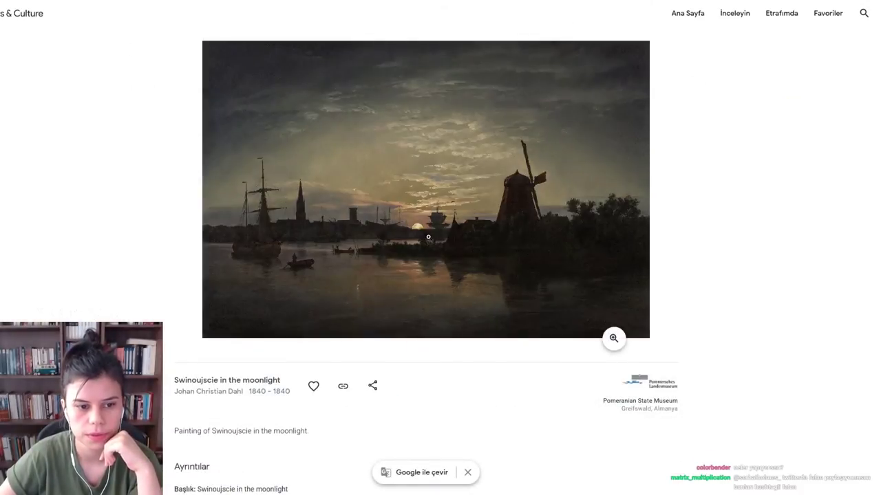
Enlarge Swinoujscie in the moonlight to 10% zoom, then return to Photoshop
left_click(428, 236)
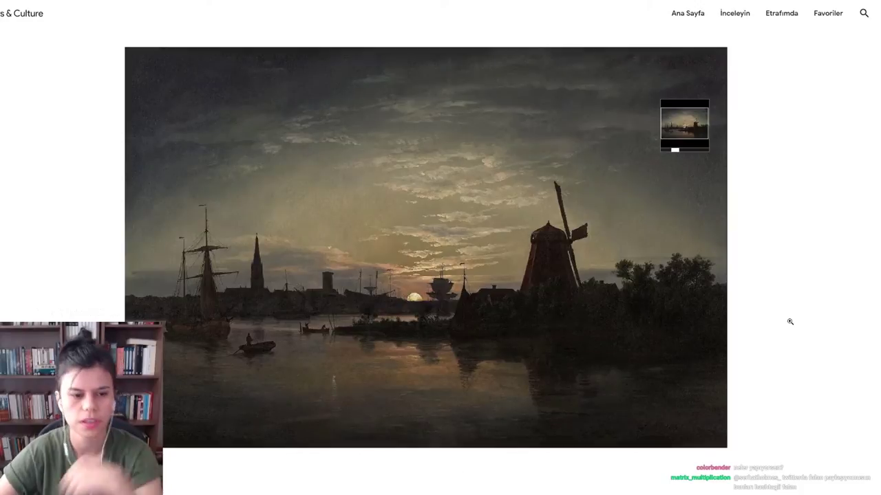
mouse_move(441, 276)
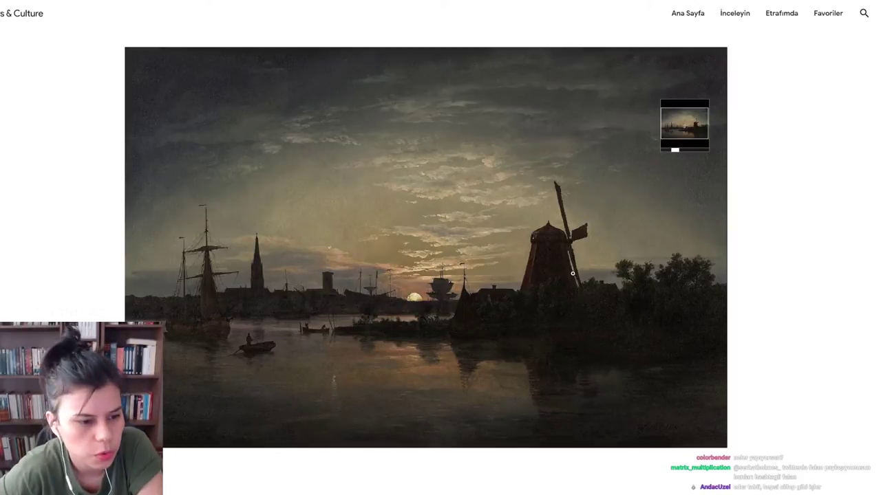
left_click(679, 155)
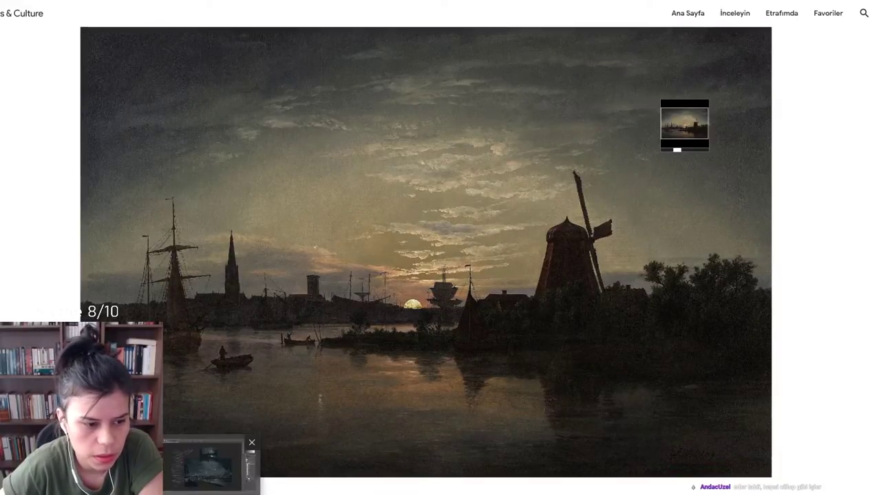
key("alt+Tab")
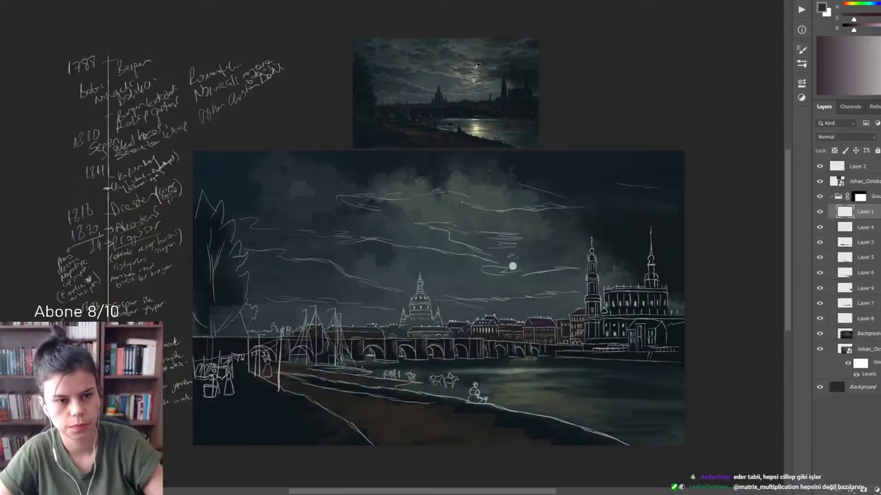
In Photoshop, zoom in on the Dresden reference and its left tree, zoom out, then switch to the browser
scroll(478, 64, "up", 3)
left_click_drag(502, 102, 535, 170)
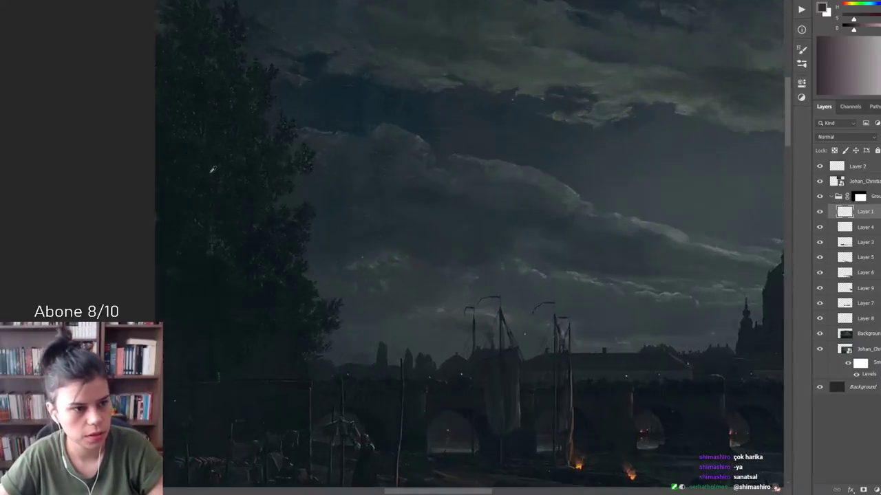
mouse_move(214, 159)
left_mouse_down()
mouse_move(329, 201)
mouse_move(275, 207)
left_mouse_up()
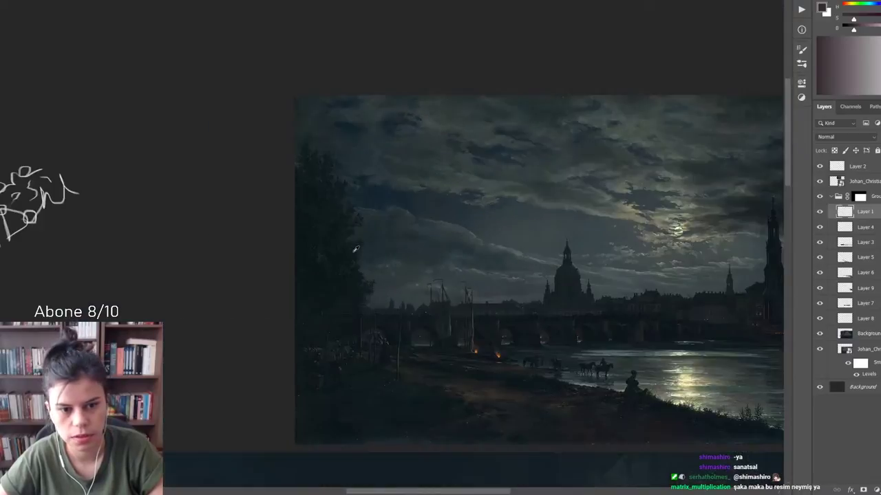
mouse_move(534, 255)
left_mouse_down()
mouse_move(433, 241)
mouse_move(429, 229)
left_mouse_up()
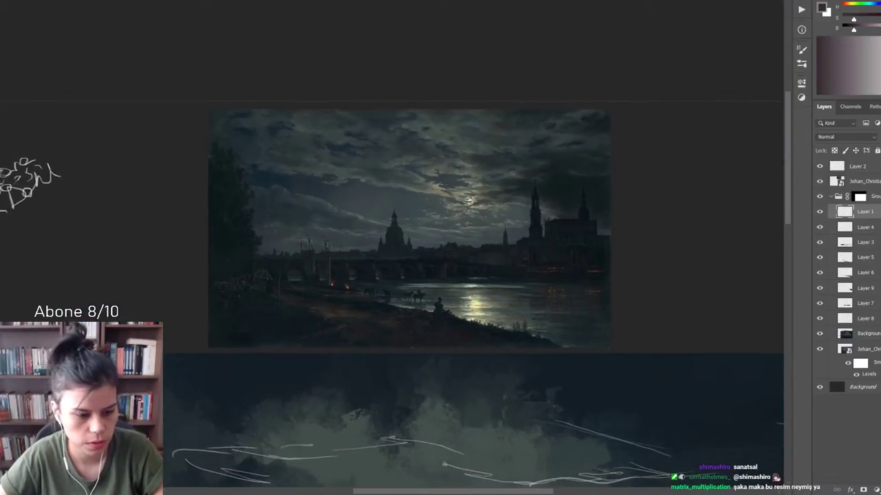
key("alt+Tab")
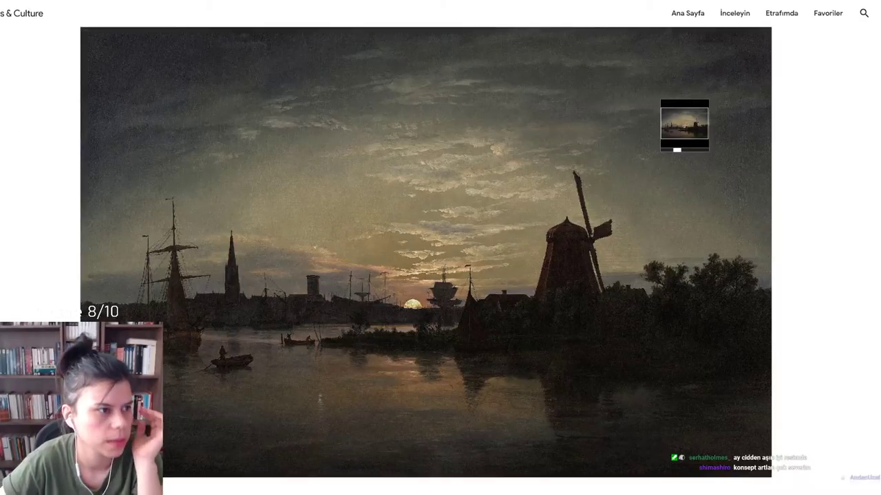
Open View of Dresden by Moonlight, inspect its bridge and boats at 80% zoom, then return to the gallery
scroll(365, 371, "down", 2)
scroll(392, 235, "down", 10)
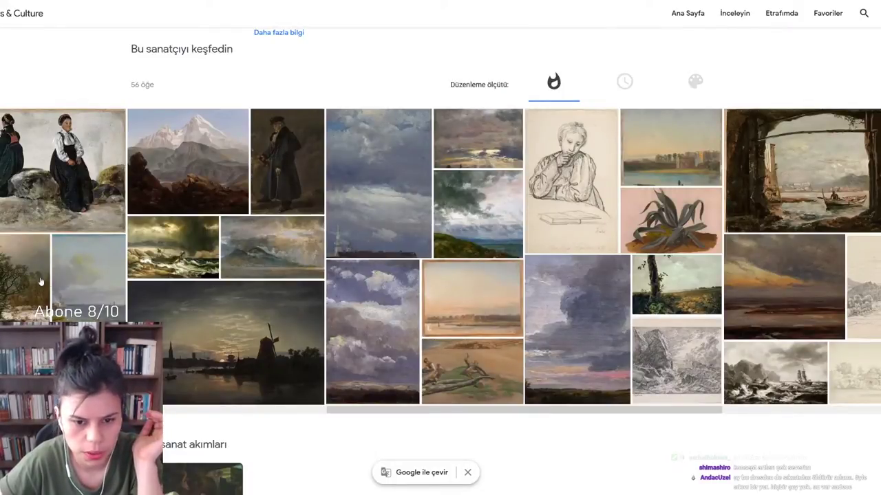
scroll(225, 303, "left", 5)
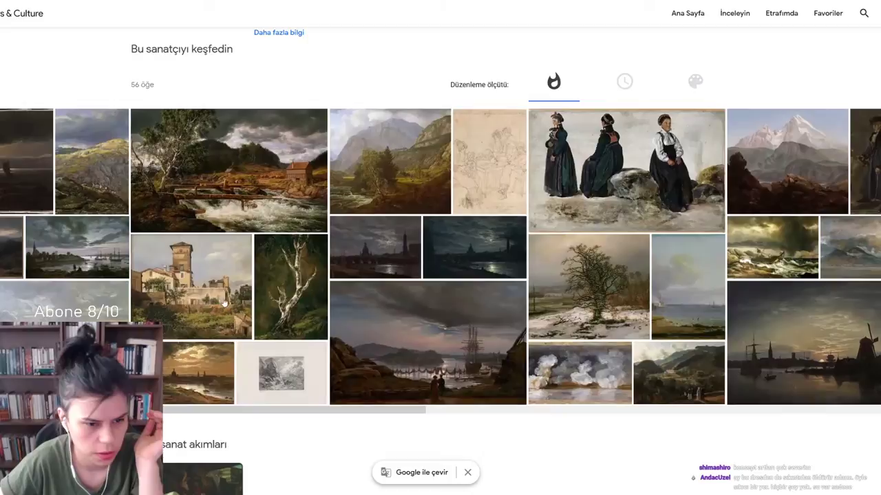
left_click(486, 259)
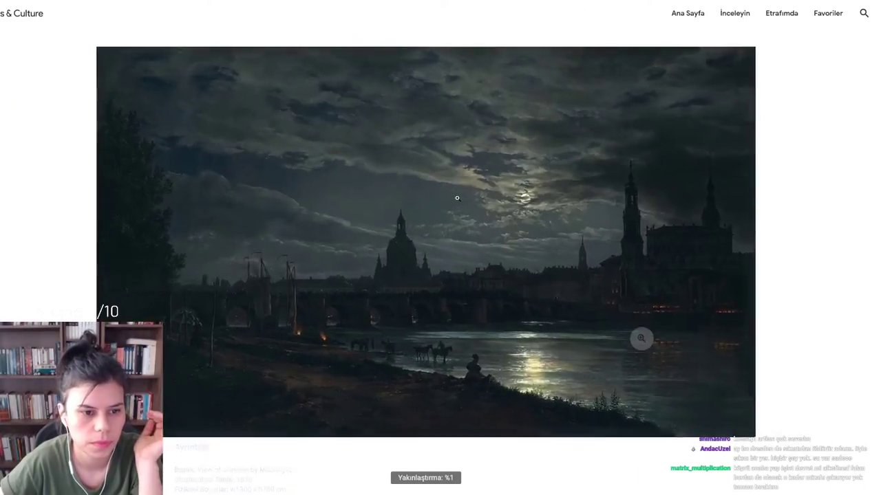
left_click(457, 199)
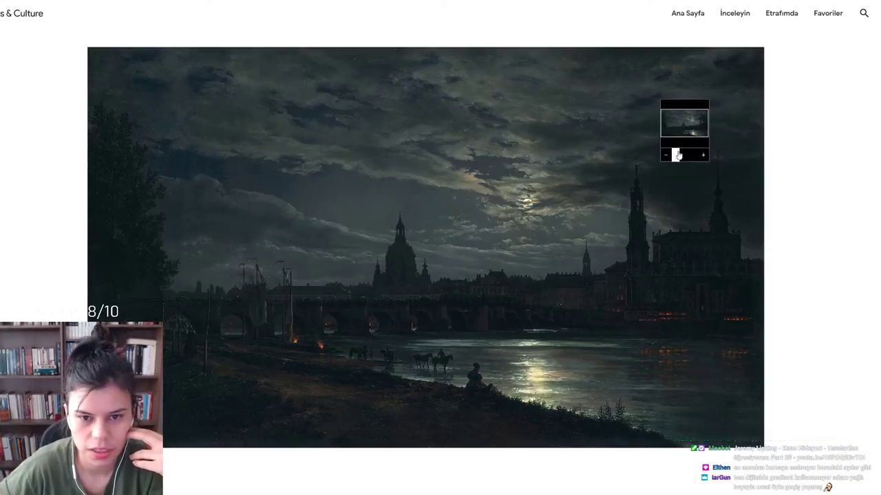
left_click_drag(675, 152, 690, 154)
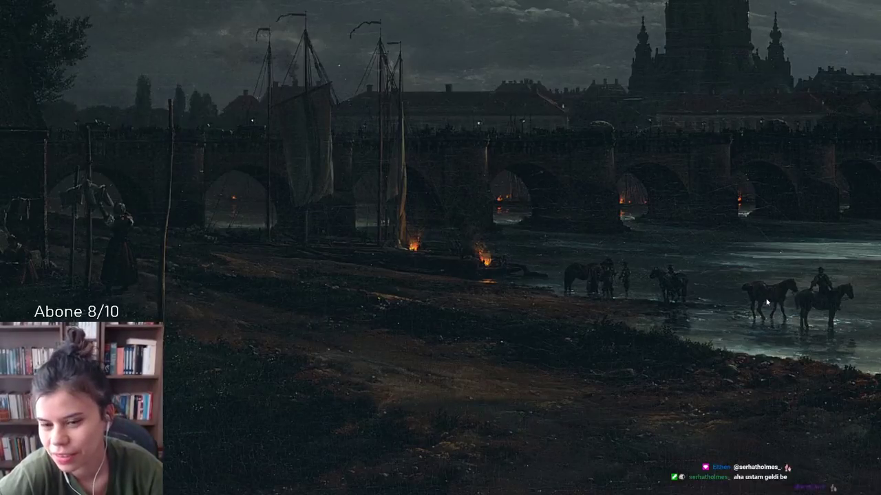
key("Escape")
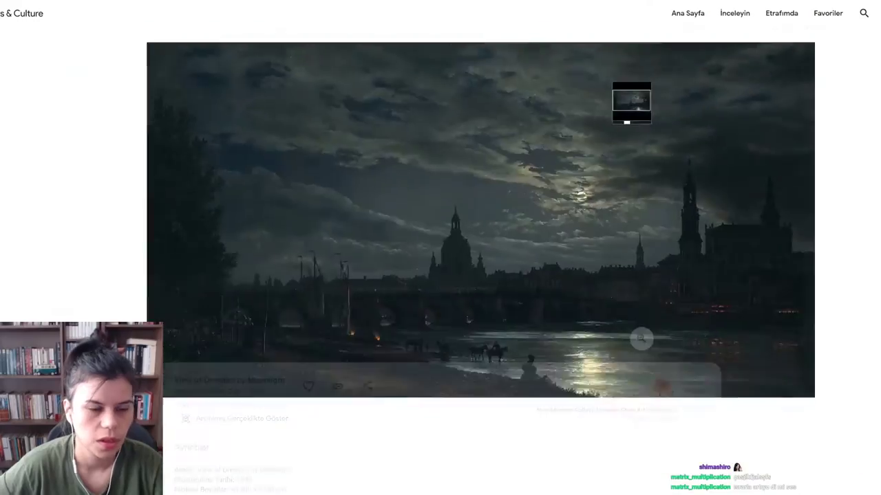
scroll(493, 268, "down", 10)
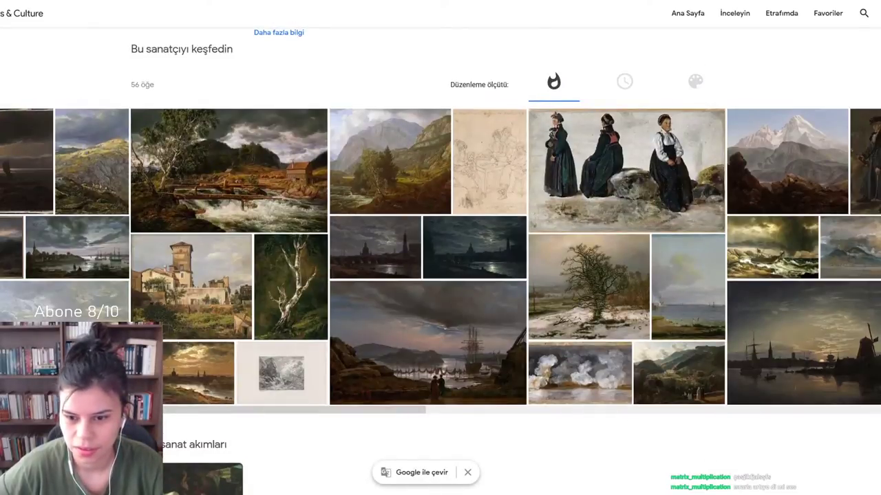
Enlarge Der Watzmann (1825), move on to View from a grotto near Posillipo, and scroll back to the gallery
scroll(268, 325, "right", 8)
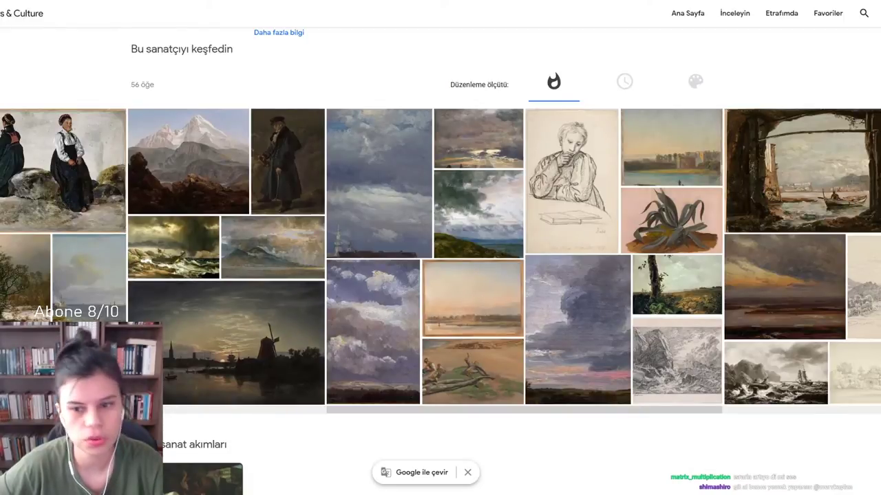
left_click(227, 344)
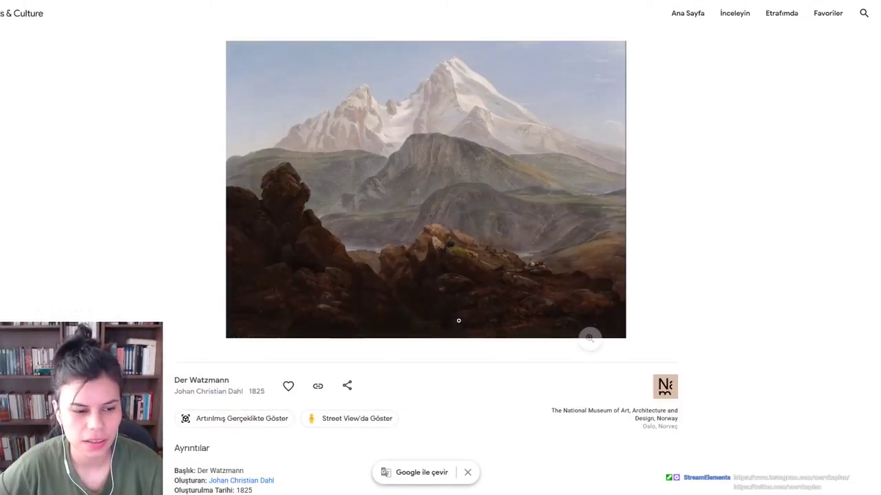
left_click(449, 201)
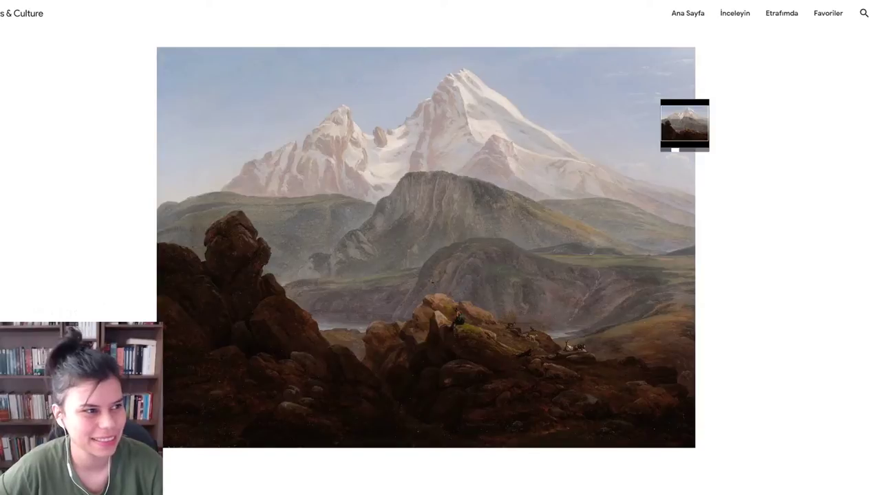
key("Escape")
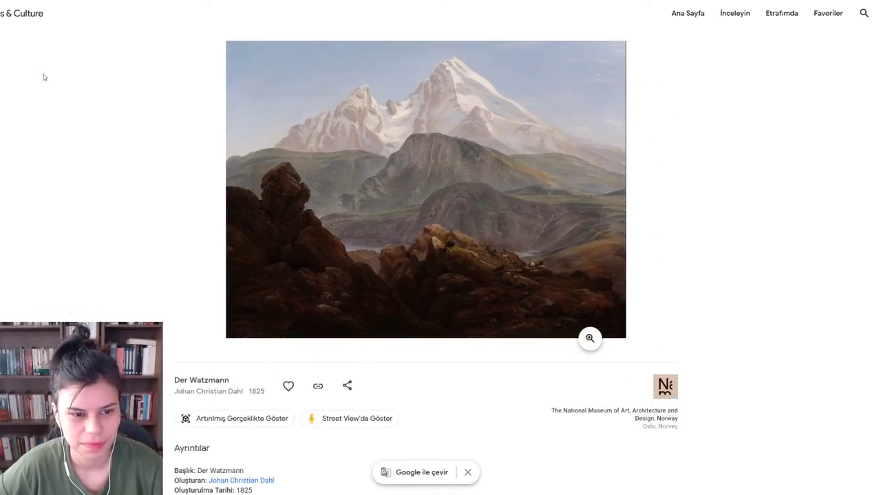
key("Right")
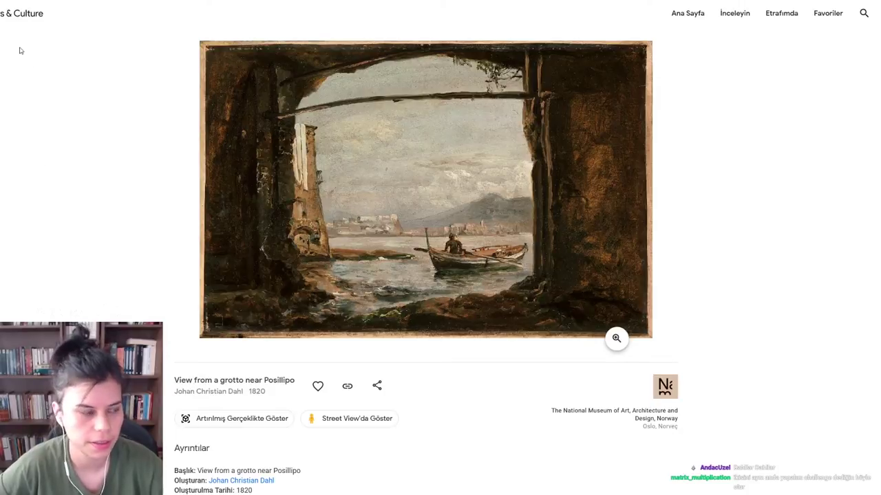
scroll(441, 227, "down", 10)
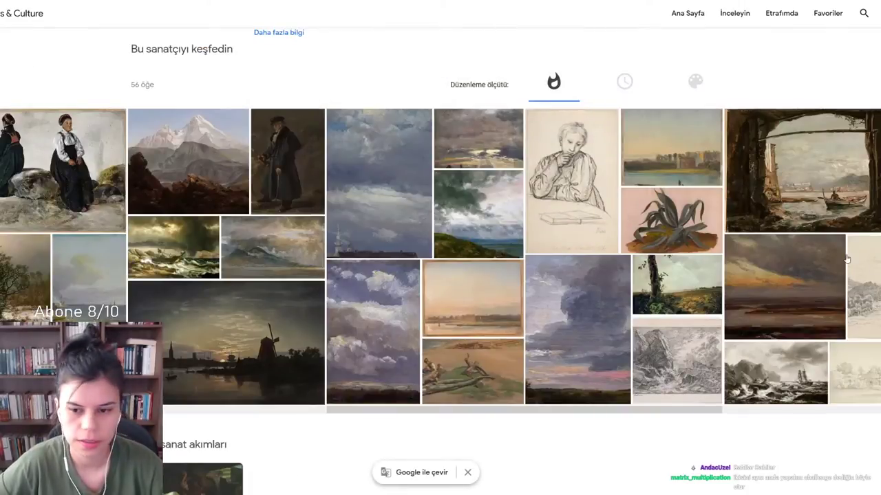
Zoom into the Frederiksborg Castle from the Northeast drawing, view 'View over the Elbe', then return to the 56-work gallery
scroll(413, 259, "right", 5)
left_click(413, 258)
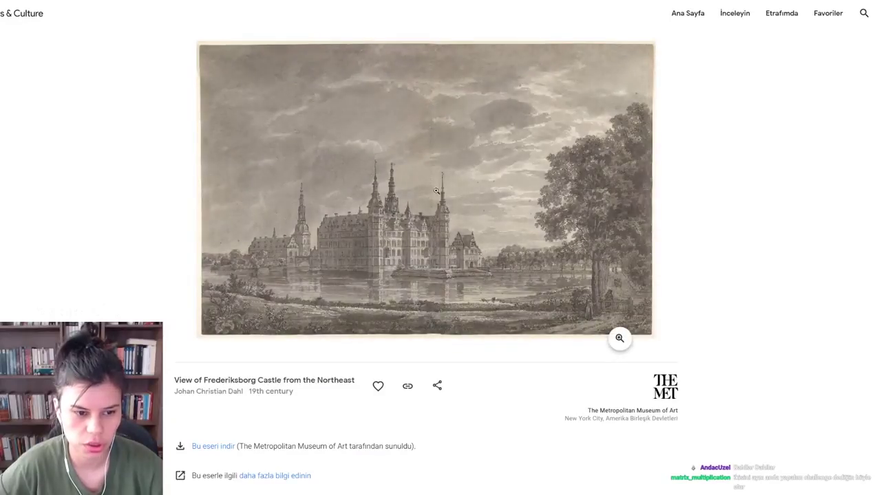
left_click(441, 217)
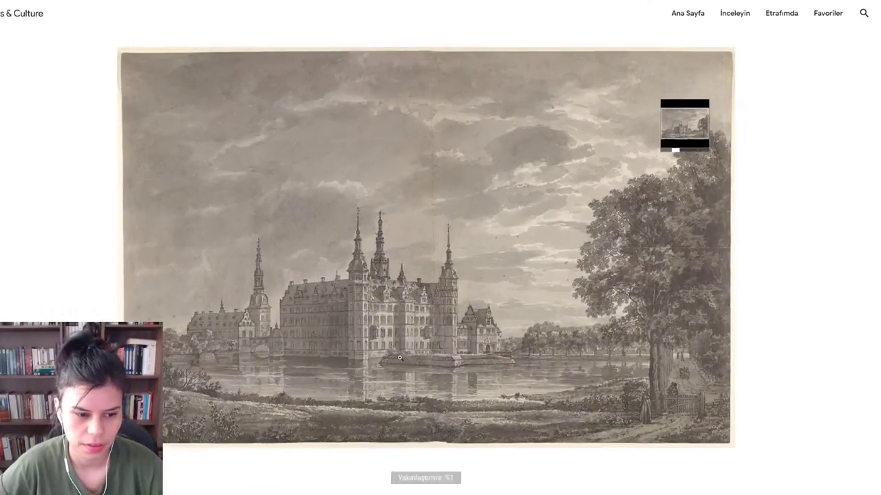
left_click_drag(677, 153, 690, 155)
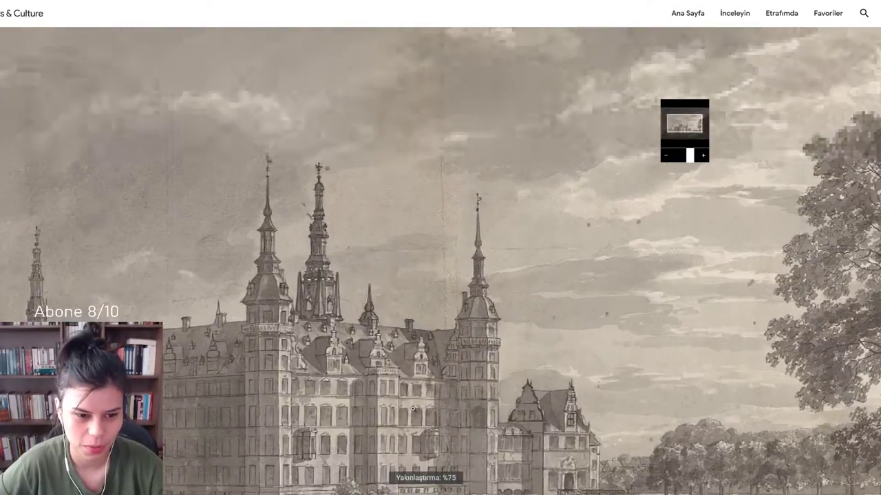
left_click_drag(413, 408, 417, 224)
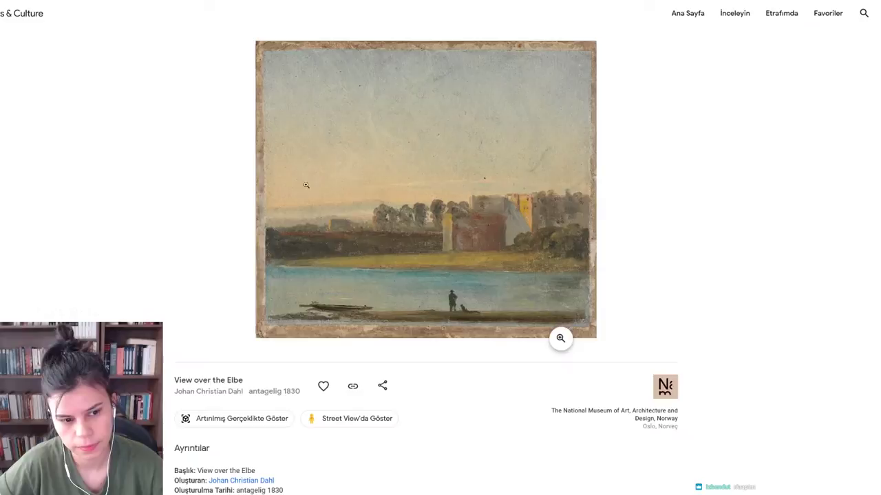
left_click(413, 224)
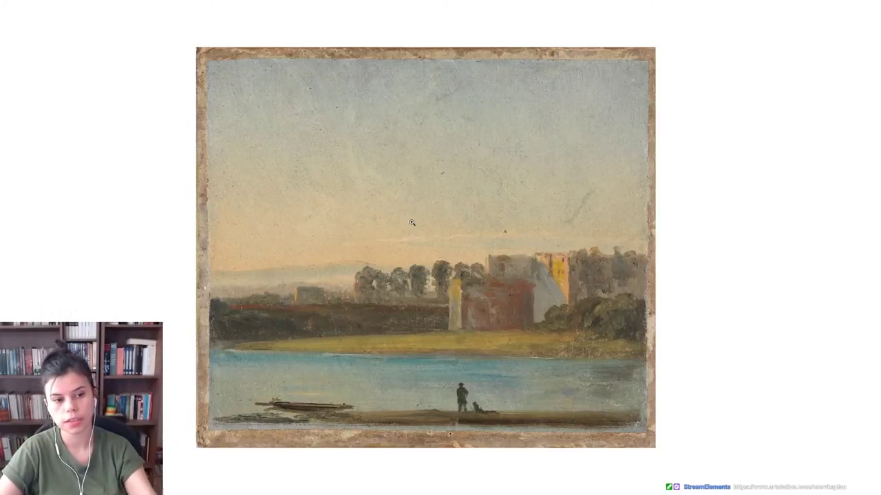
mouse_move(414, 223)
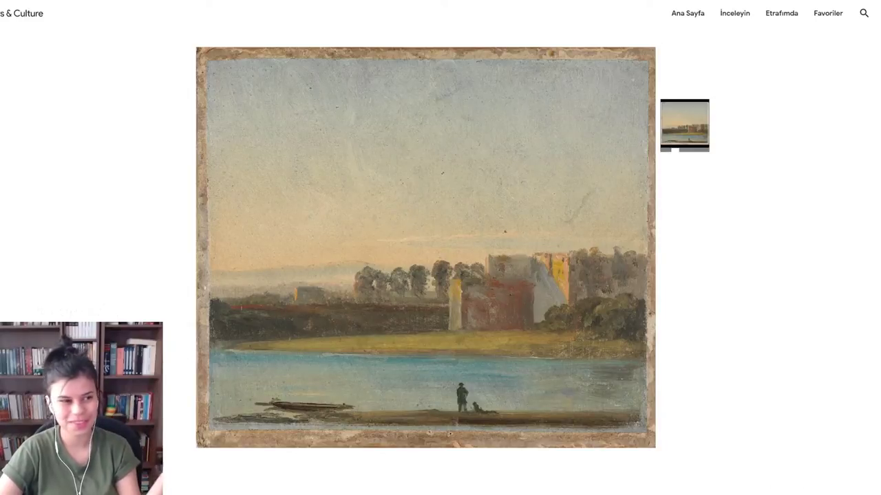
scroll(79, 158, "down", 3)
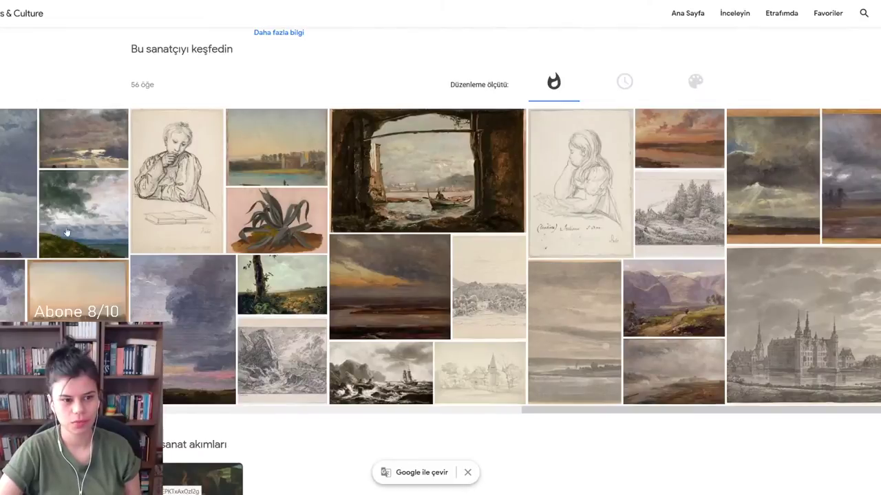
left_click(187, 311)
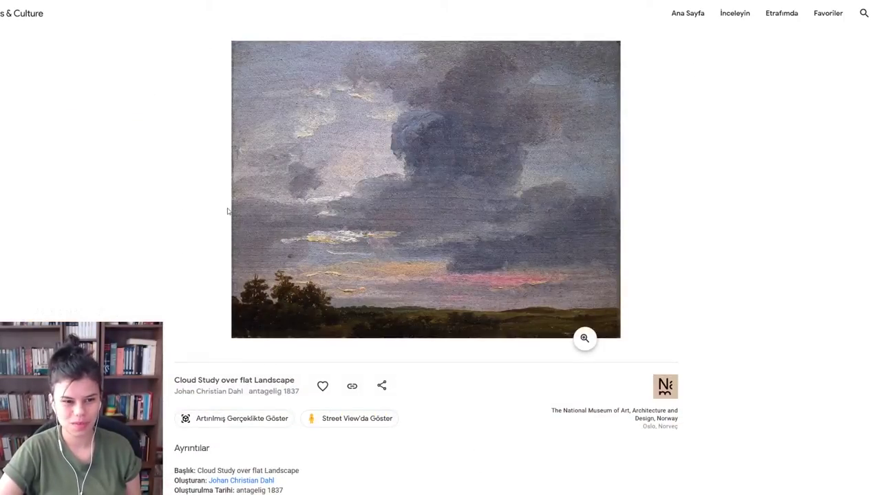
left_click(504, 264)
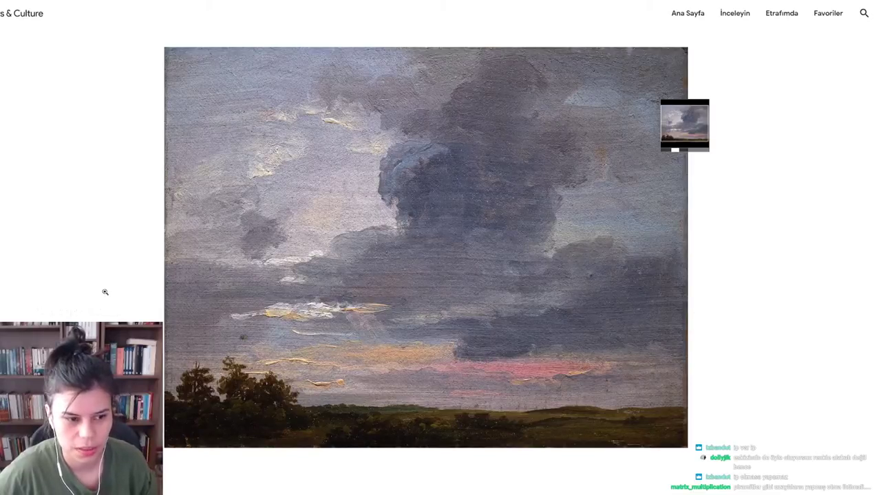
key("Escape")
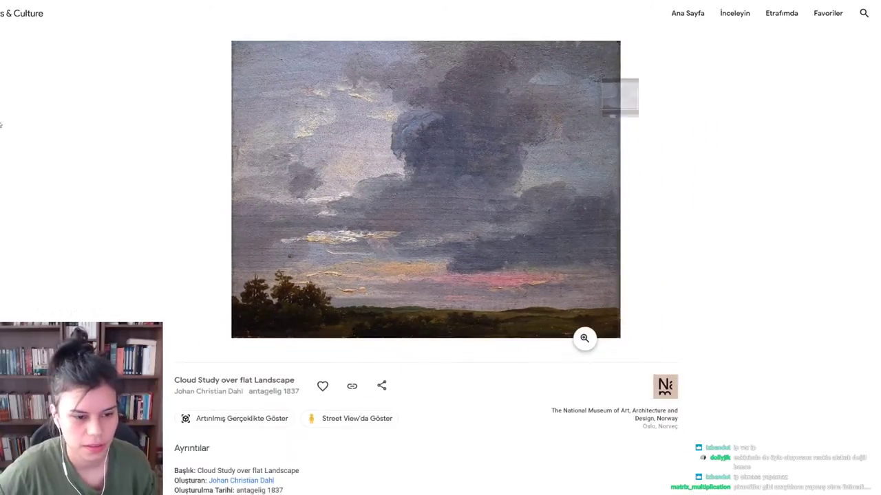
scroll(441, 247, "down", 10)
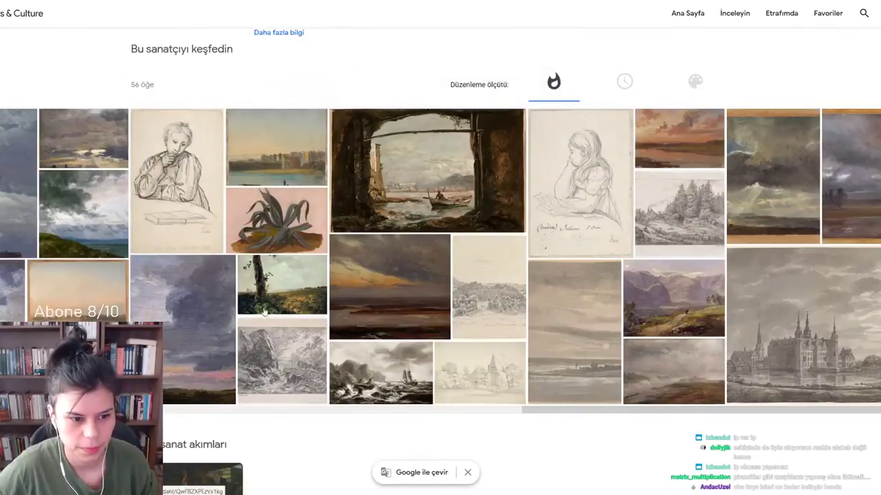
left_click(103, 282)
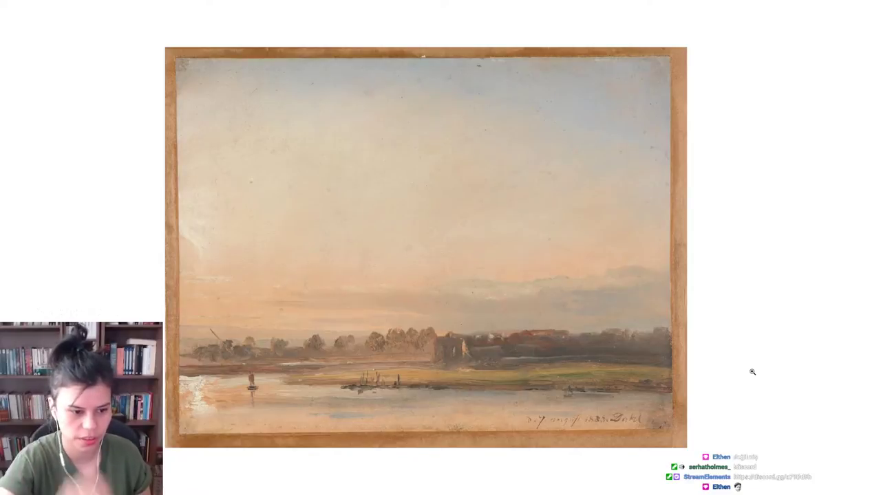
mouse_move(426, 248)
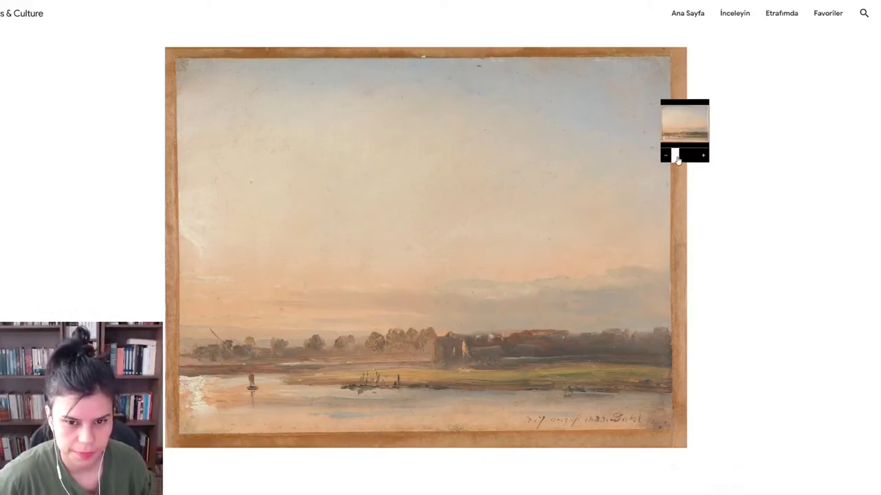
left_click(682, 157)
scroll(513, 368, "down", 2)
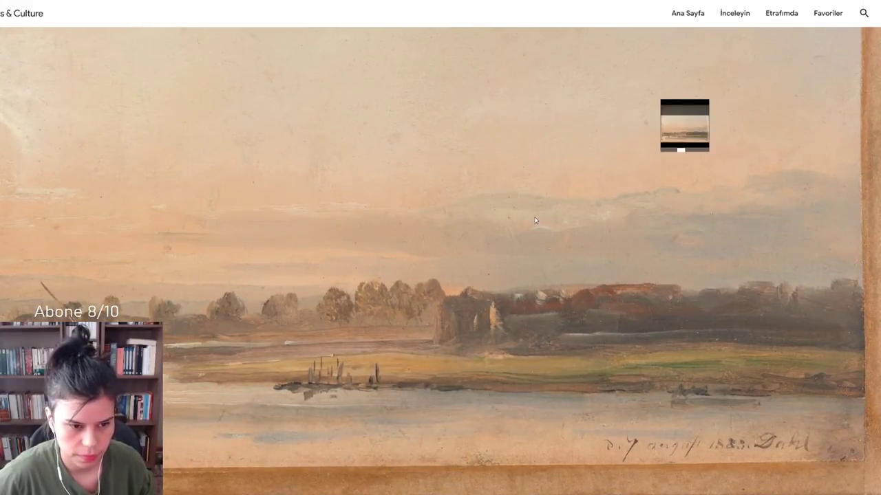
mouse_move(681, 149)
left_click(682, 154)
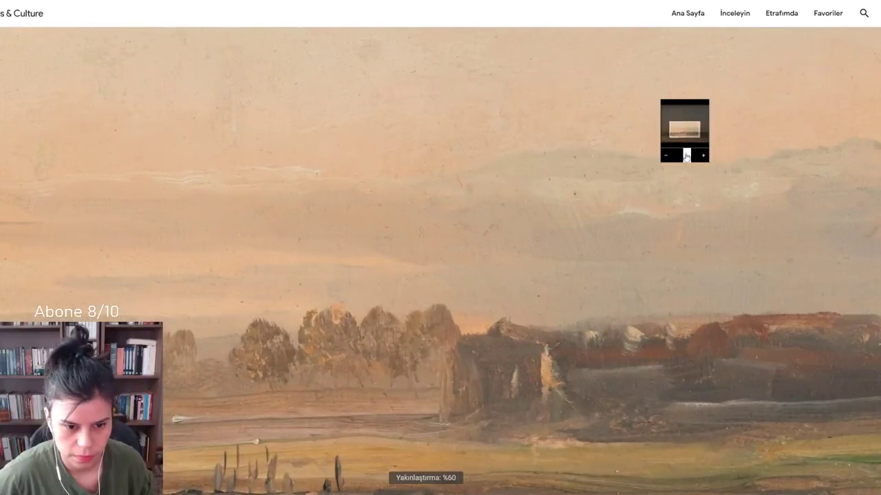
left_click(682, 154)
left_click_drag(344, 344, 543, 337)
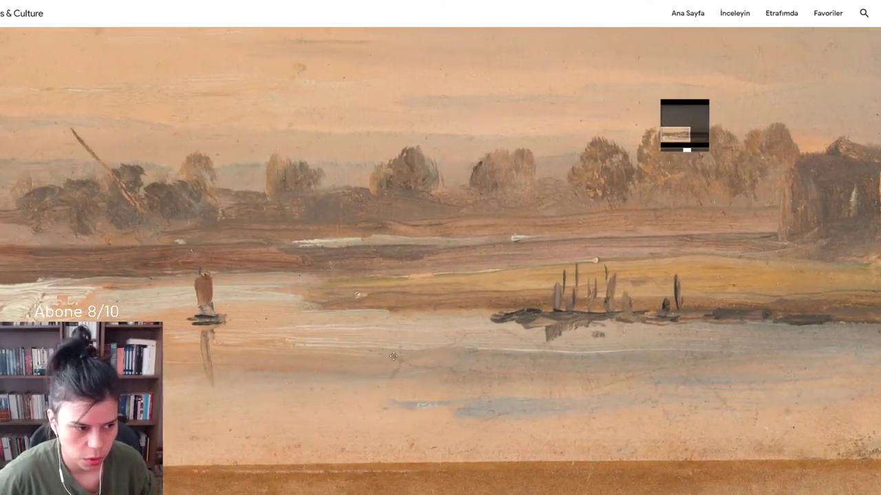
left_click_drag(348, 326, 428, 356)
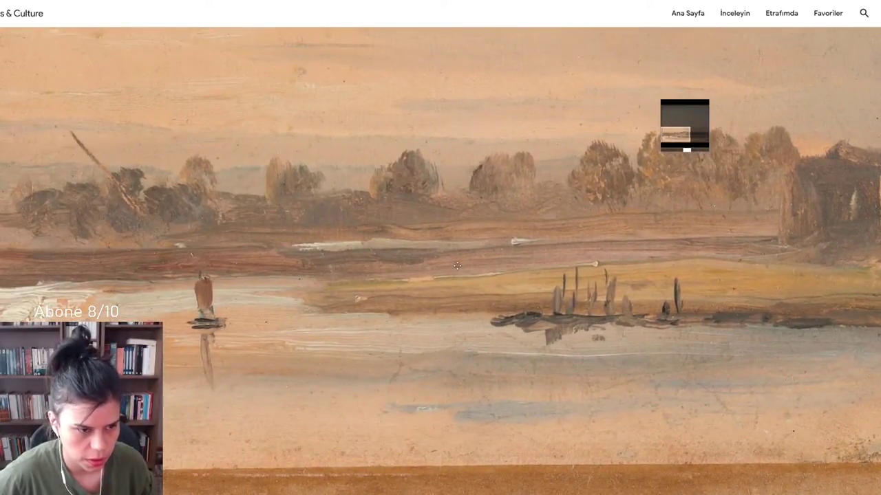
left_click_drag(457, 266, 408, 311)
left_click_drag(634, 303, 468, 296)
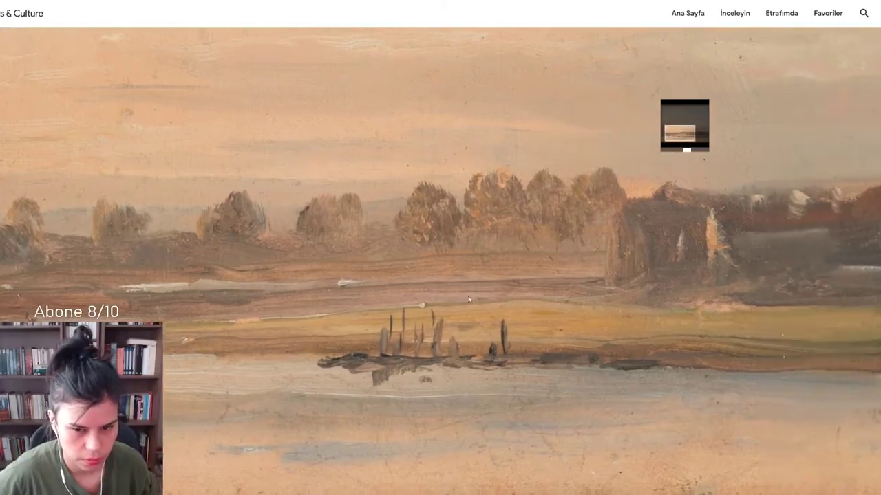
key("Right")
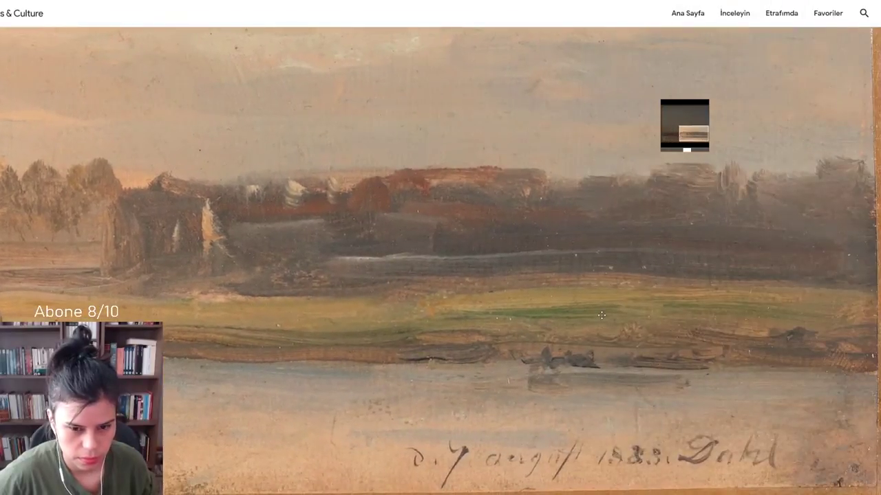
left_click_drag(578, 315, 579, 349)
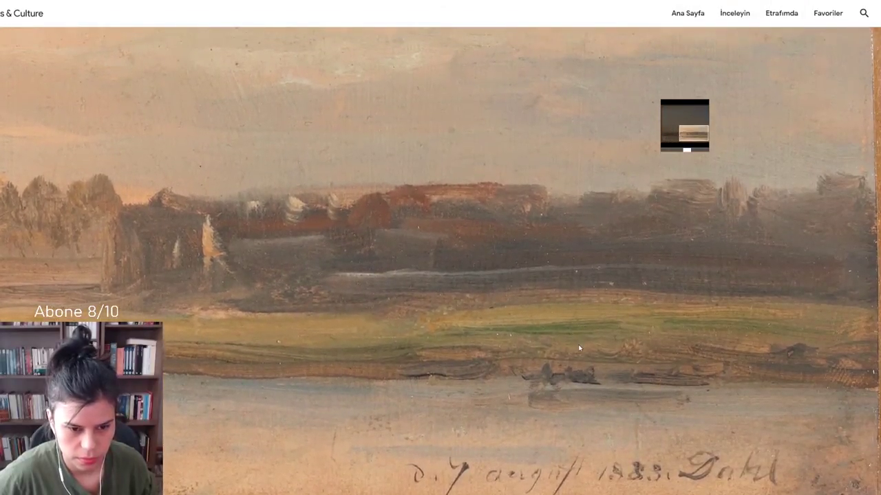
left_click_drag(687, 154, 668, 154)
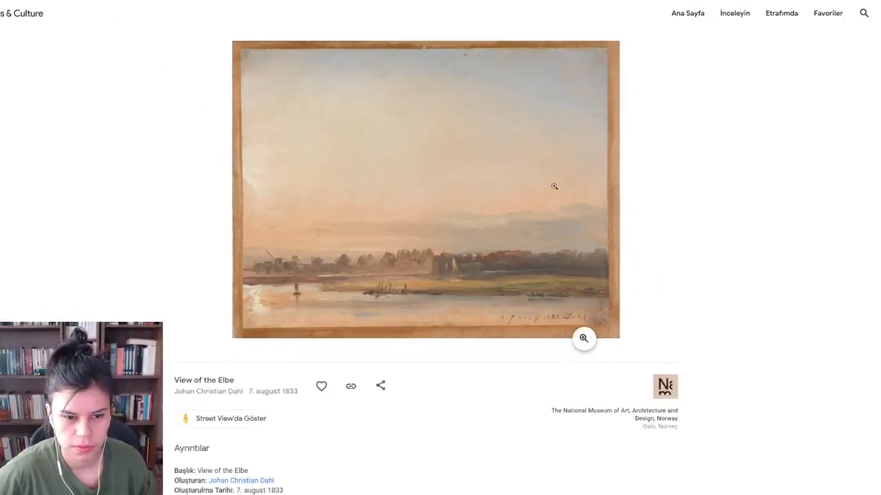
scroll(441, 248, "down", 10)
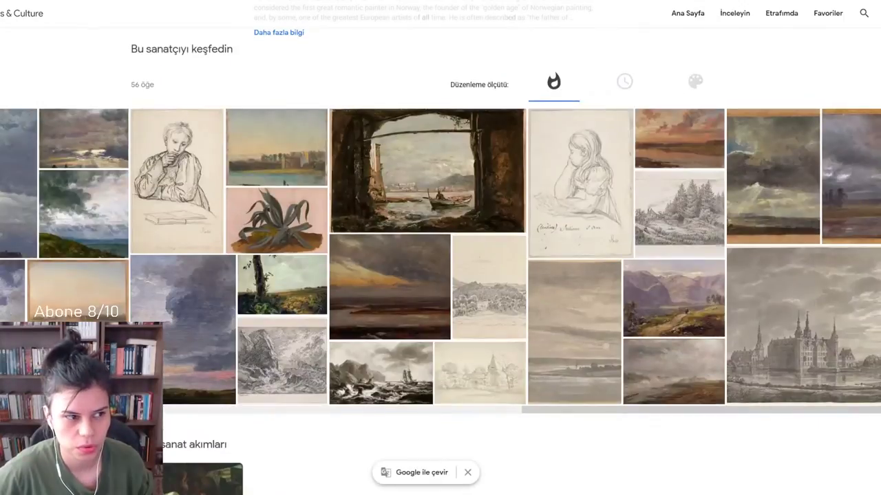
left_click(14, 186)
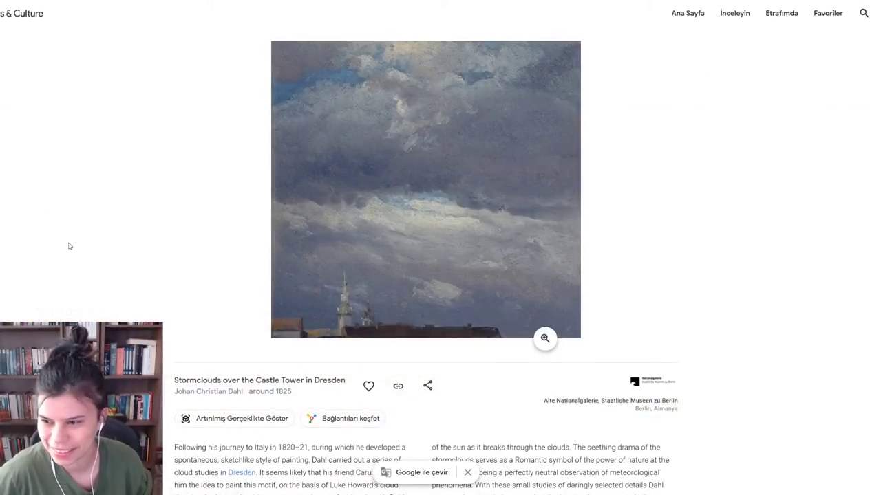
left_click(399, 309)
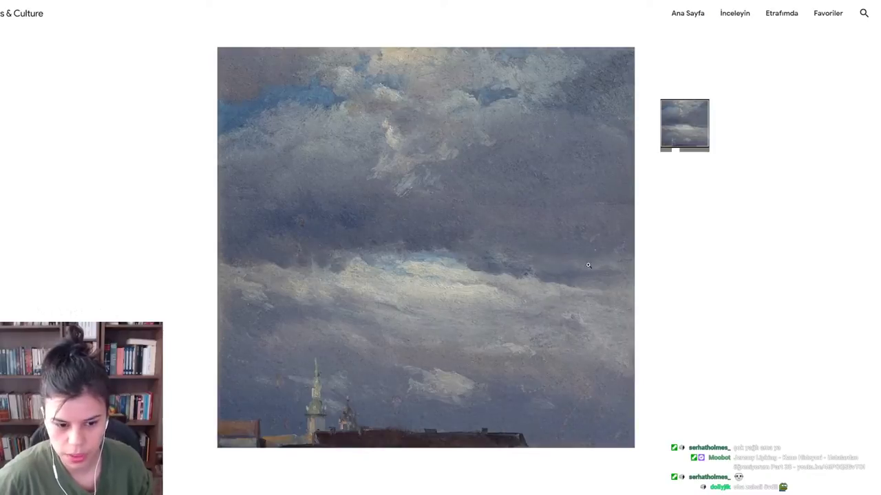
mouse_move(684, 128)
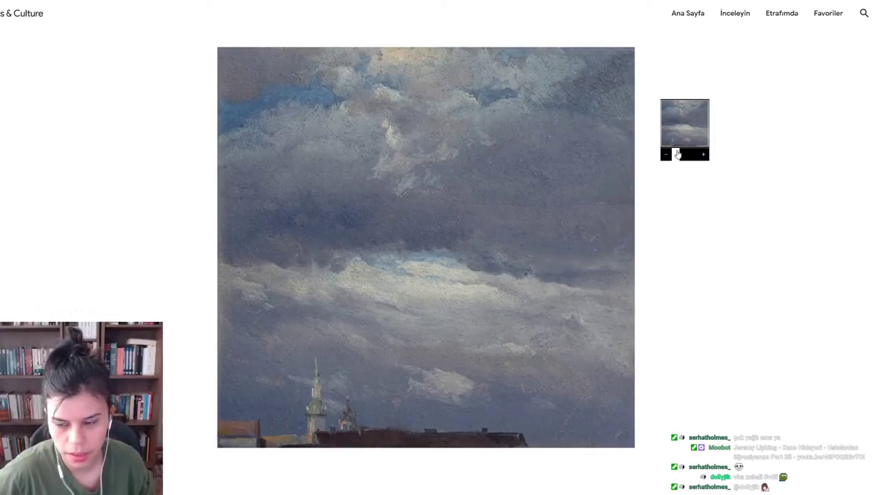
left_click(681, 160)
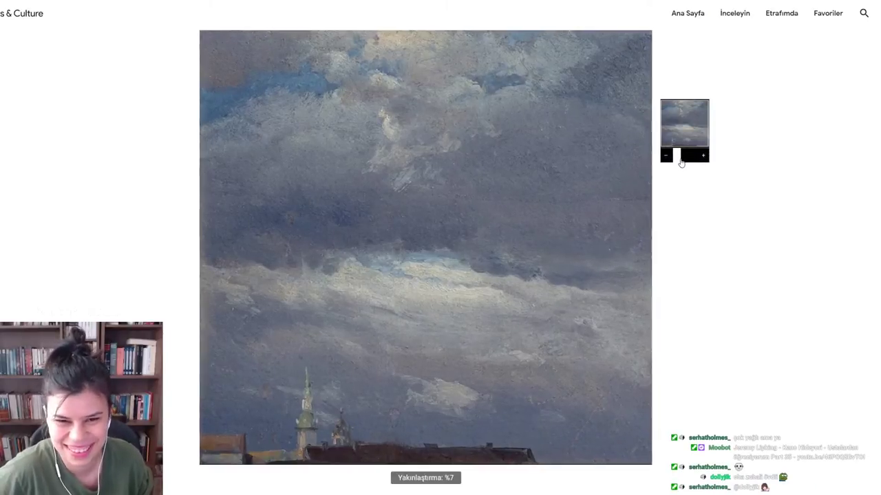
scroll(468, 360, "down", 2)
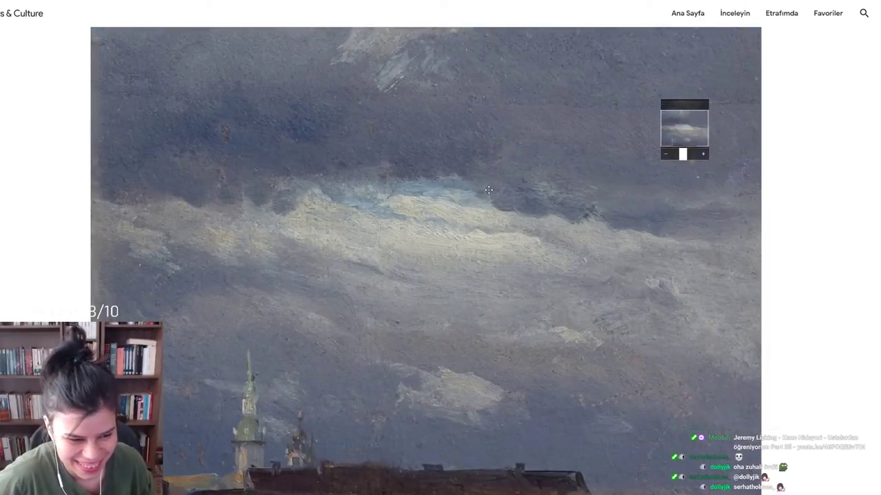
scroll(426, 223, "up", 2)
left_click_drag(426, 224, 414, 354)
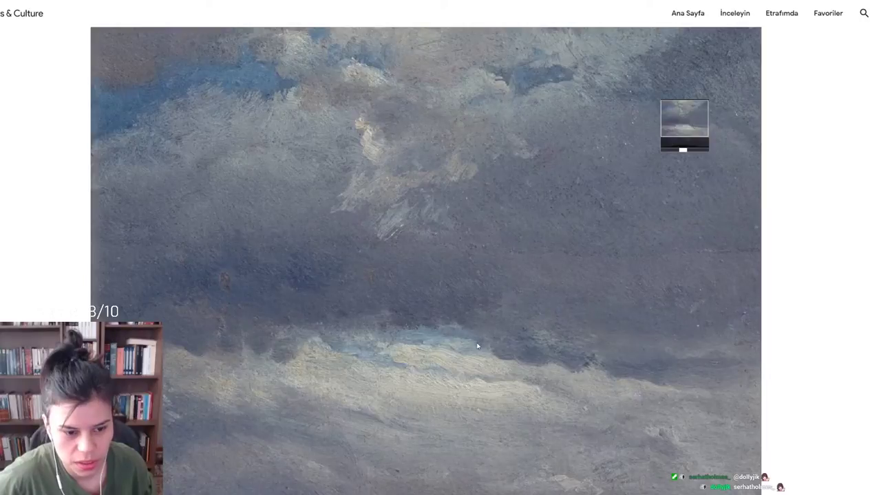
left_click(683, 155)
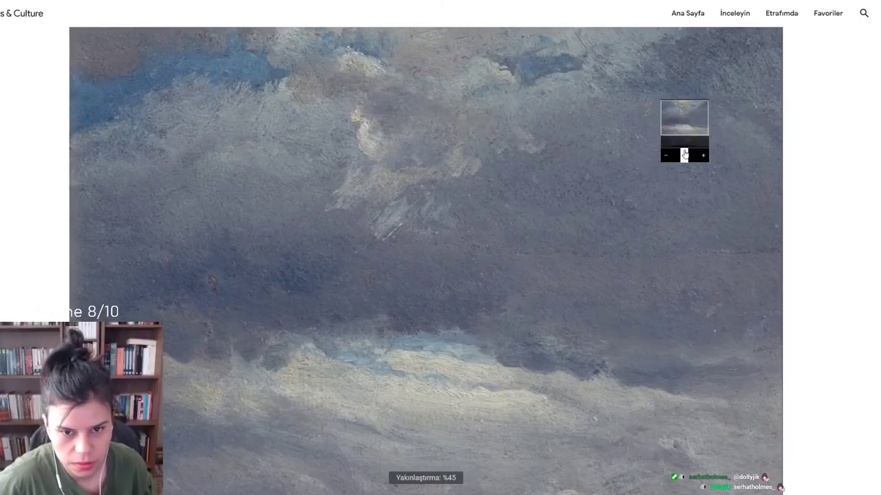
left_click_drag(461, 348, 462, 210)
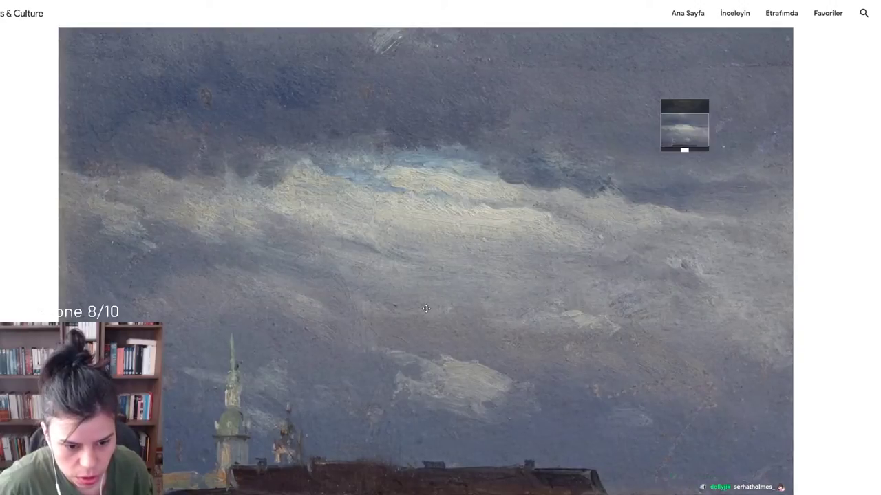
left_click_drag(428, 220, 448, 388)
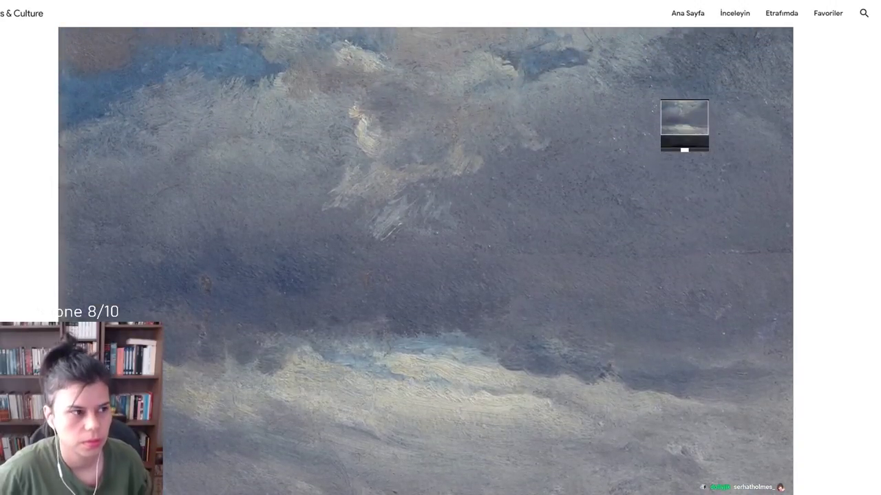
scroll(448, 388, "down", 10)
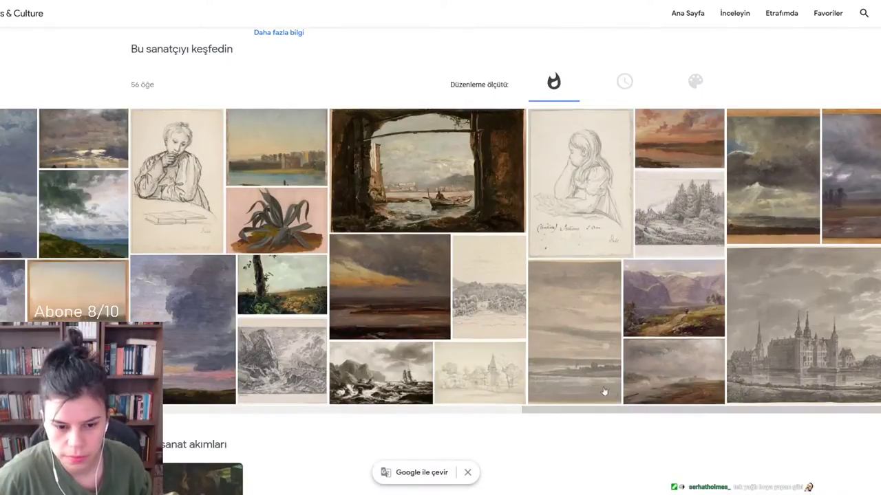
Zoom into The River Elbe in Moonlight, panning over its horizon and cloudy sky, then return to the gallery
left_click(580, 347)
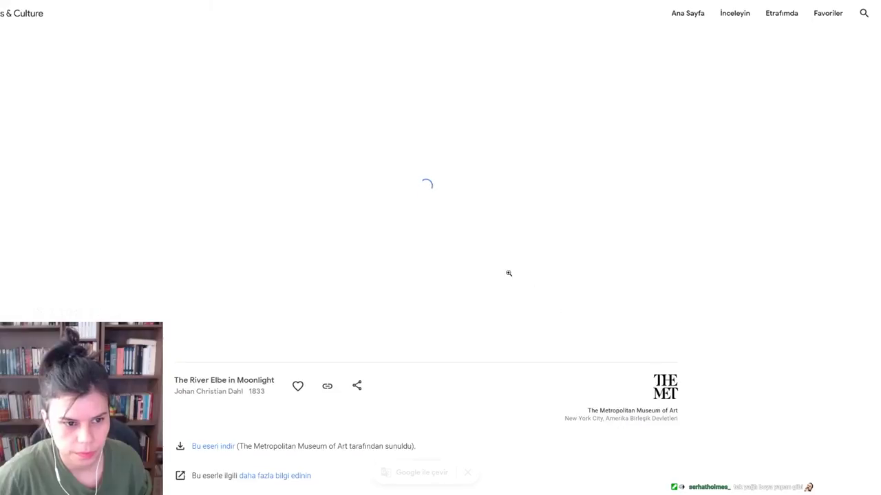
left_click(437, 201)
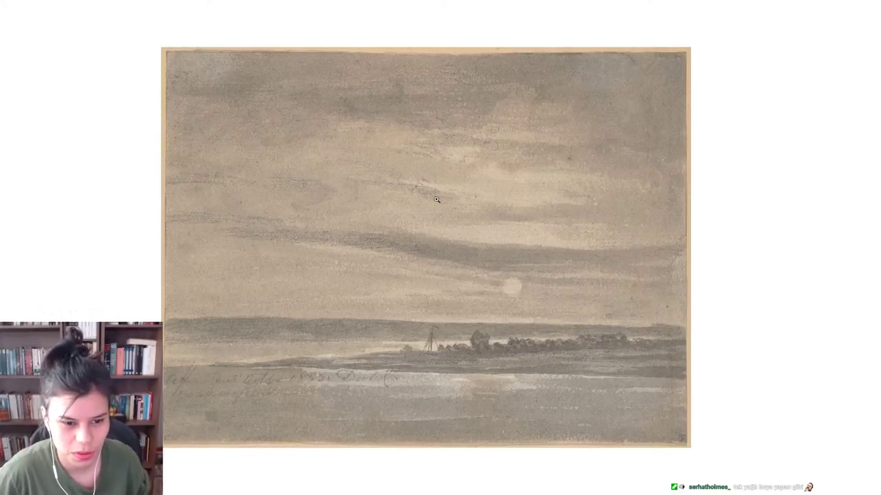
mouse_move(425, 248)
mouse_move(684, 123)
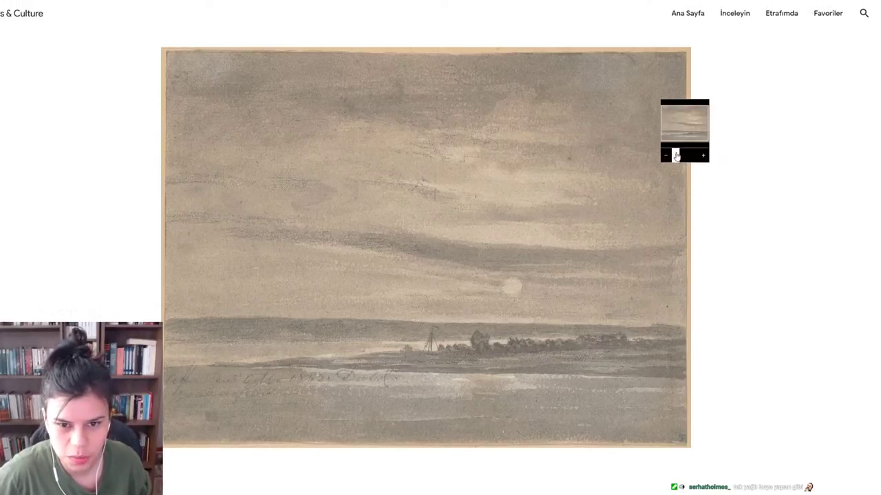
left_click_drag(677, 155, 682, 155)
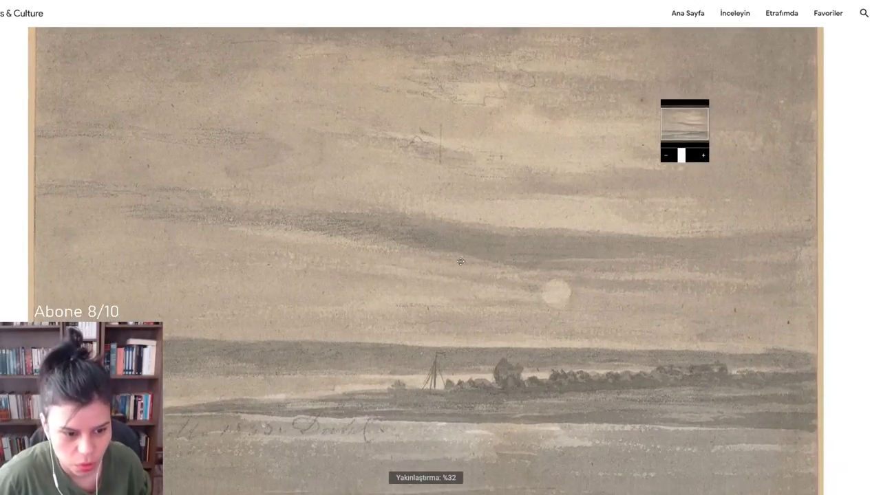
mouse_move(460, 261)
left_mouse_down()
mouse_move(462, 220)
mouse_move(420, 309)
mouse_move(463, 218)
left_mouse_up()
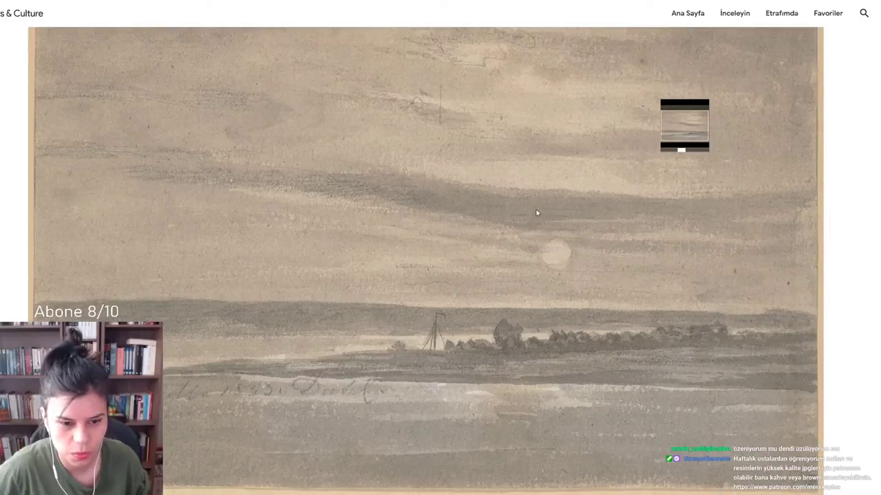
left_click_drag(532, 225, 435, 274)
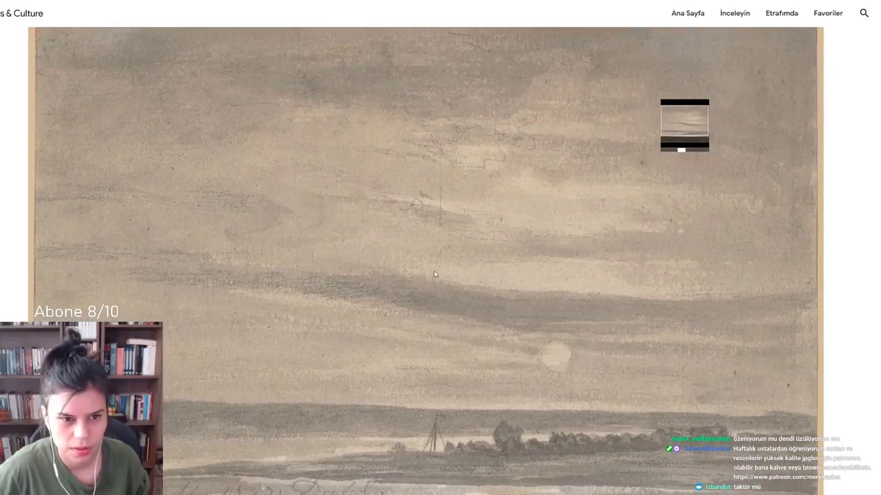
key("Escape")
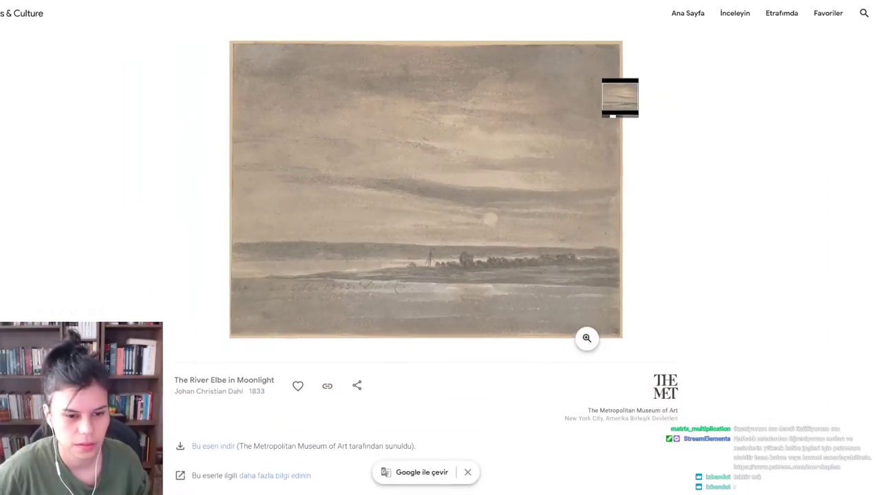
scroll(53, 219, "down", 10)
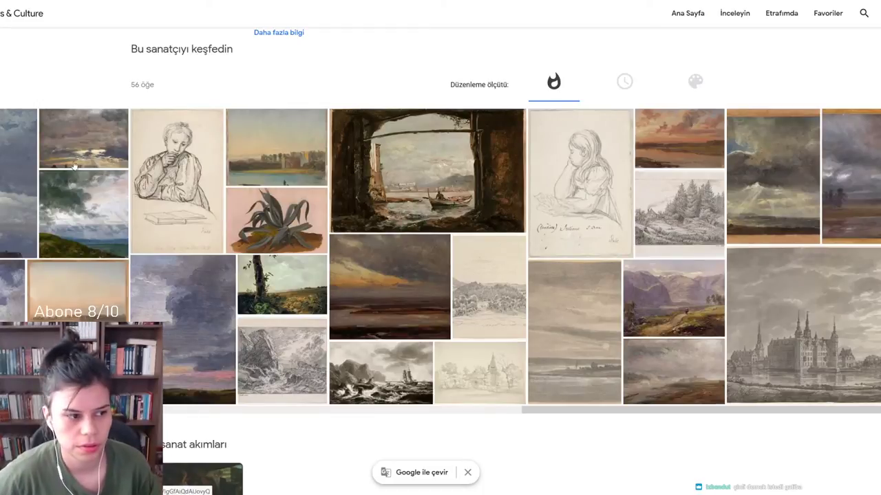
left_click(84, 142)
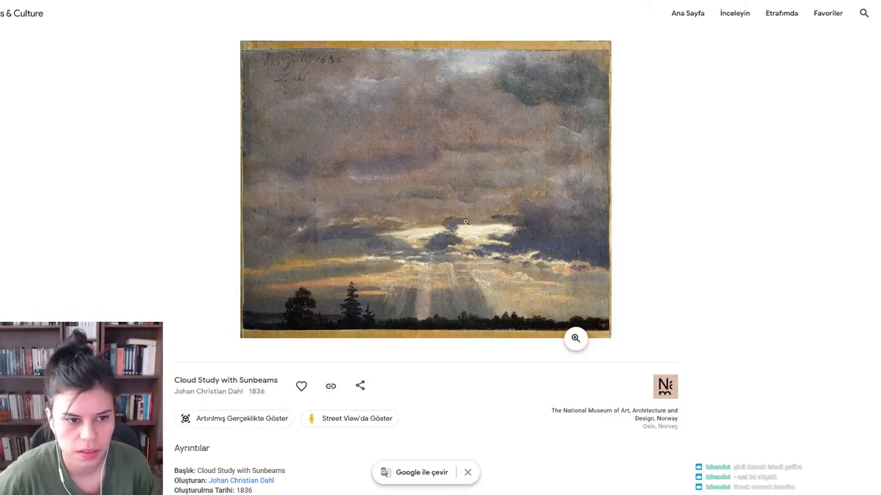
left_click(501, 205)
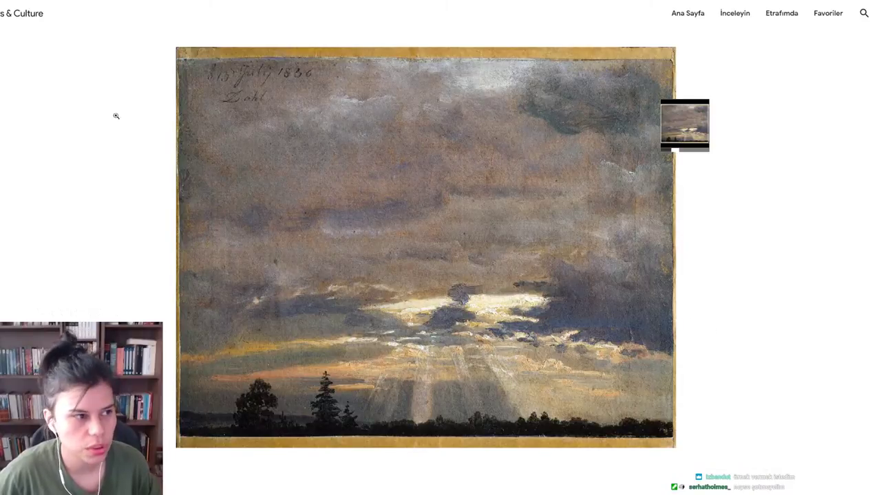
key("Escape")
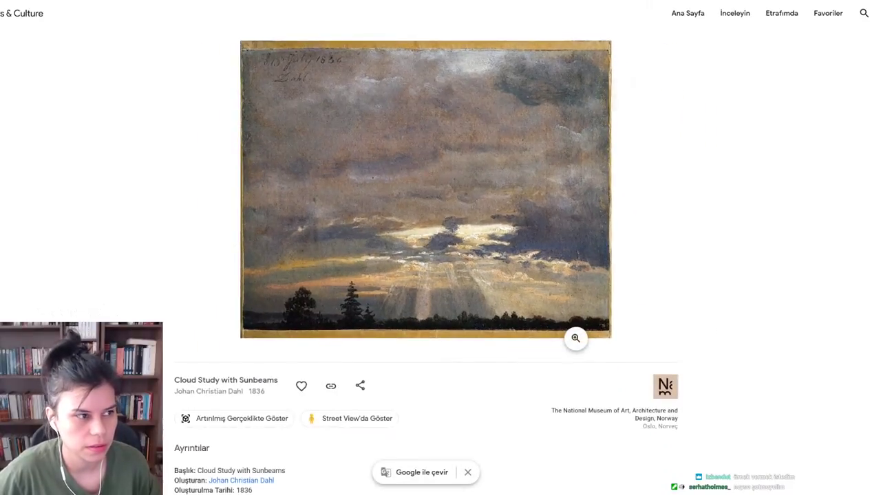
scroll(440, 248, "down", 10)
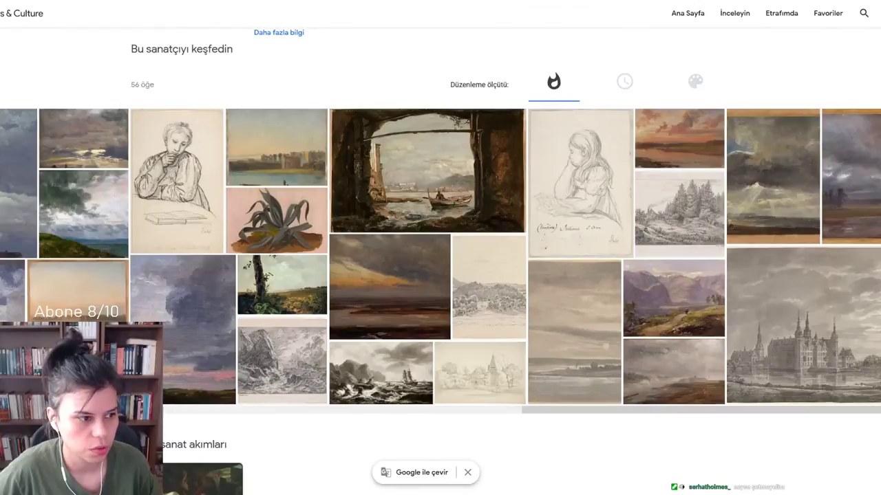
left_click(18, 182)
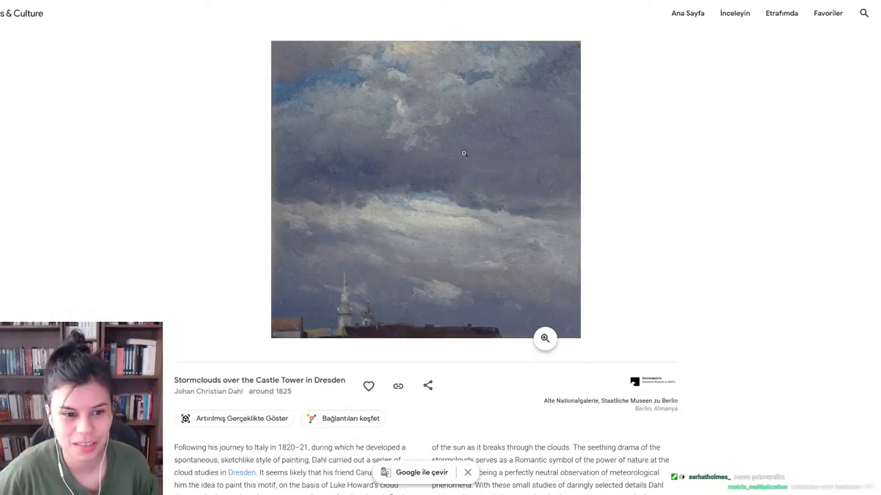
key("alt+Left")
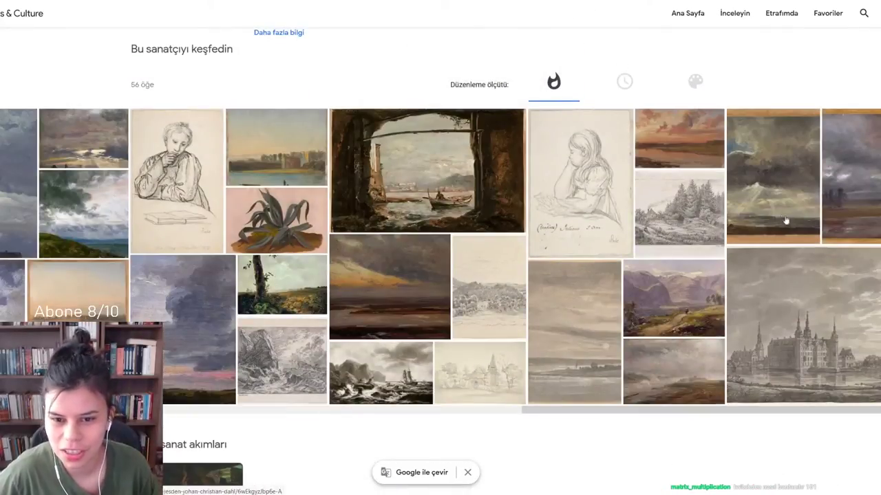
left_click(688, 148)
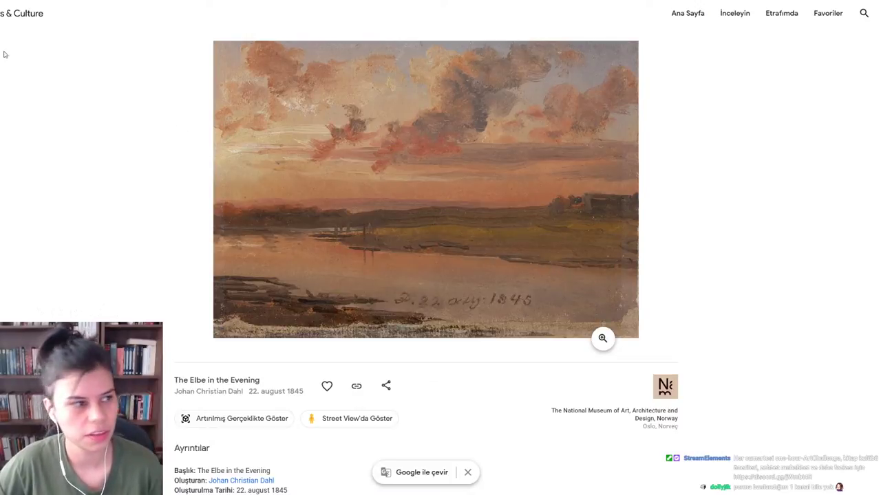
scroll(443, 235, "down", 10)
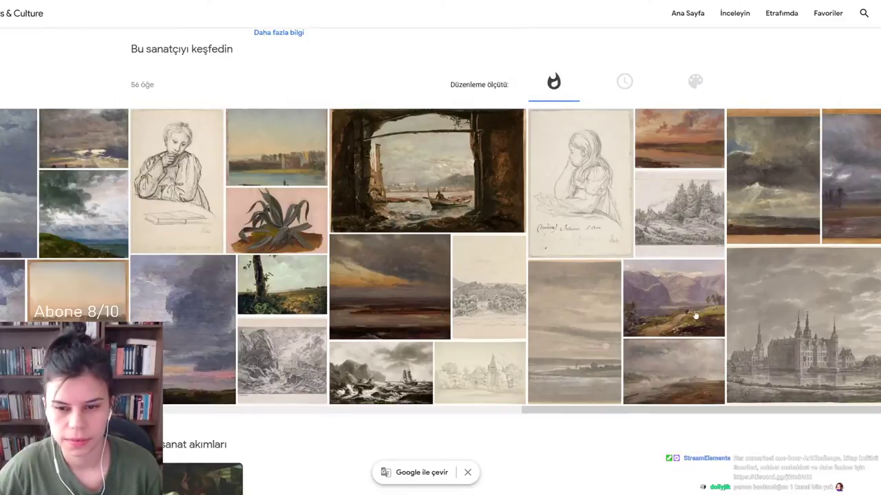
Zoom into Clouds and Sunbeams over the Windberg, panning across its central sunbeams and trees, then close the viewer
left_click(782, 214)
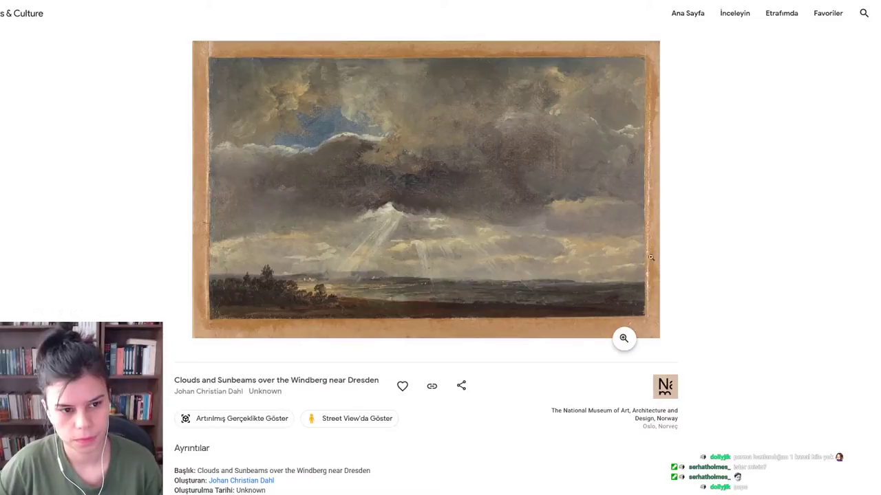
left_click(511, 287)
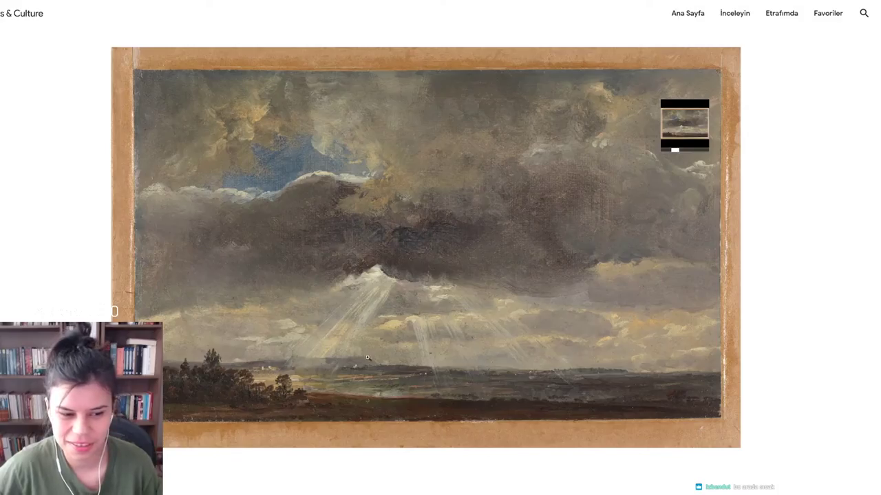
mouse_move(677, 155)
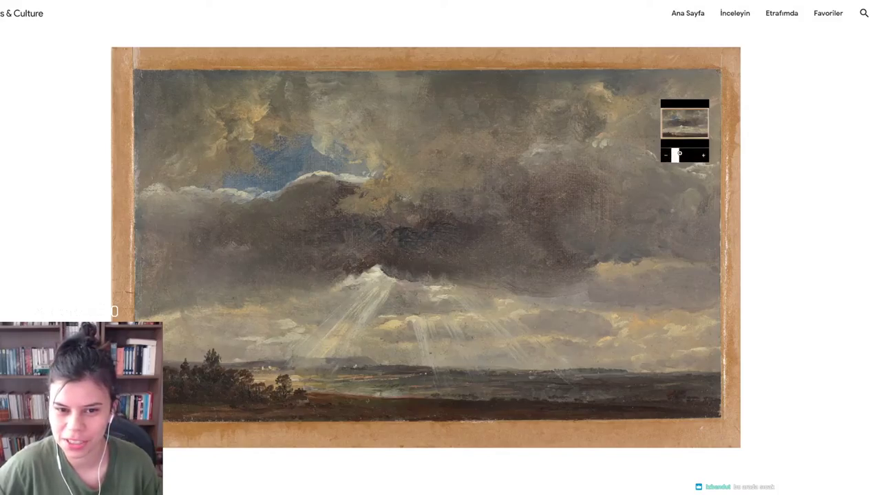
left_click_drag(675, 157, 684, 157)
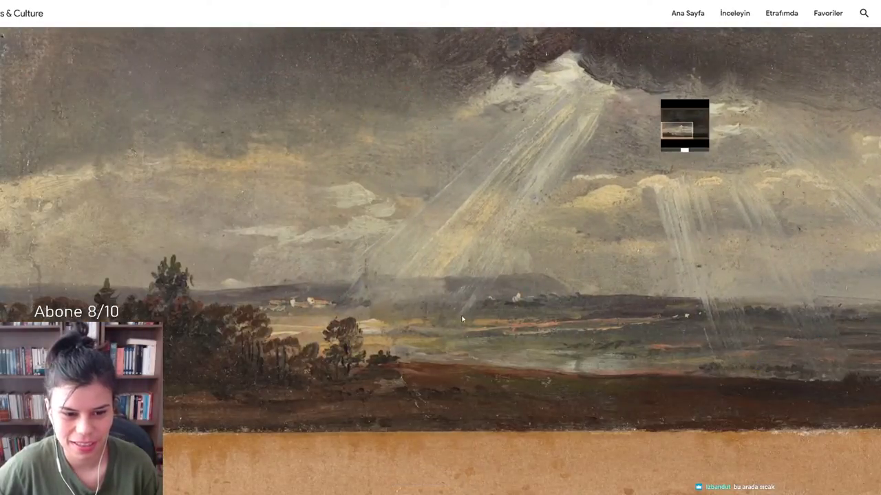
left_click_drag(577, 283, 473, 275)
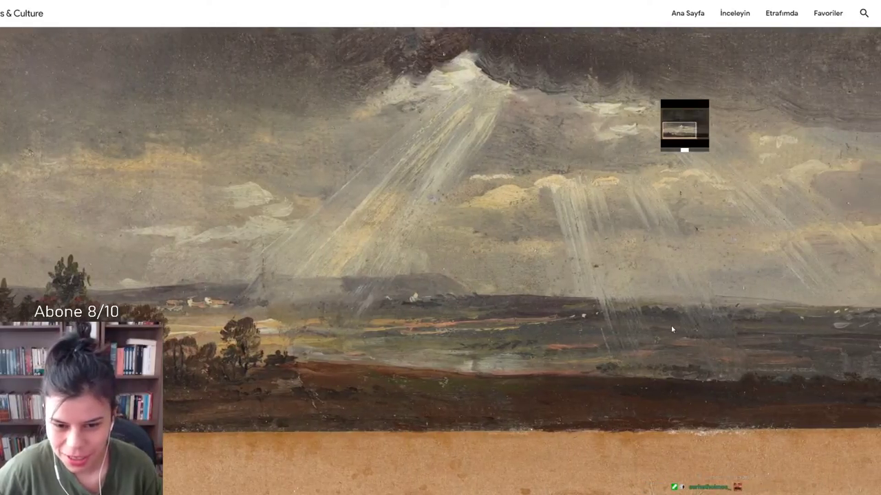
key("Left")
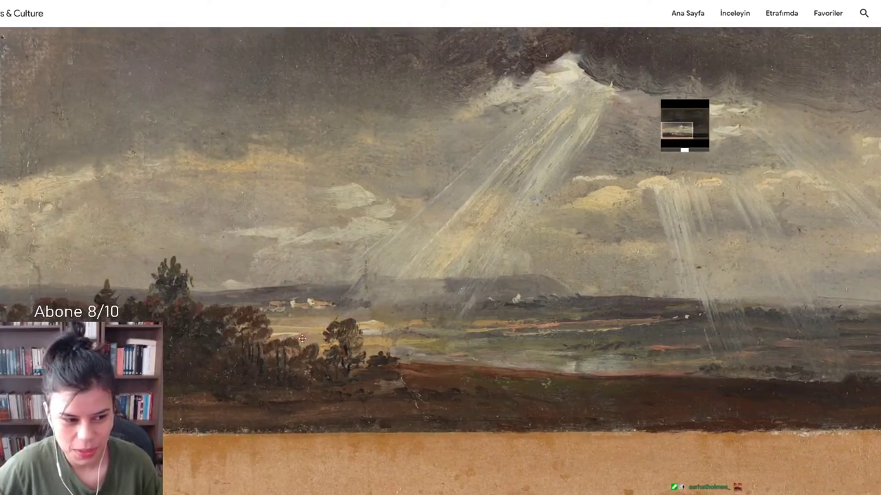
key("Right")
key("Right")
key("Right")
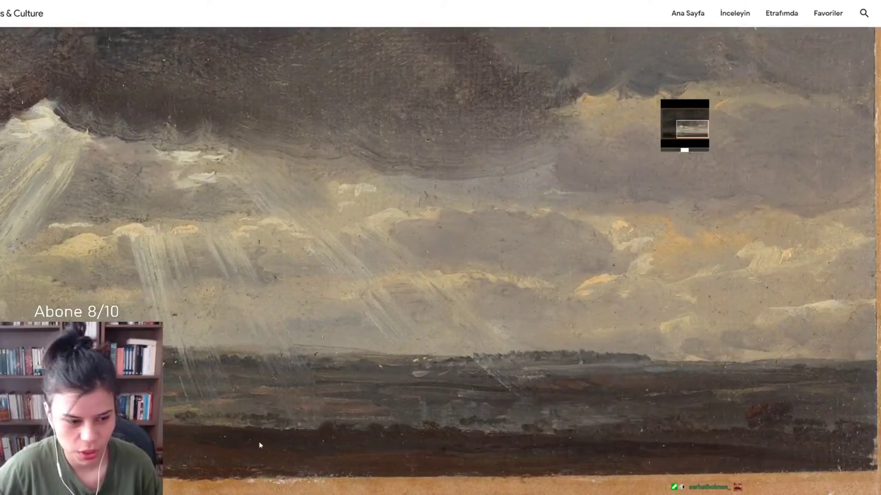
key("Left")
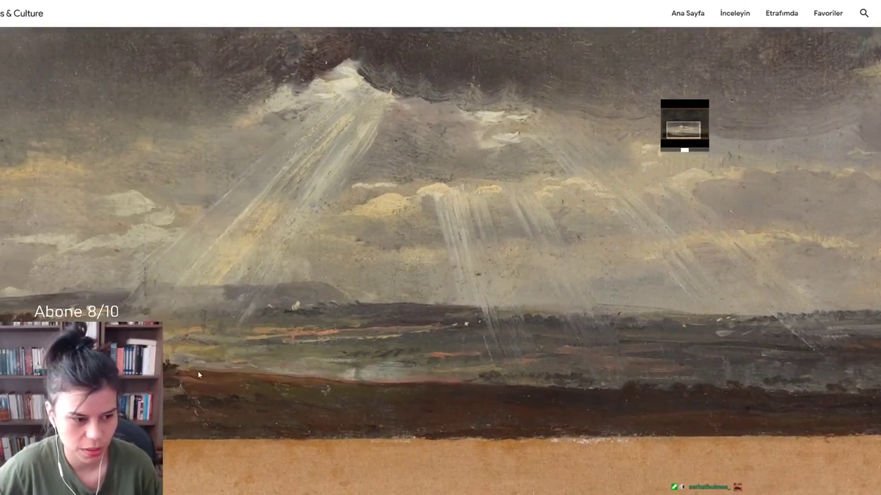
key("Left")
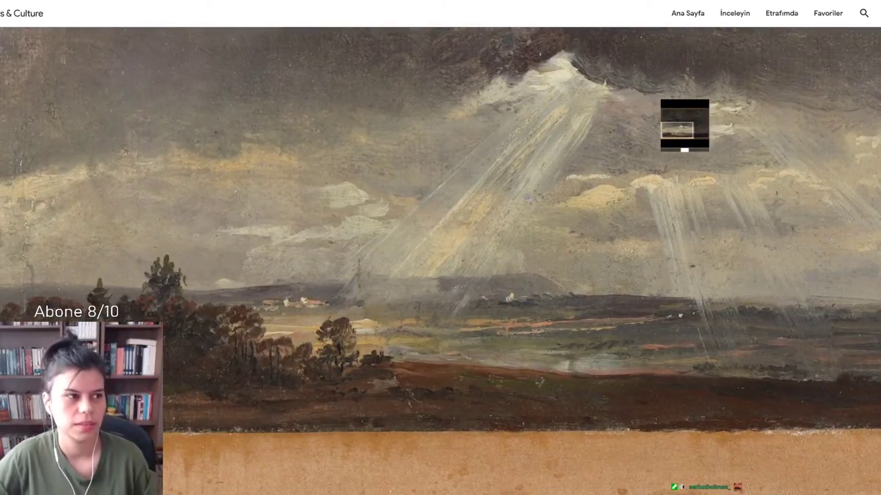
key("Escape")
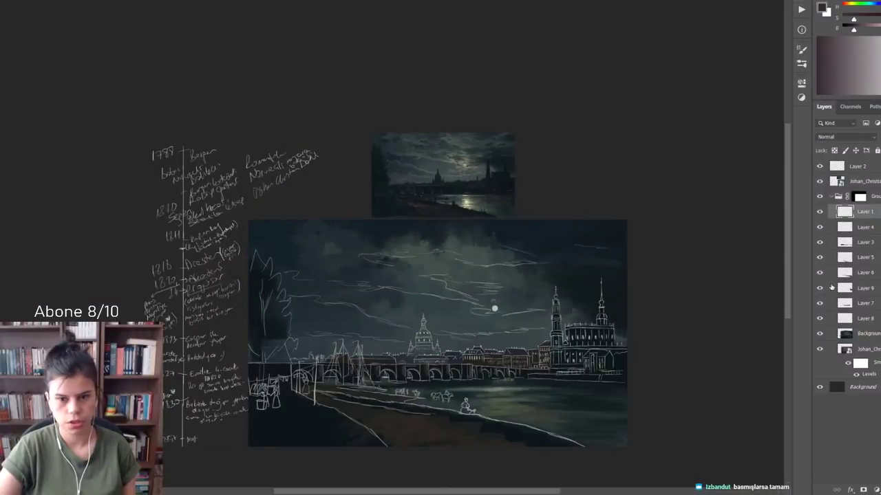
Hide Layer 1's white line sketch, zoom into the Dresden study, then show the sketch again
left_click(819, 213)
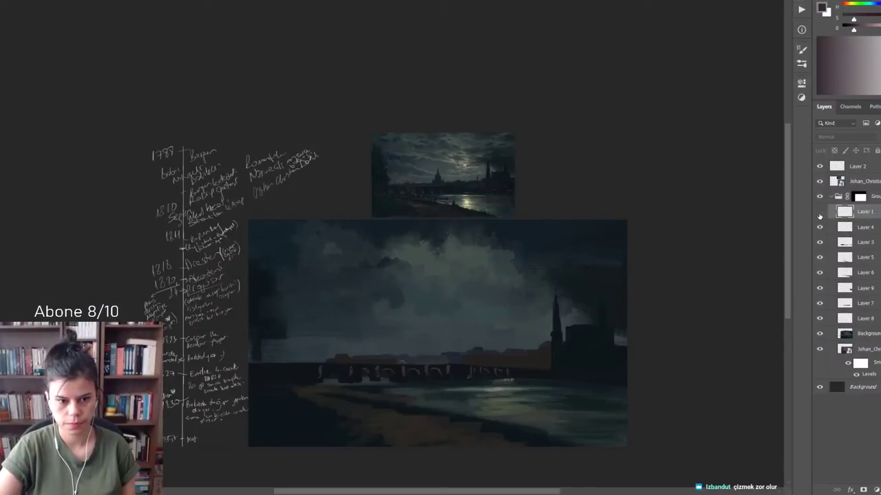
left_click(820, 213)
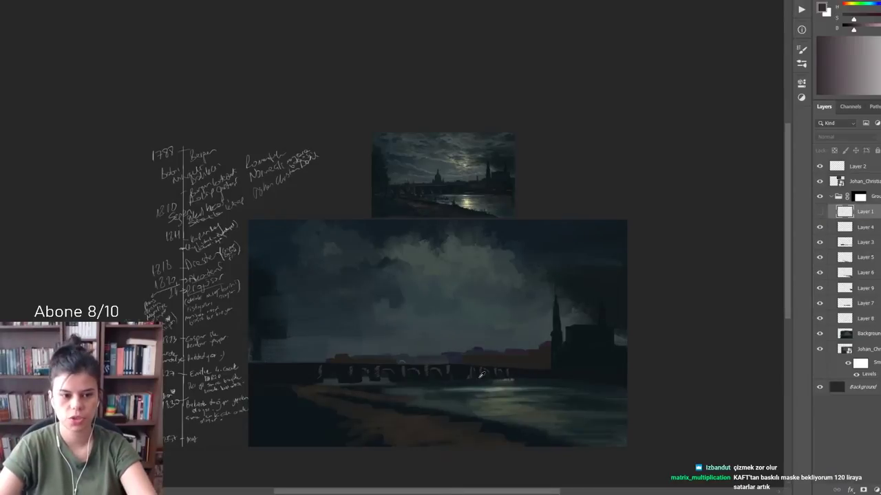
mouse_move(481, 375)
left_mouse_down()
mouse_move(544, 356)
mouse_move(568, 291)
left_mouse_up()
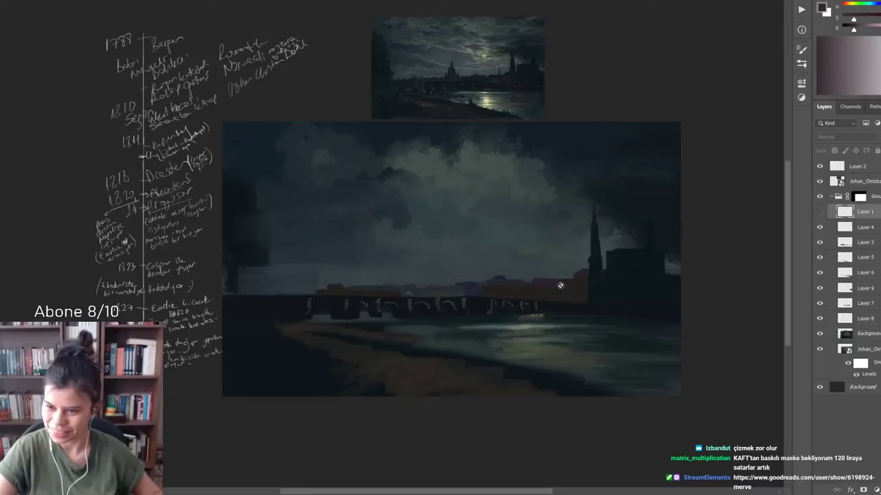
key("ctrl+comma")
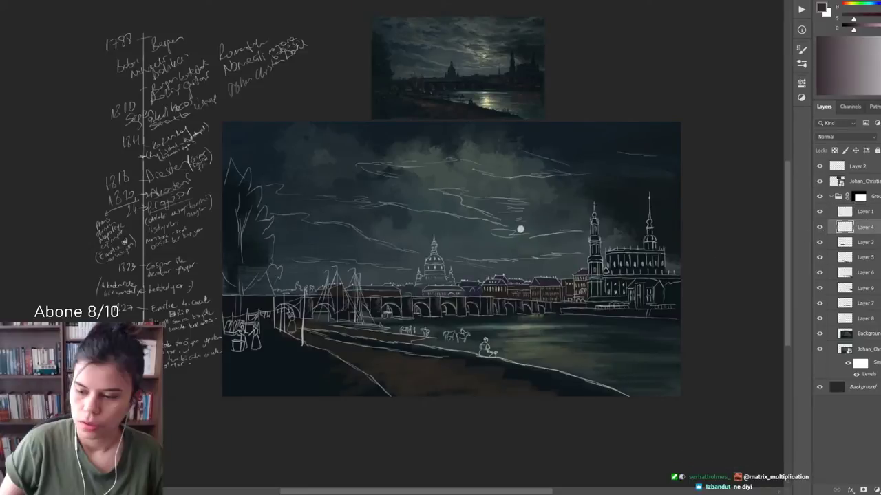
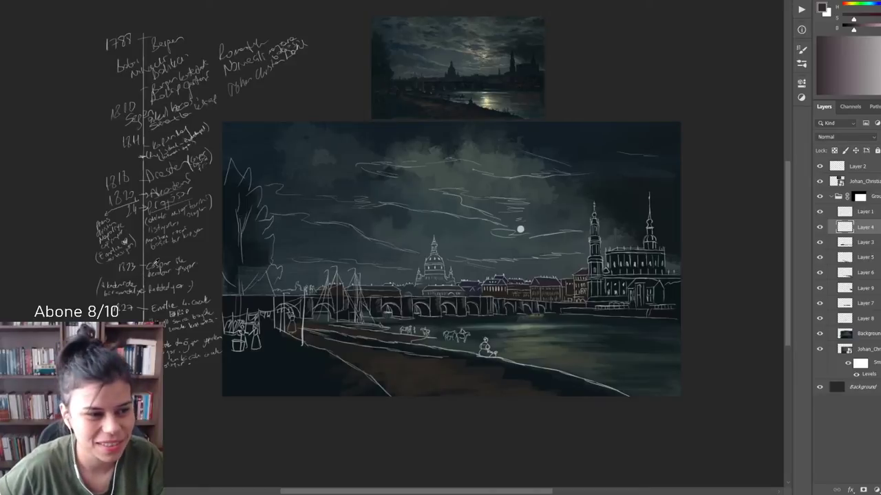
Zoom and pan the canvas to bring the domed church and bridge into view
scroll(179, 251, "up", 1)
scroll(210, 246, "up", 1)
scroll(329, 271, "up", 1)
scroll(313, 279, "up", 1)
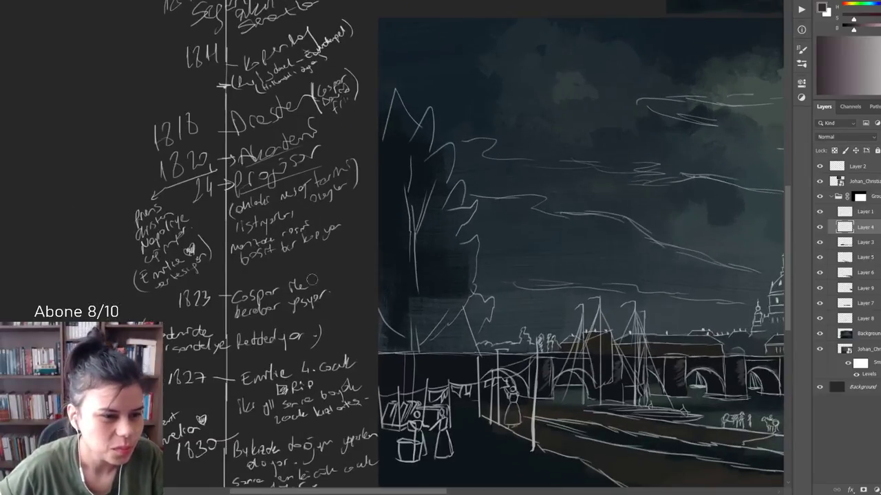
mouse_move(311, 280)
left_mouse_down()
mouse_move(293, 275)
mouse_move(298, 281)
left_mouse_up()
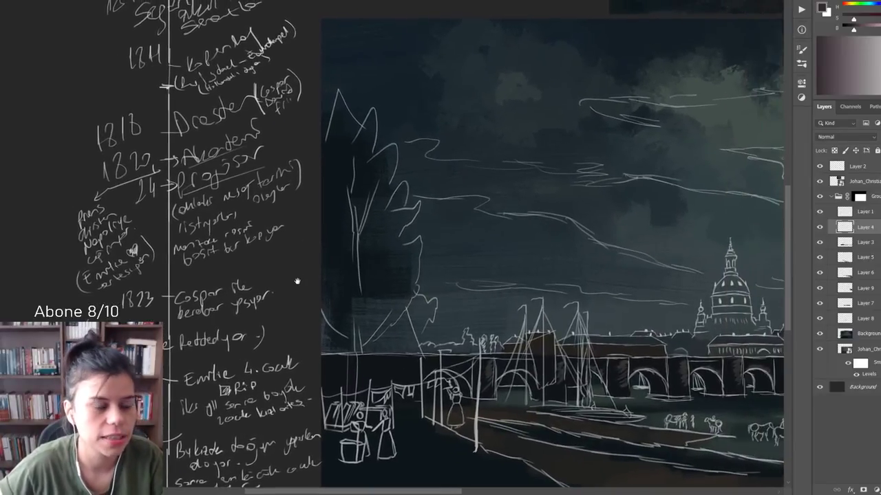
scroll(297, 279, "down", 1)
mouse_move(349, 269)
left_mouse_down()
mouse_move(250, 269)
mouse_move(328, 289)
mouse_move(285, 284)
left_mouse_up()
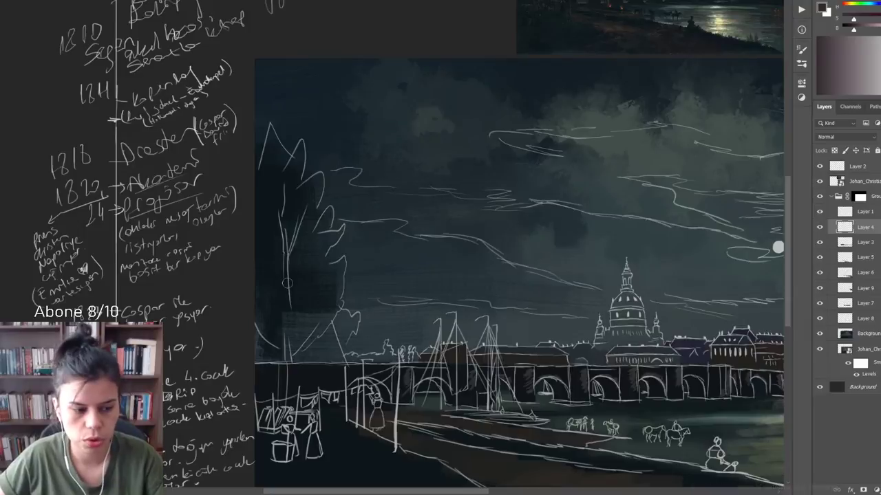
Recentre the painting in the view and make Layer 8 the working layer
scroll(301, 277, "down", 1)
scroll(302, 277, "down", 1)
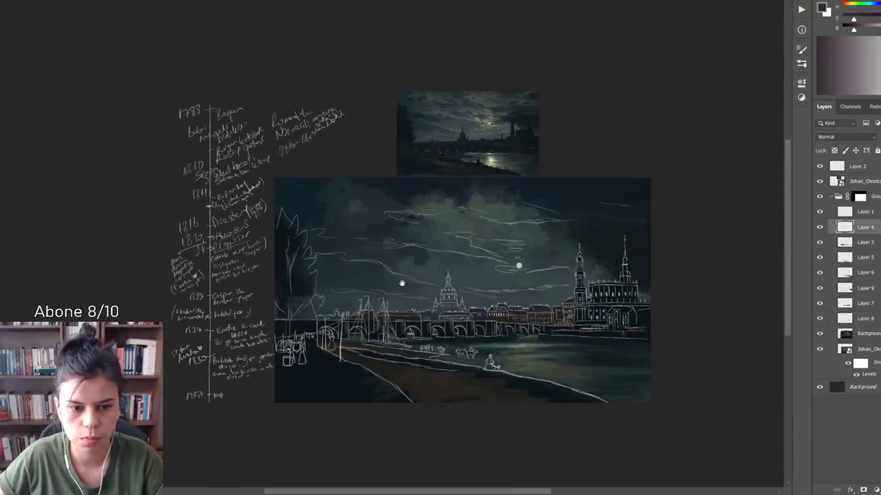
scroll(396, 282, "up", 2)
left_click_drag(397, 281, 388, 258)
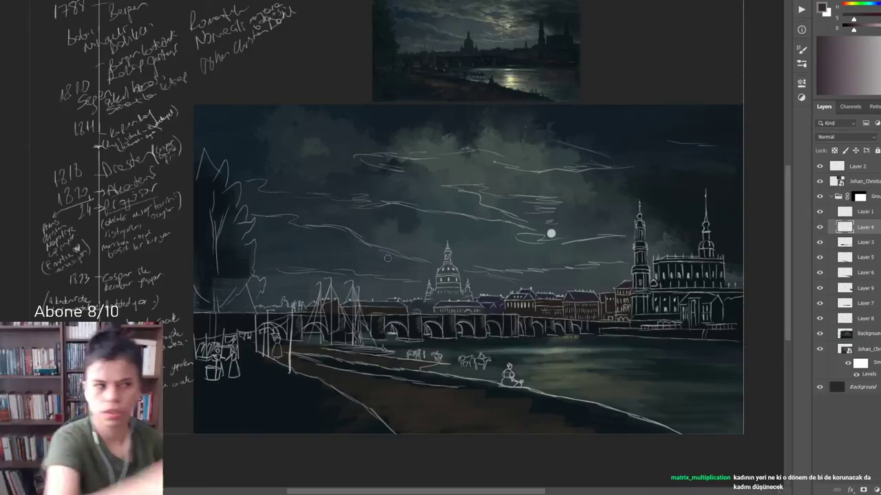
left_click(865, 319)
scroll(467, 219, "up", 3)
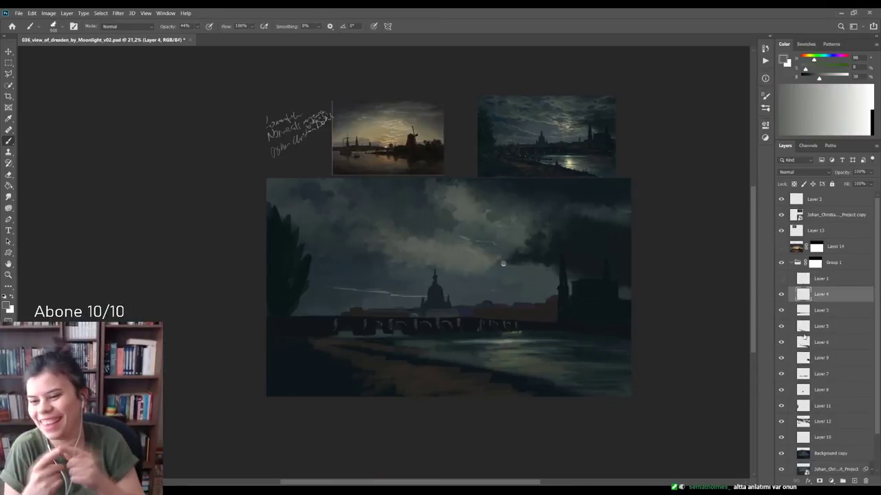
Select Layer 12 and pan to frame the painting and references in view
scroll(502, 264, "up", 2)
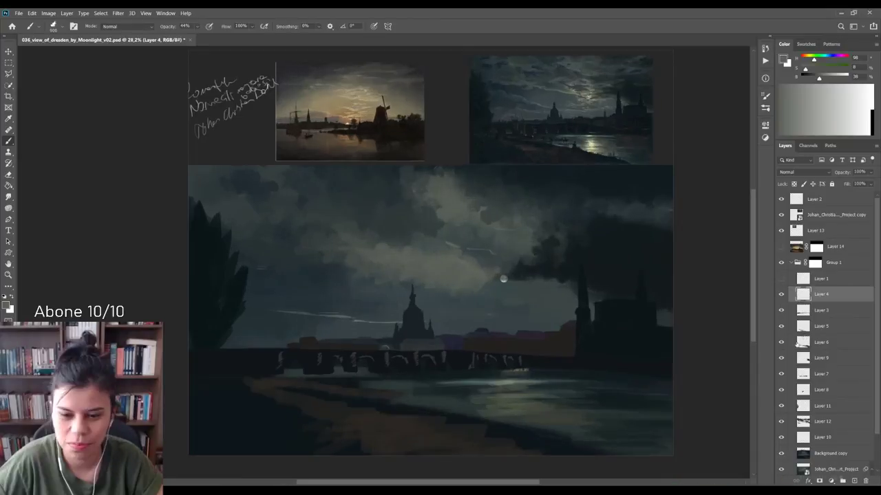
left_click(503, 278, "ctrl")
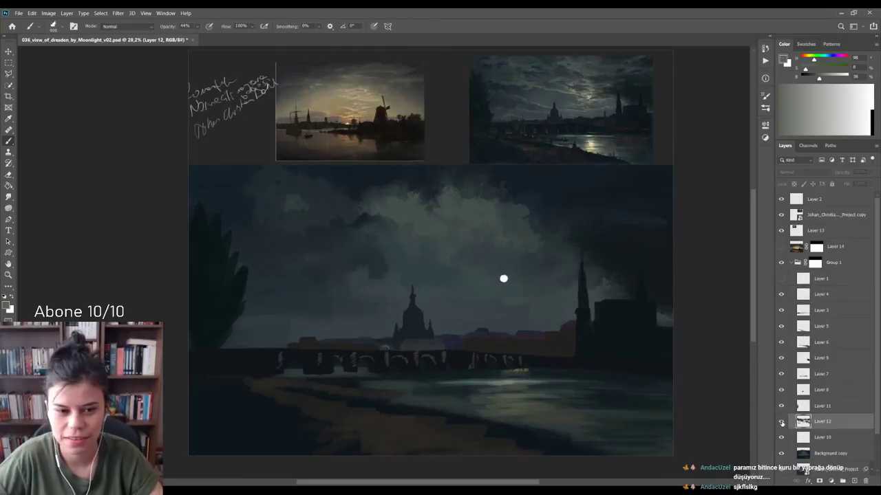
left_click_drag(502, 279, 489, 300)
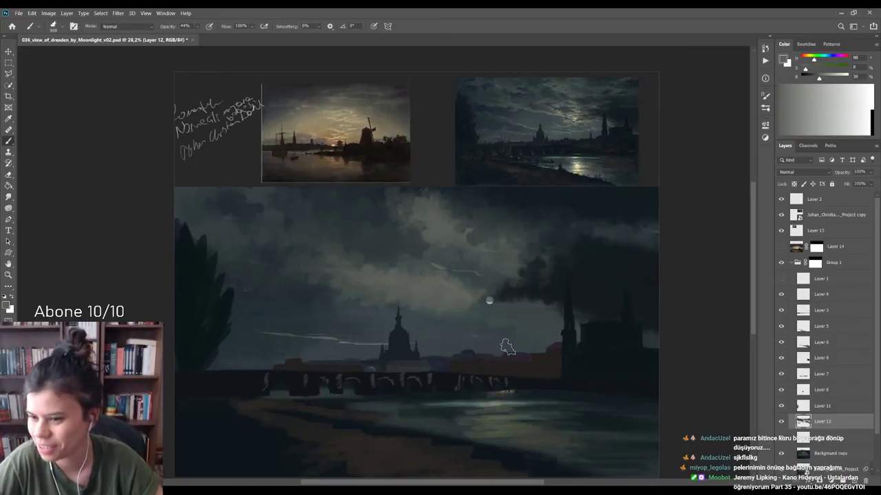
left_click_drag(507, 346, 551, 375)
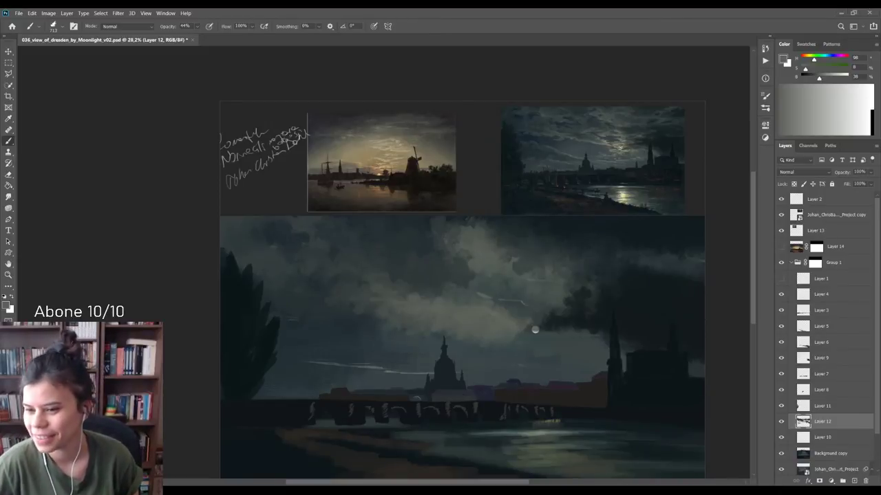
left_click_drag(618, 255, 566, 252)
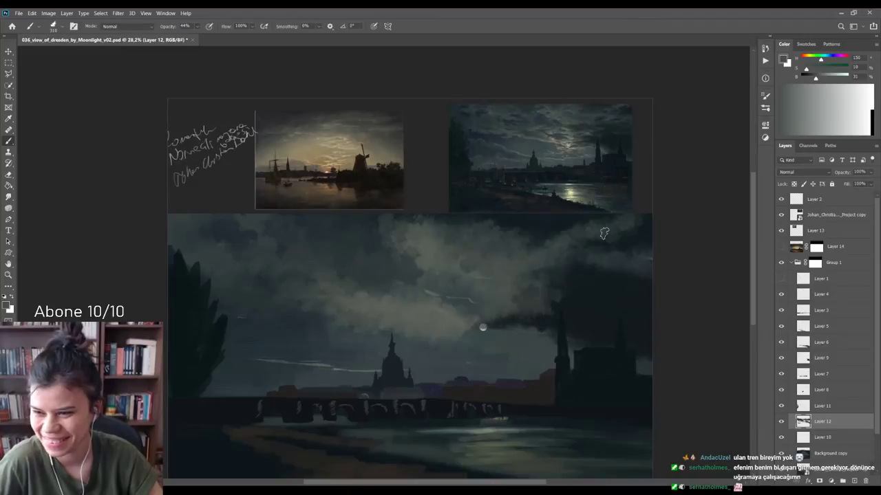
Sample several blue, teal and grey cloud tones, ending on the dark blue-grey storm cloud
left_click(640, 239, "alt")
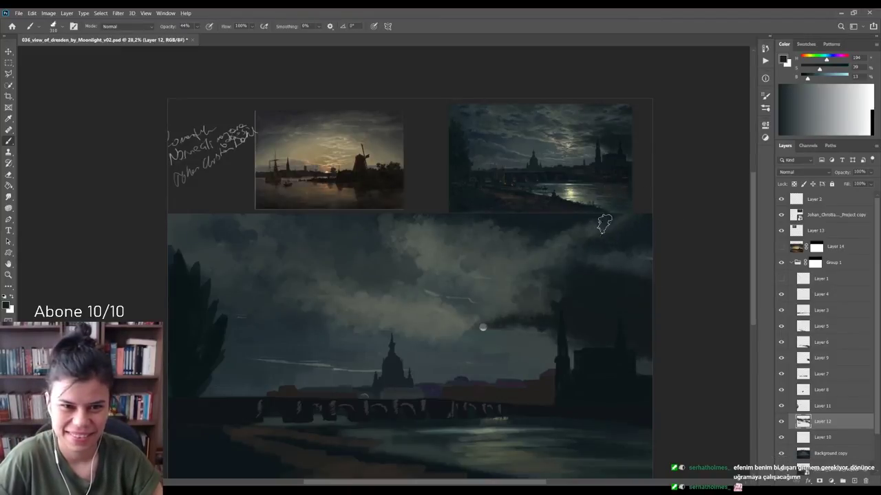
left_click(563, 256, "alt")
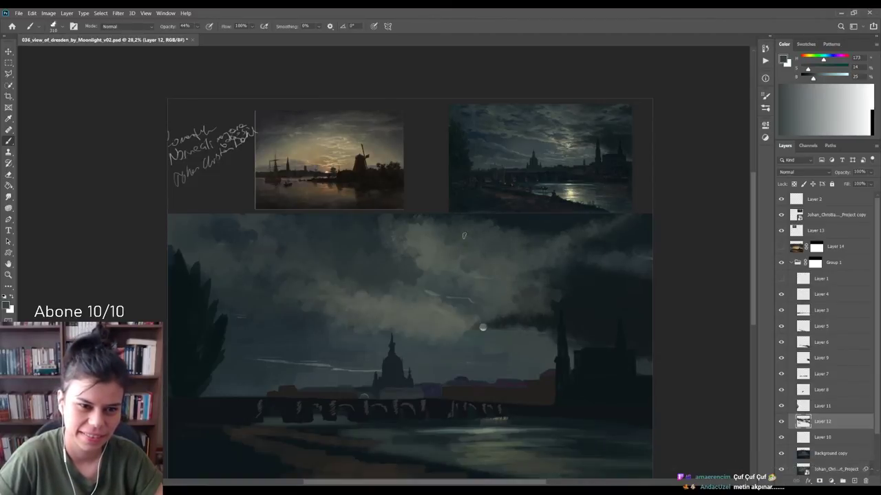
left_click(504, 220, "alt")
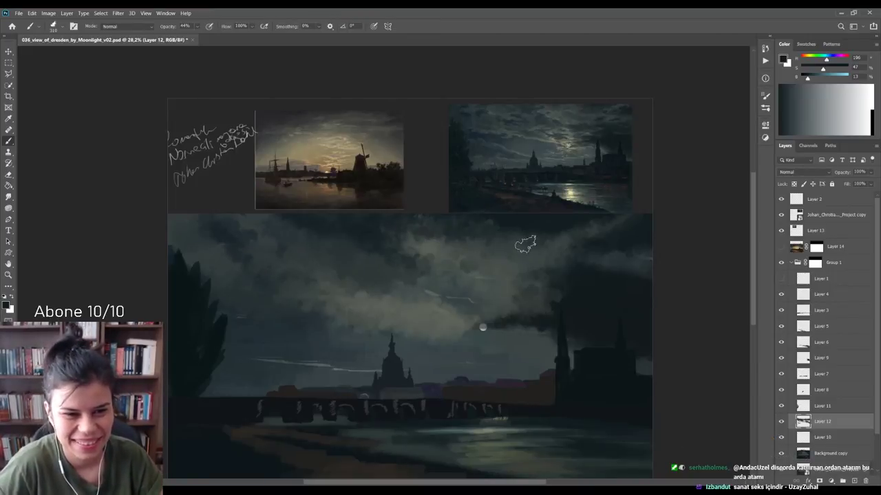
left_click_drag(550, 274, 565, 250)
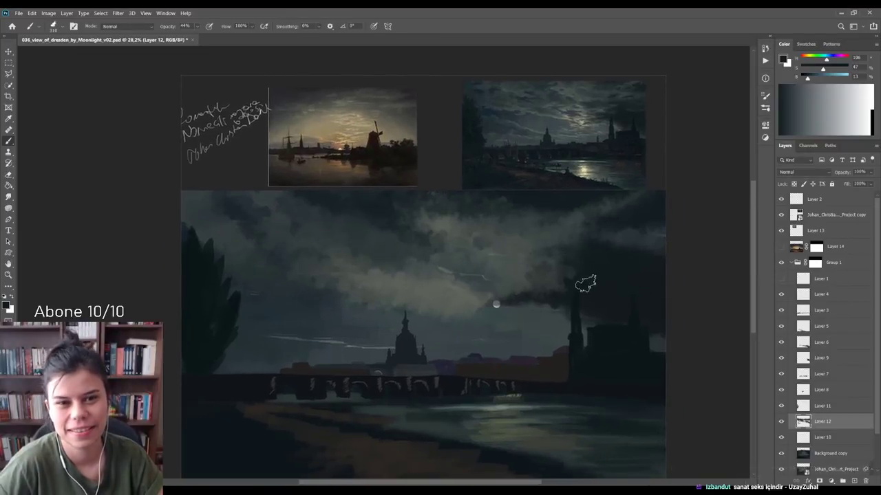
left_click(577, 269, "alt")
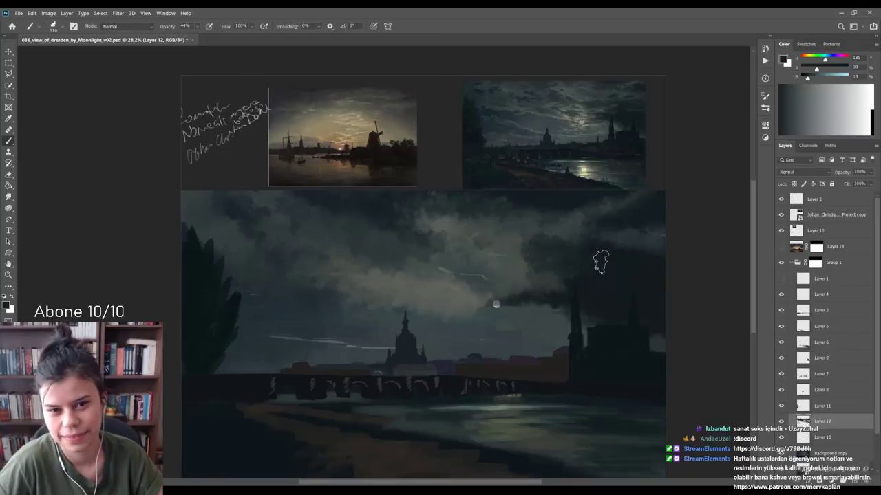
left_click(562, 253, "alt")
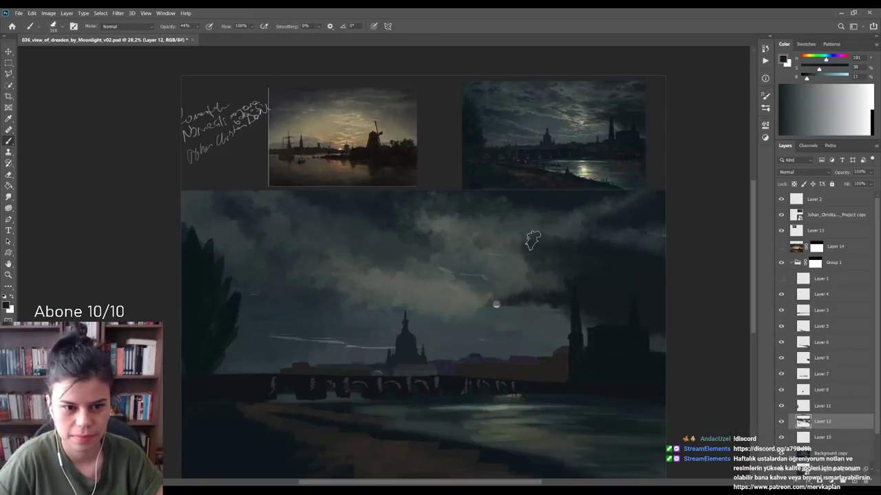
left_click(521, 238, "alt")
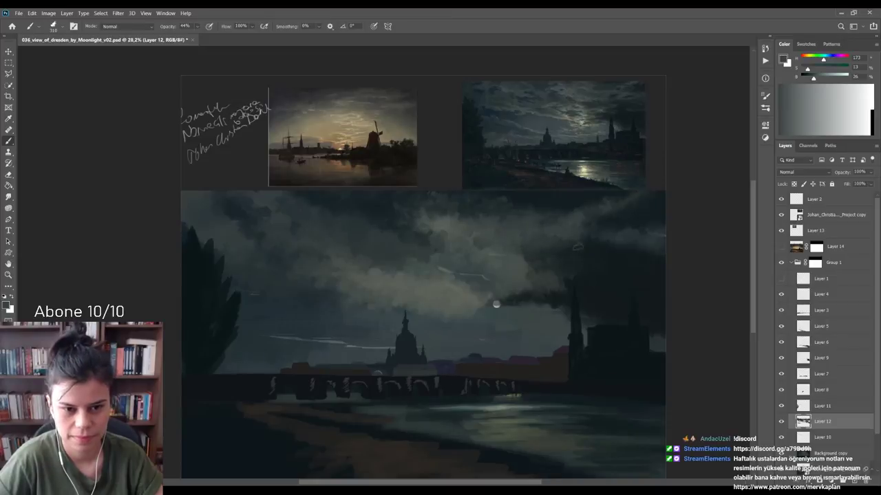
left_click(591, 280, "alt")
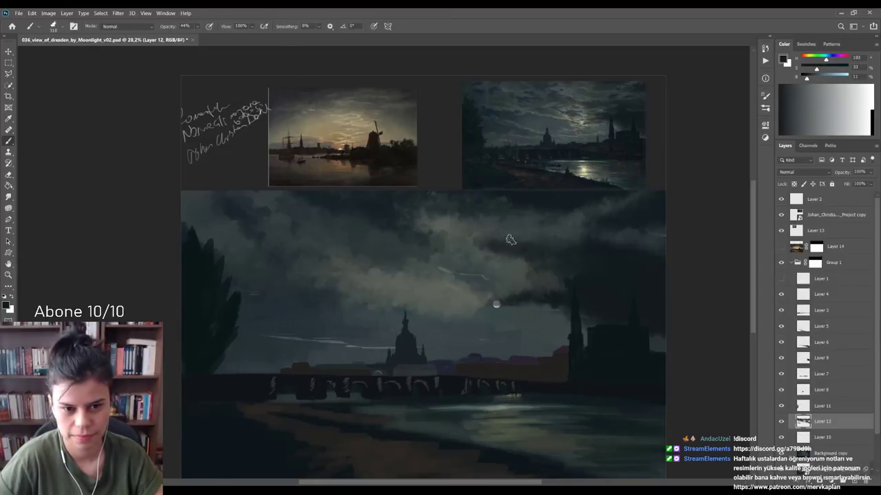
left_click_drag(558, 276, 585, 290)
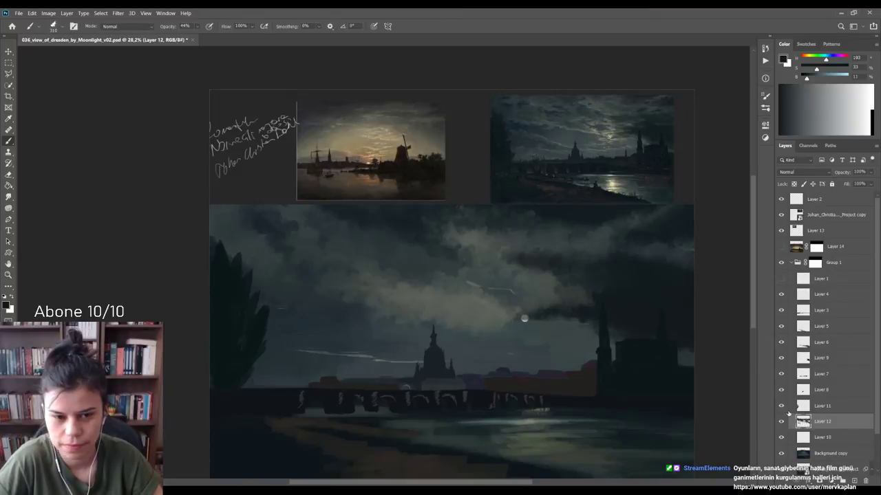
Sample sky and cloud tones, settling on the dark blue left of the domed church
left_click_drag(618, 268, 590, 271)
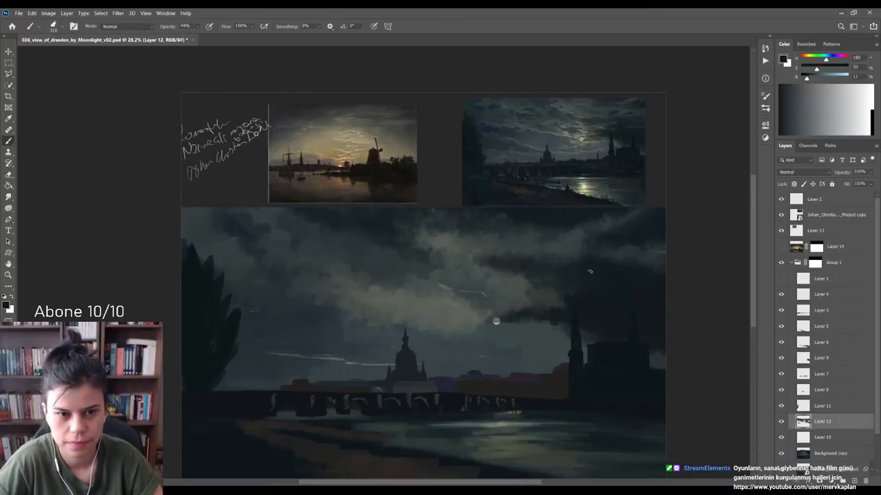
left_click(563, 222, "alt")
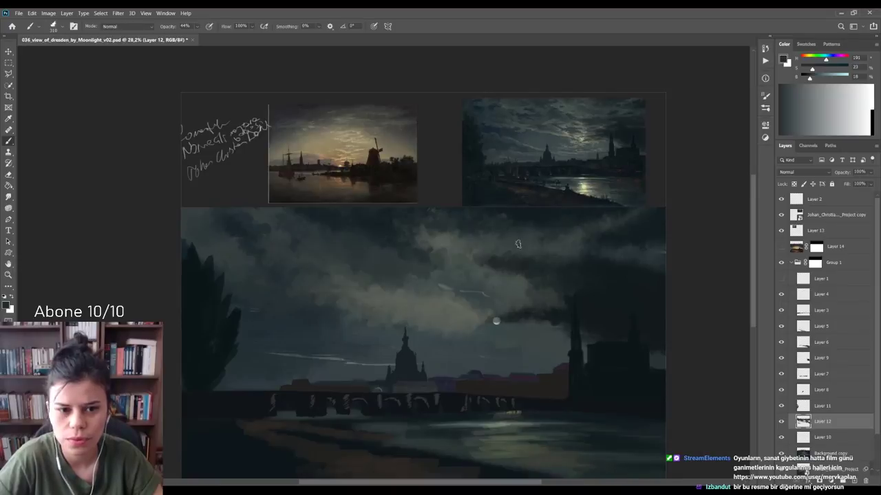
left_click(495, 236, "alt")
left_click_drag(498, 244, 524, 247)
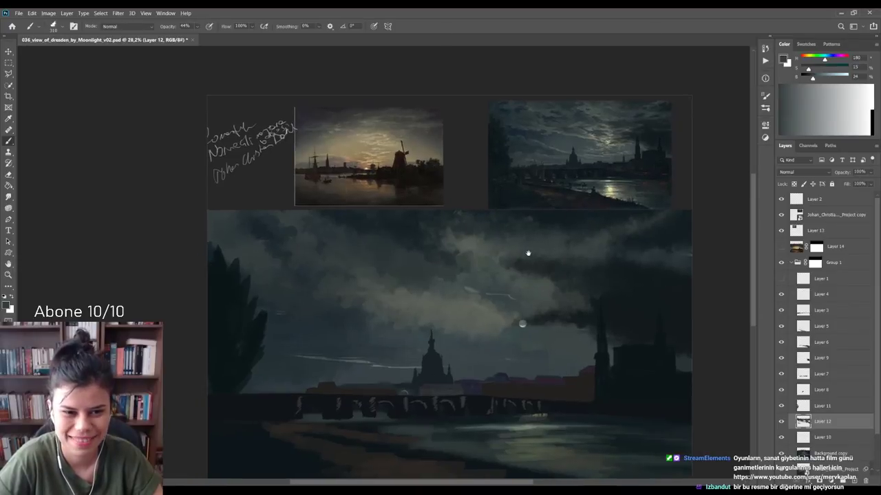
left_click(475, 246, "alt")
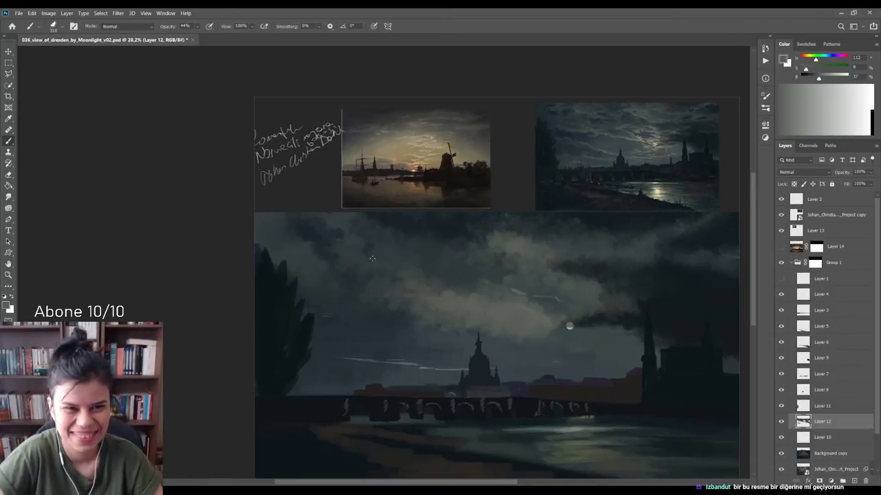
left_click(316, 244, "alt")
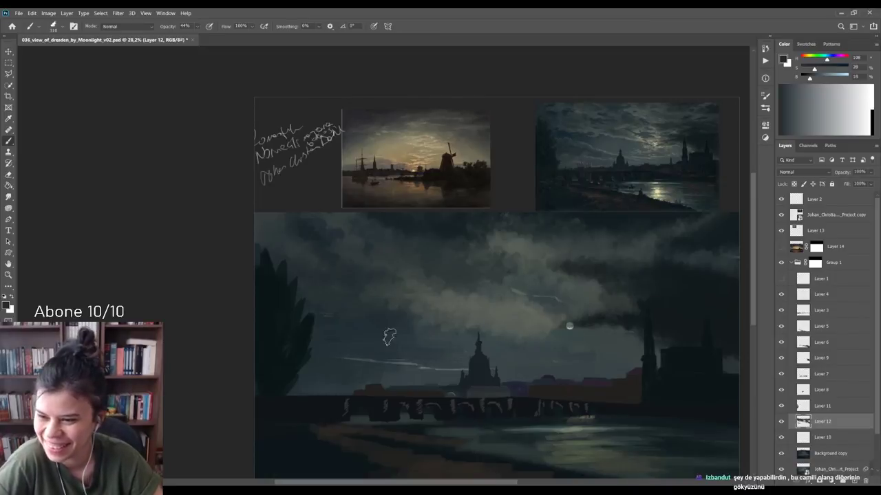
left_click_drag(454, 309, 414, 294)
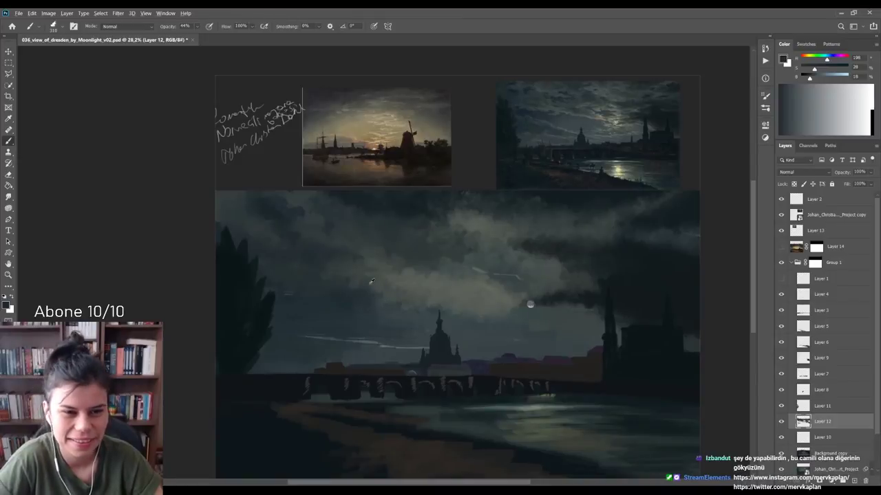
Sample a muted blue-grey from the sky near the moon as the brush colour
left_click(404, 244, "alt")
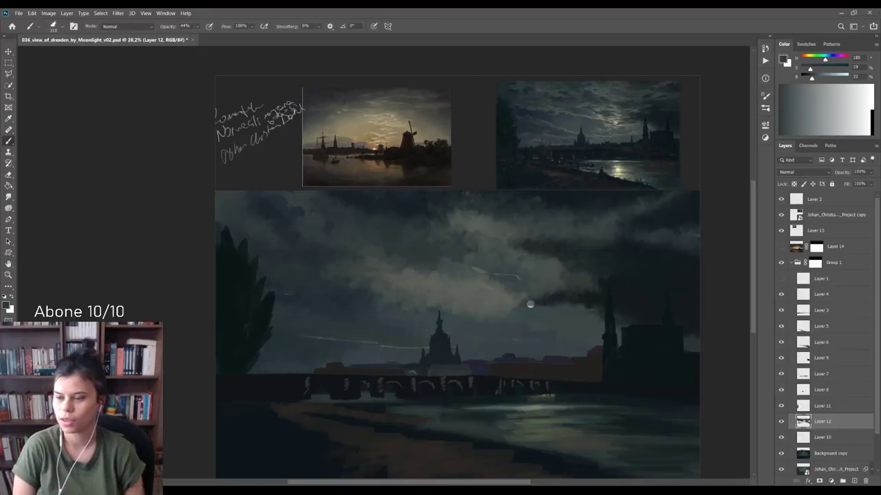
Pan around the painting and sample a colour for the river's moonlit reflection
left_click_drag(569, 352, 513, 318)
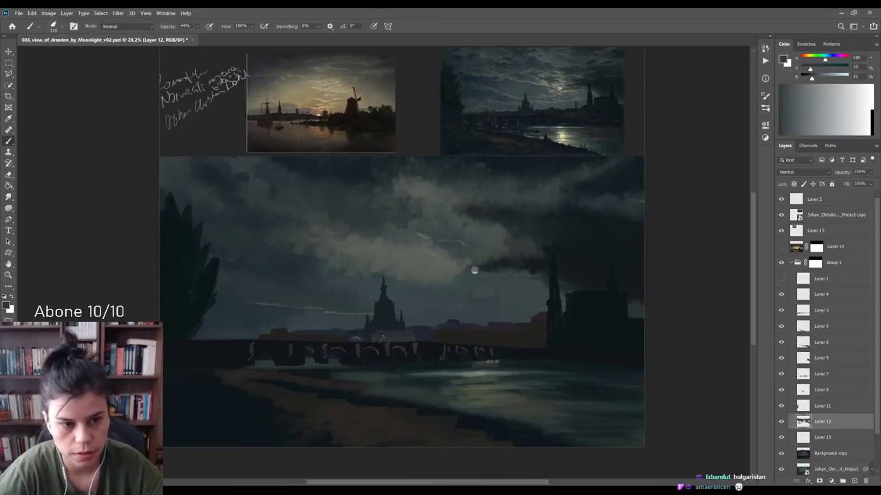
left_click_drag(617, 301, 663, 306)
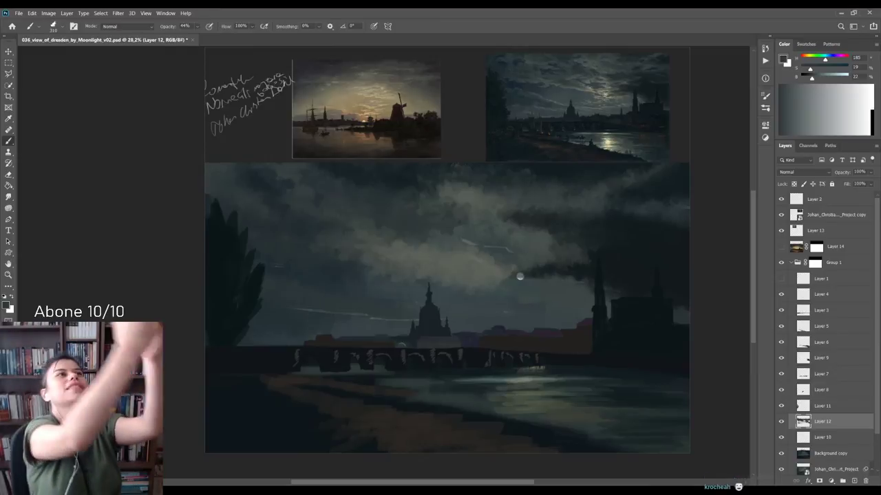
left_click_drag(519, 276, 504, 308)
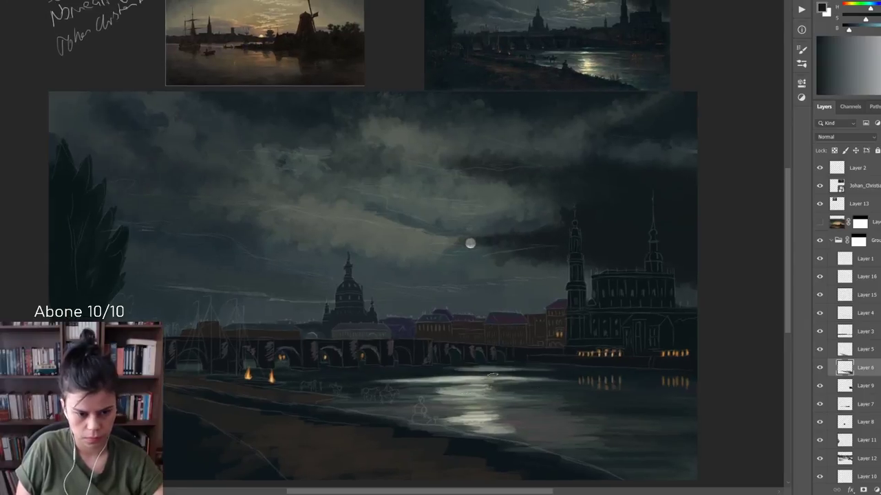
left_click(477, 417, "alt")
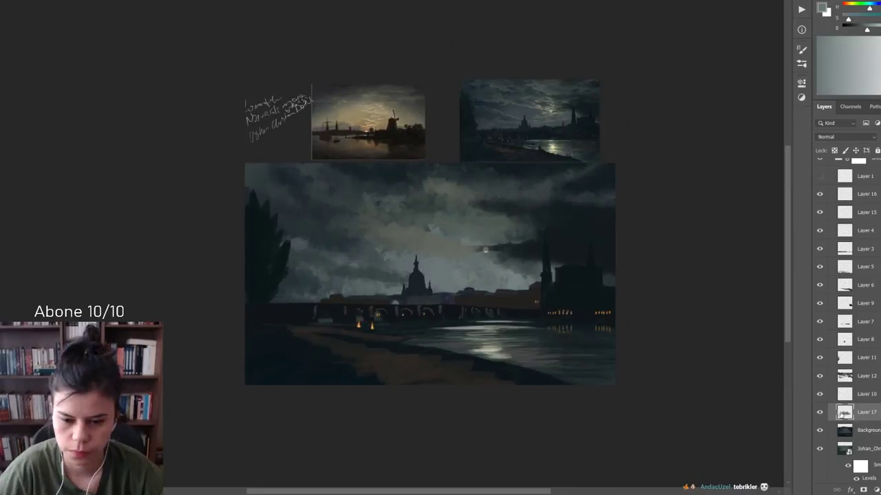
Duplicate Layer 10 and adjust the view around the moon
left_click_drag(562, 325, 486, 249)
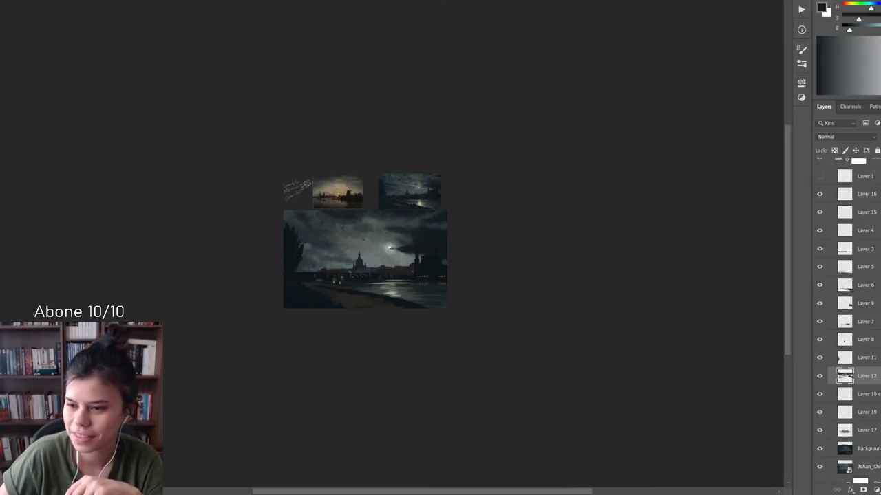
scroll(287, 253, "up", 3)
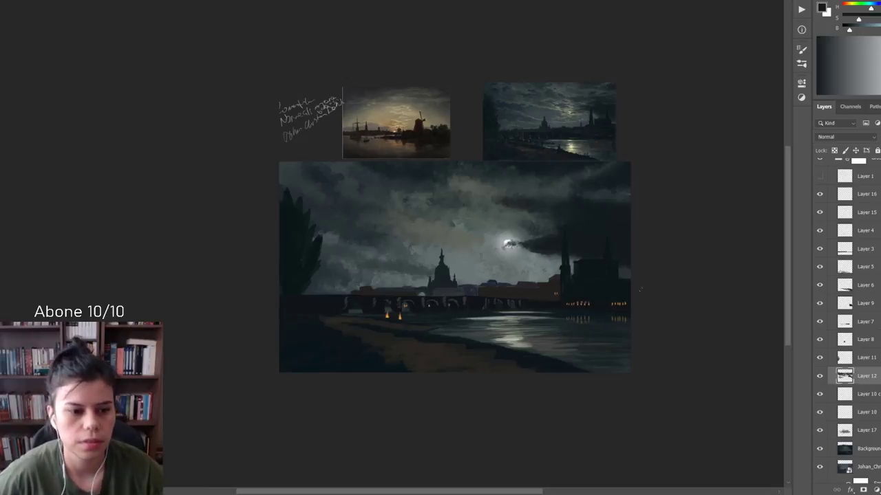
scroll(550, 141, "up", 3)
scroll(523, 130, "up", 3)
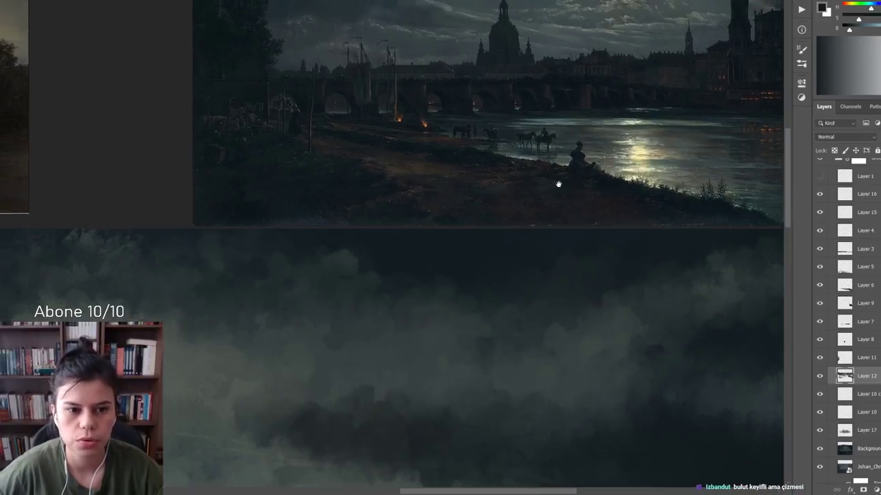
scroll(558, 181, "up", 2)
scroll(482, 192, "up", 2)
scroll(412, 179, "up", 2)
left_click_drag(392, 209, 435, 276)
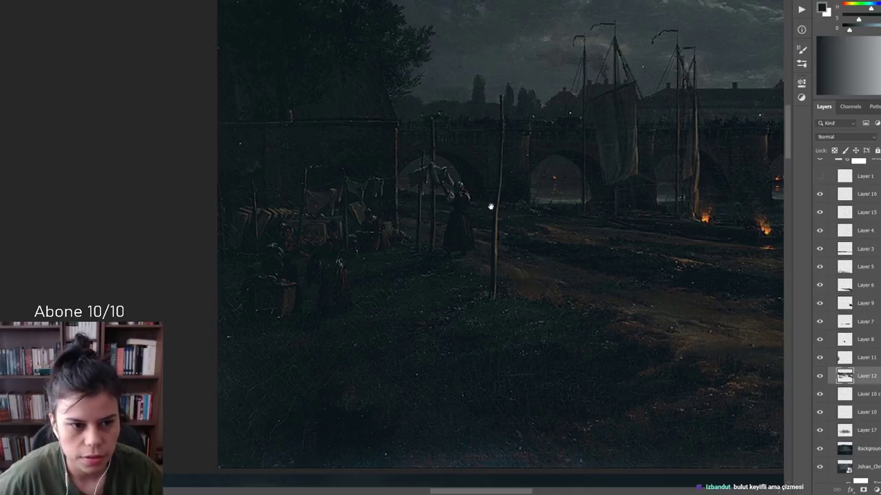
left_click_drag(491, 204, 369, 245)
scroll(389, 254, "down", 2)
scroll(456, 255, "down", 1)
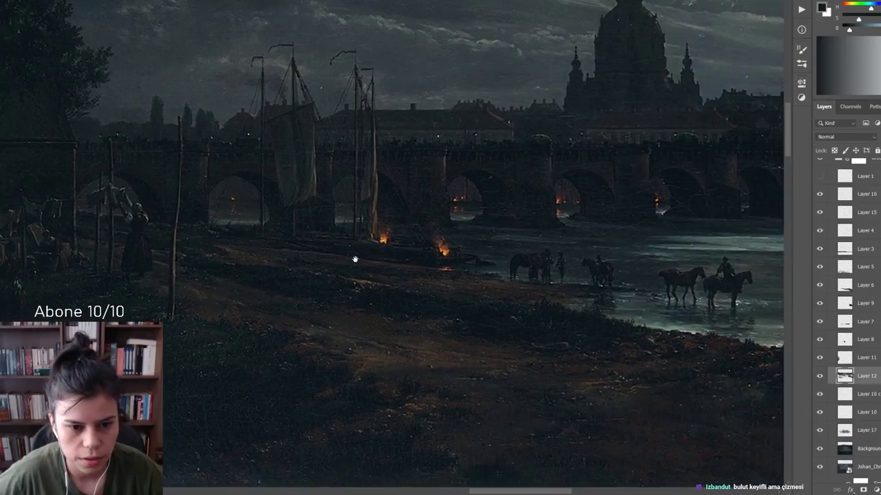
scroll(356, 255, "down", 1)
scroll(324, 255, "down", 3)
left_click_drag(407, 274, 465, 227)
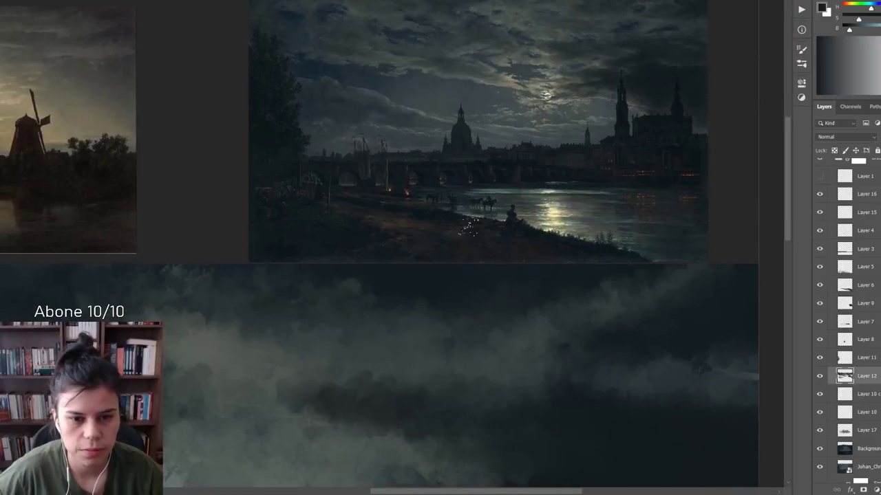
scroll(462, 227, "down", 1)
scroll(448, 230, "up", 1)
scroll(448, 229, "up", 2)
scroll(447, 229, "up", 2)
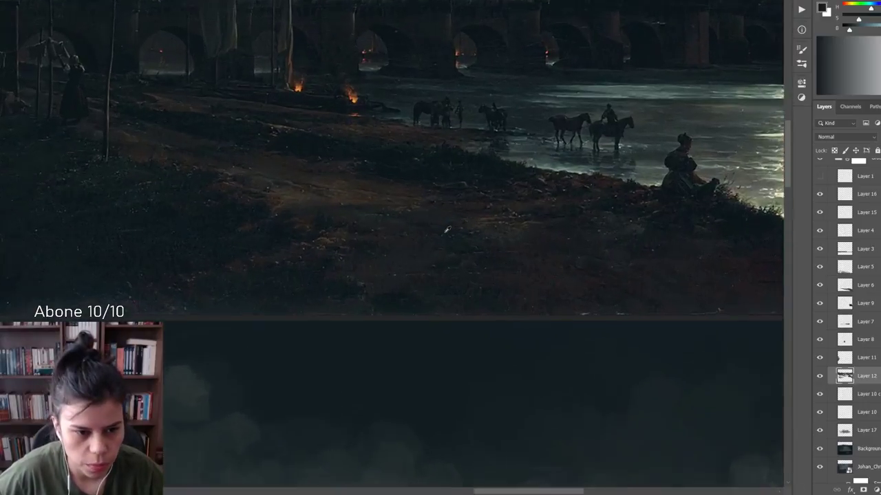
scroll(448, 230, "down", 3)
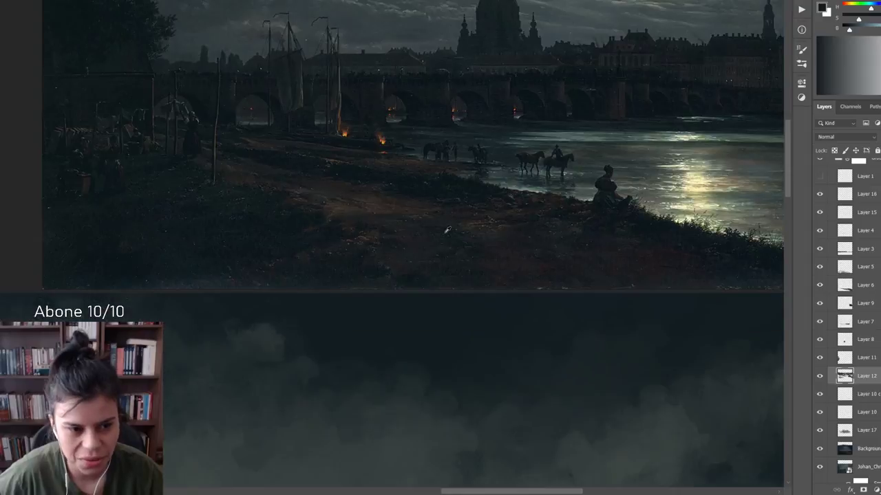
scroll(447, 231, "down", 1)
scroll(447, 230, "down", 2)
mouse_move(500, 242)
left_mouse_down()
mouse_move(498, 275)
mouse_move(542, 217)
left_mouse_up()
scroll(498, 275, "down", 2)
scroll(511, 291, "down", 1)
scroll(542, 217, "down", 1)
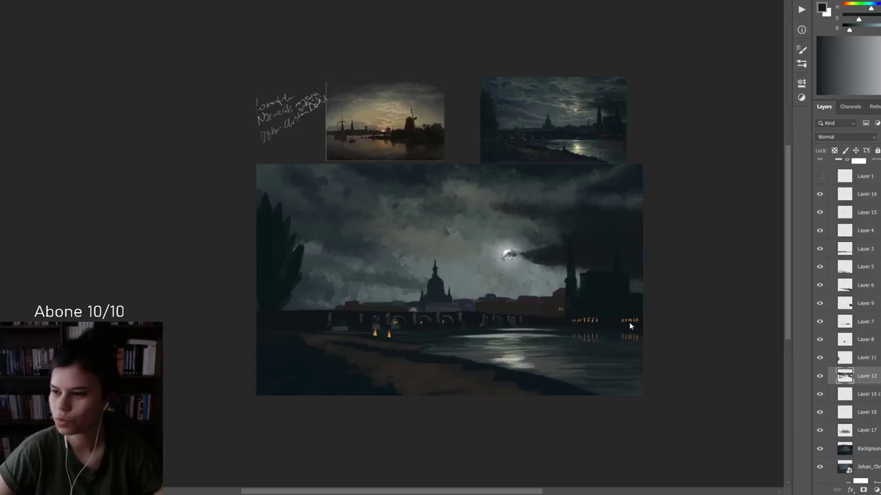
scroll(554, 294, "down", 2)
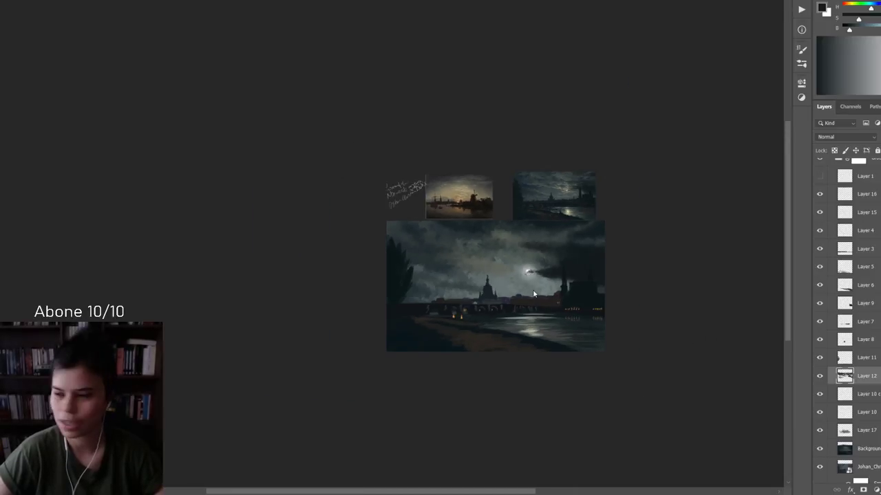
left_click_drag(565, 281, 531, 277)
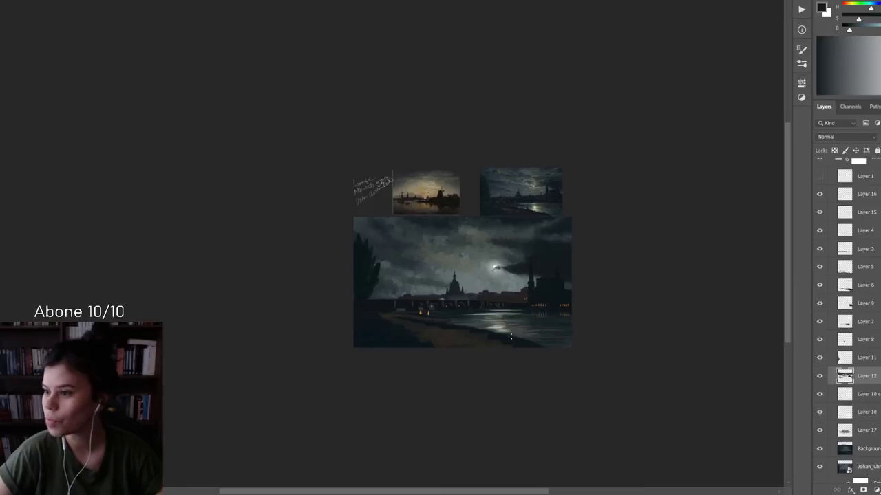
scroll(523, 323, "up", 2)
left_click_drag(543, 308, 560, 314)
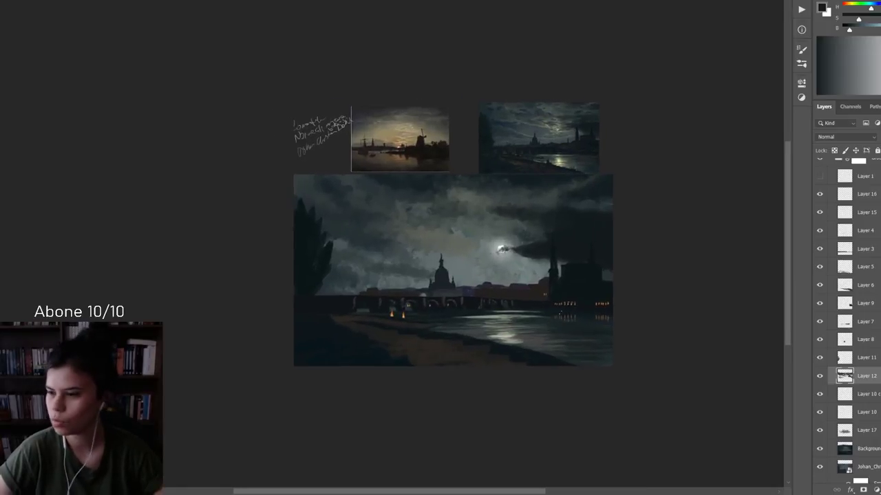